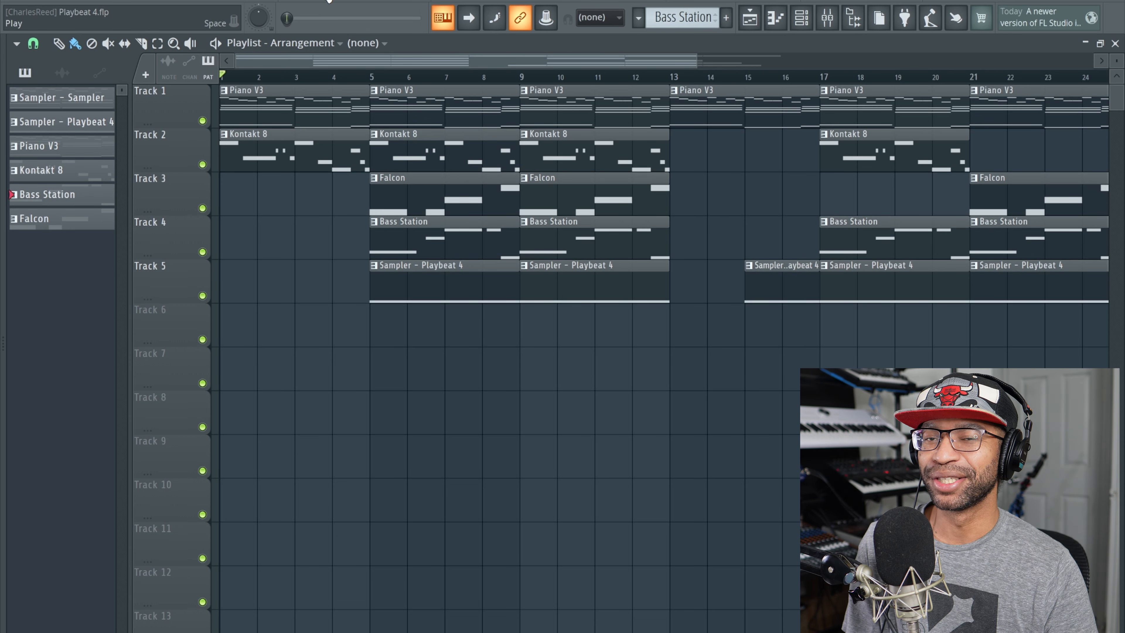
# Step: Open the Playbeat style picker, look through the available styles from Afro to World, and close it
pyautogui.click(328, 1)
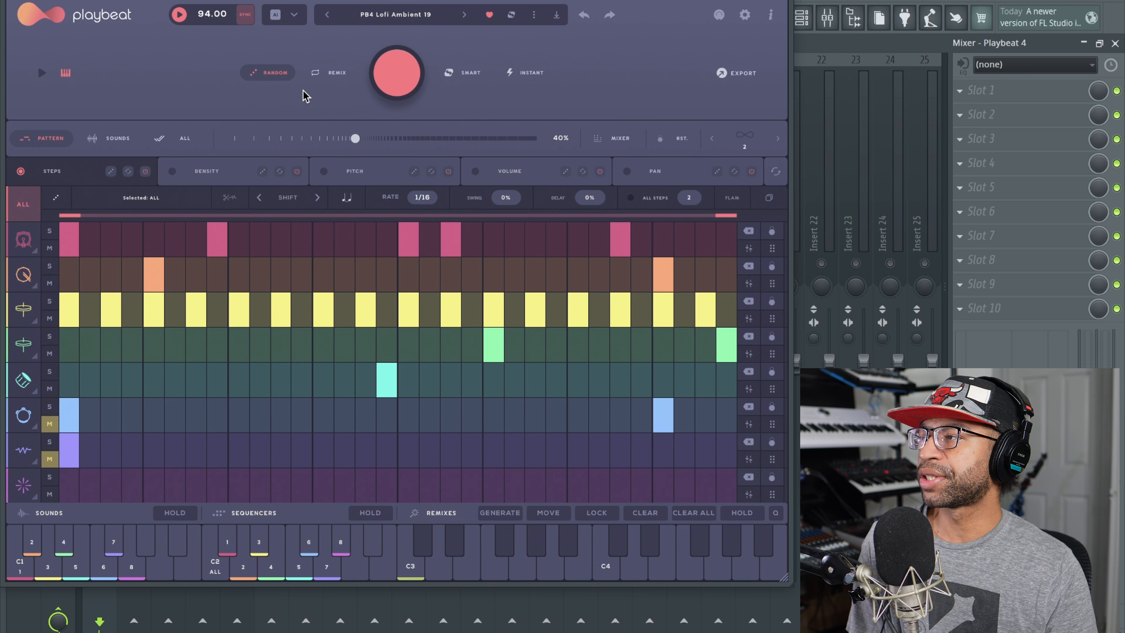
pyautogui.click(295, 17)
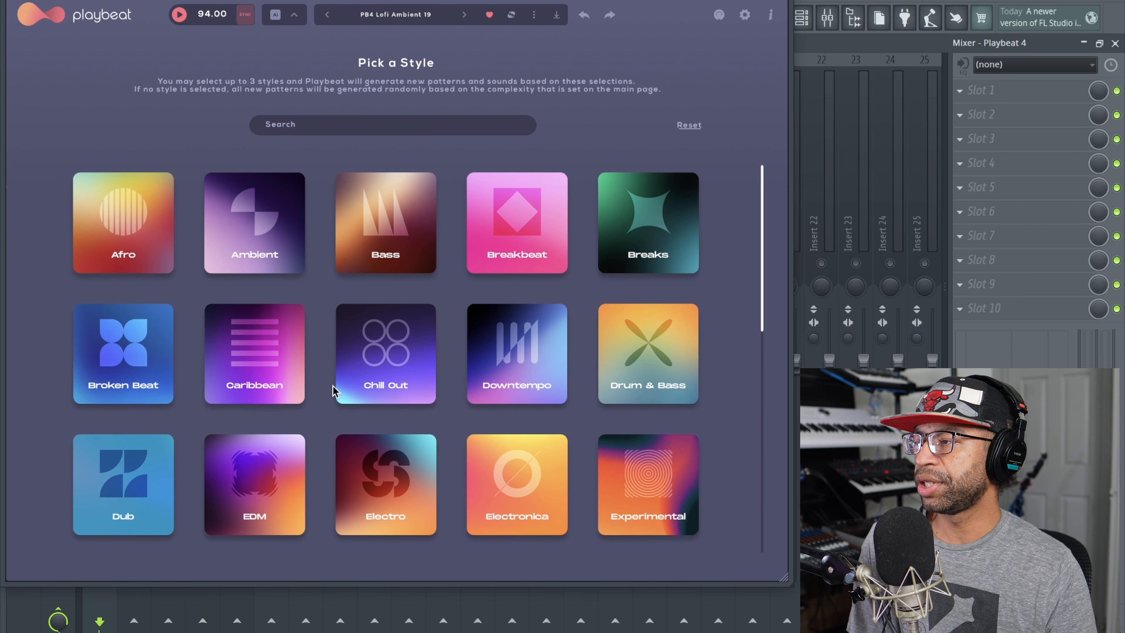
pyautogui.scroll(-1, 482, 343)
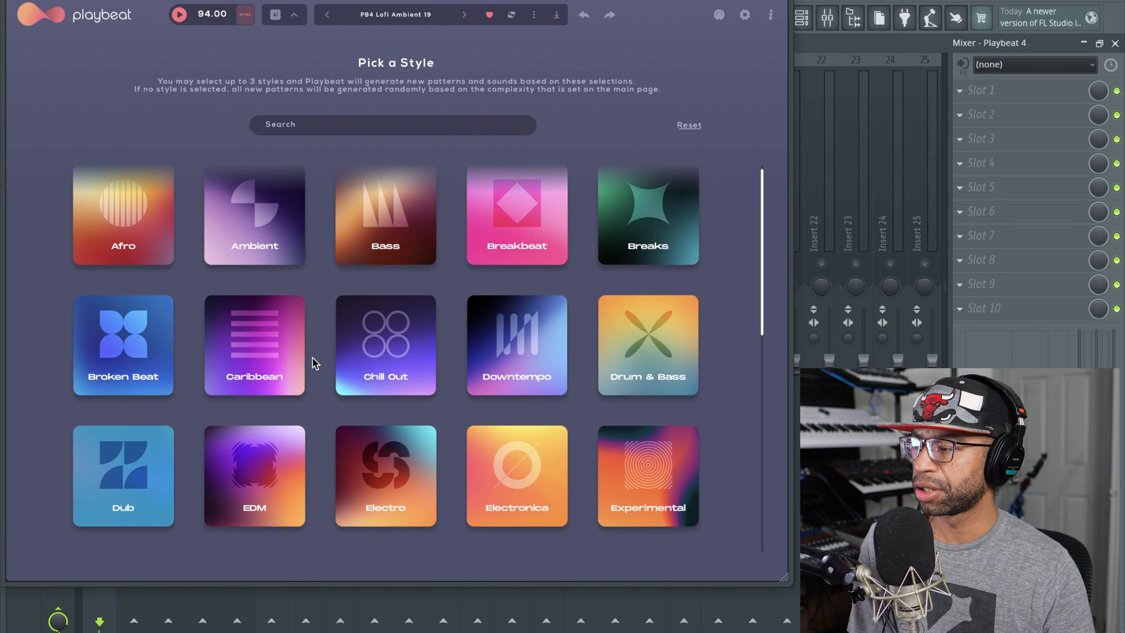
pyautogui.scroll(-2, 314, 362)
pyautogui.scroll(-5, 314, 362)
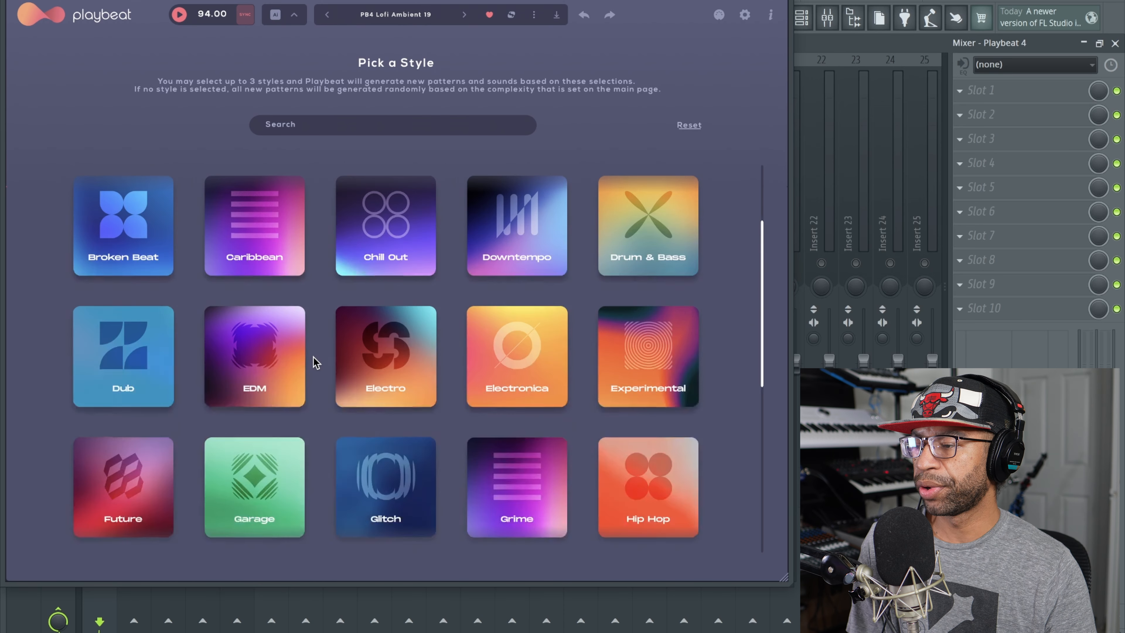
pyautogui.scroll(-5, 314, 357)
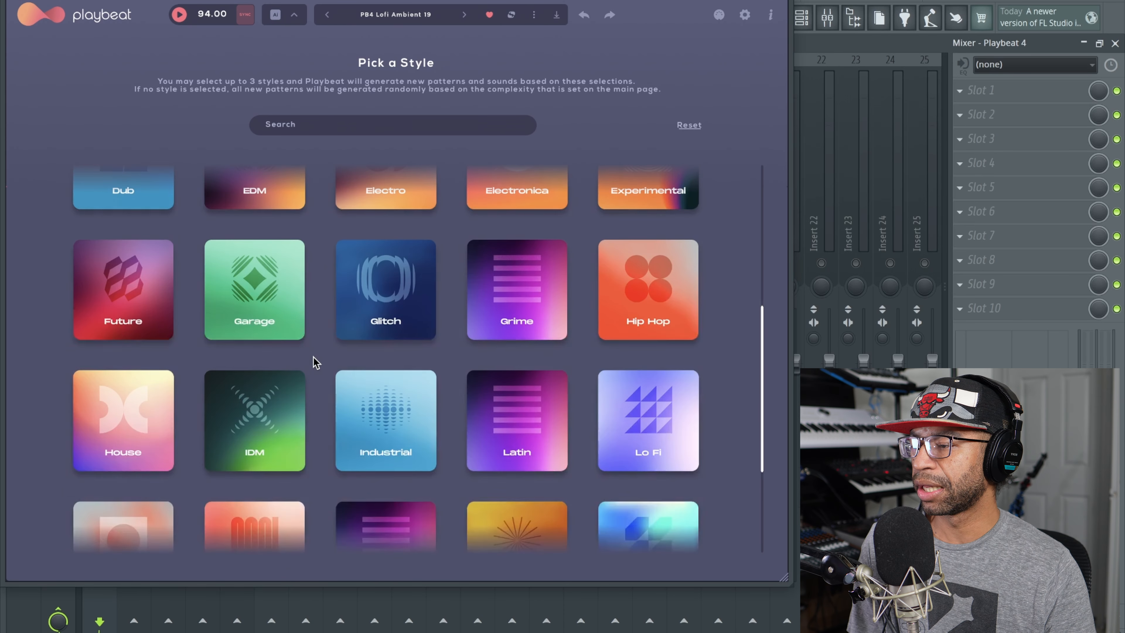
pyautogui.scroll(-2, 313, 357)
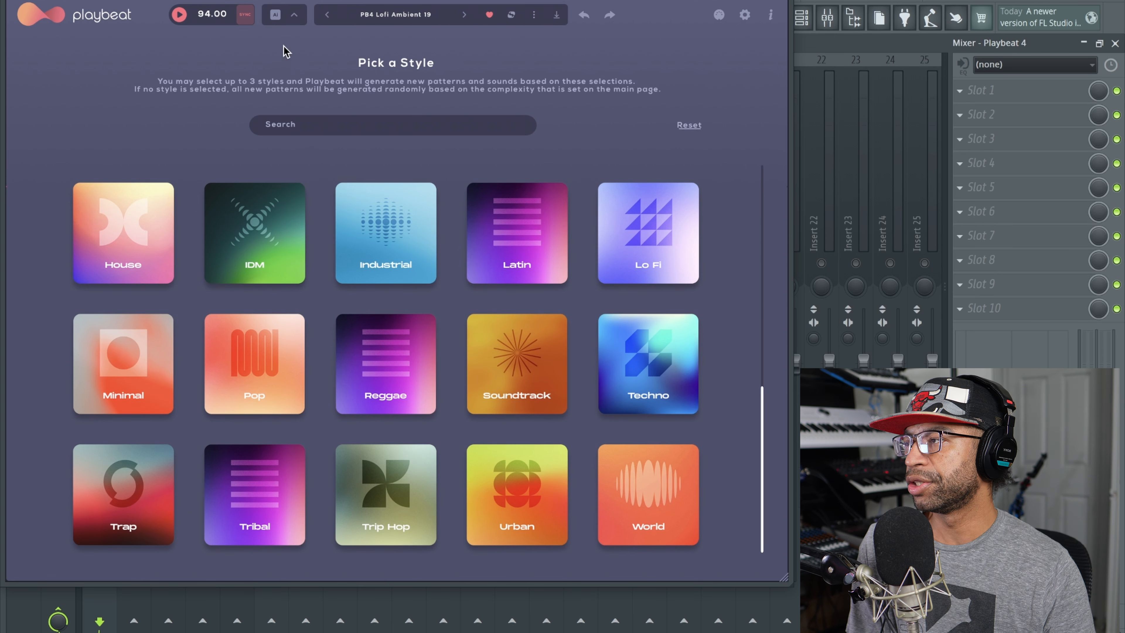
pyautogui.click(294, 15)
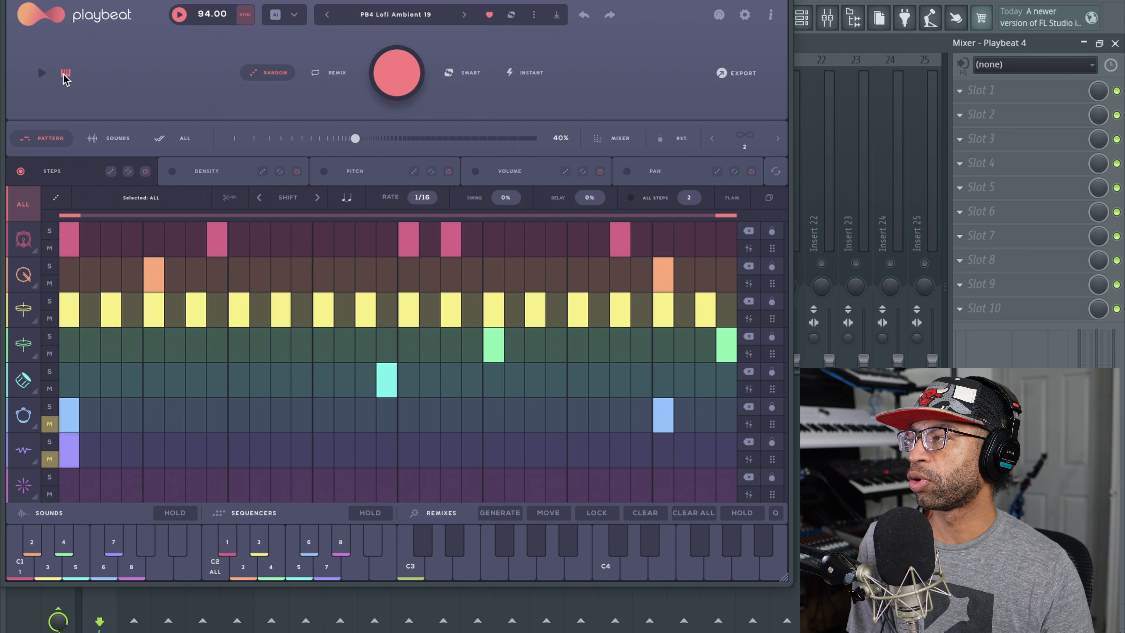
# Step: Remix the current PB4 Lofi Ambient 19 pattern in Remix mode while it plays, and stop playback
pyautogui.moveTo(64, 75)
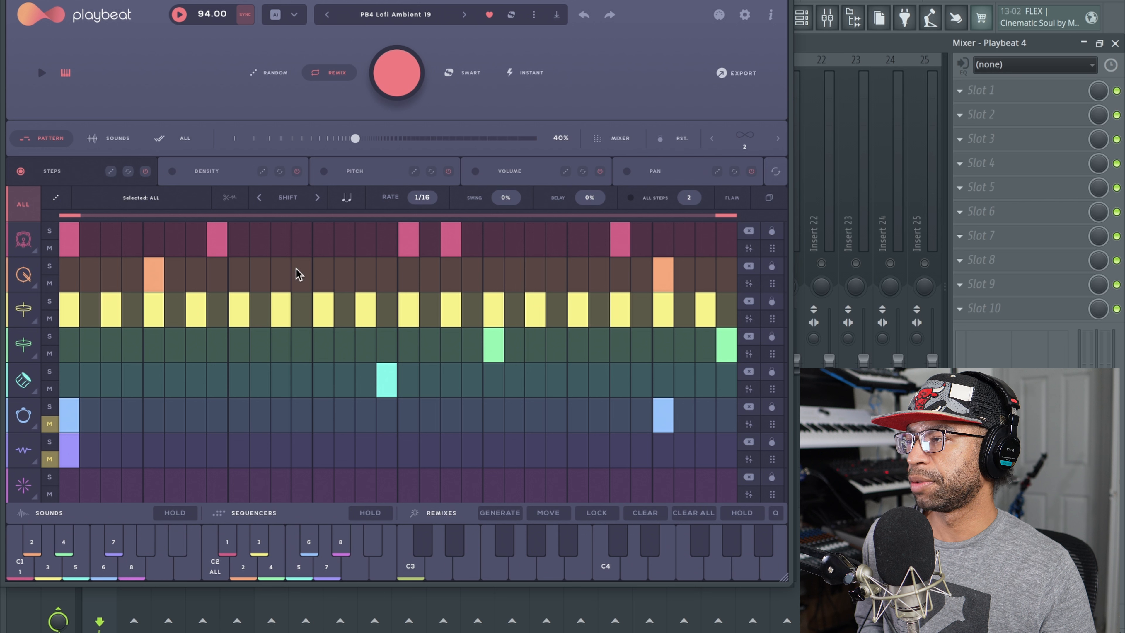
pyautogui.click(397, 75)
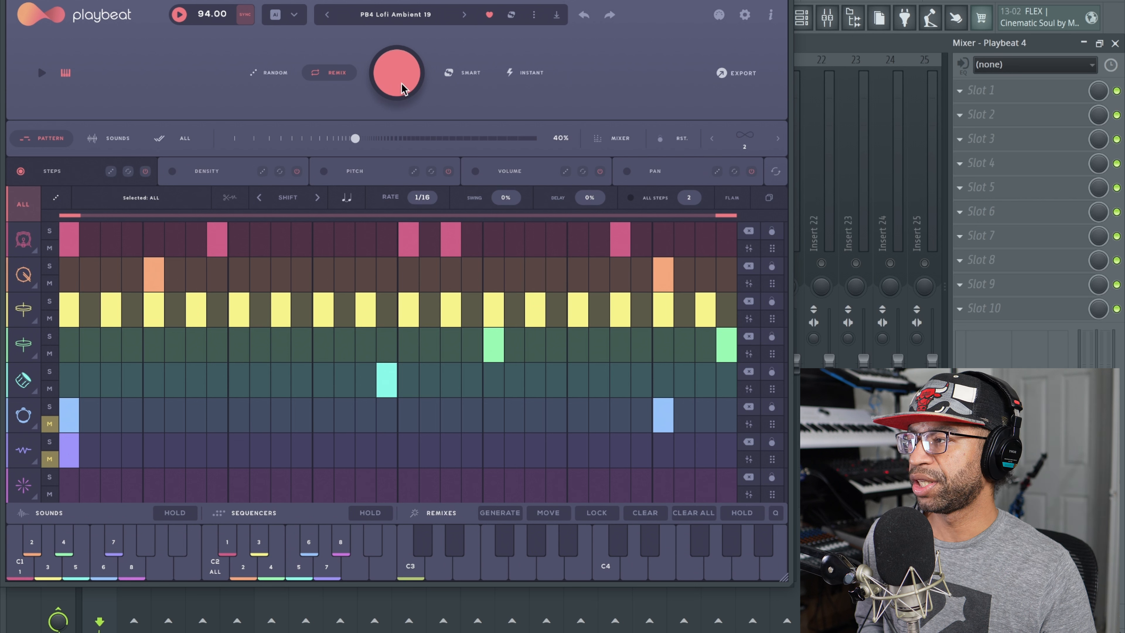
pyautogui.press('space')
pyautogui.click(397, 74)
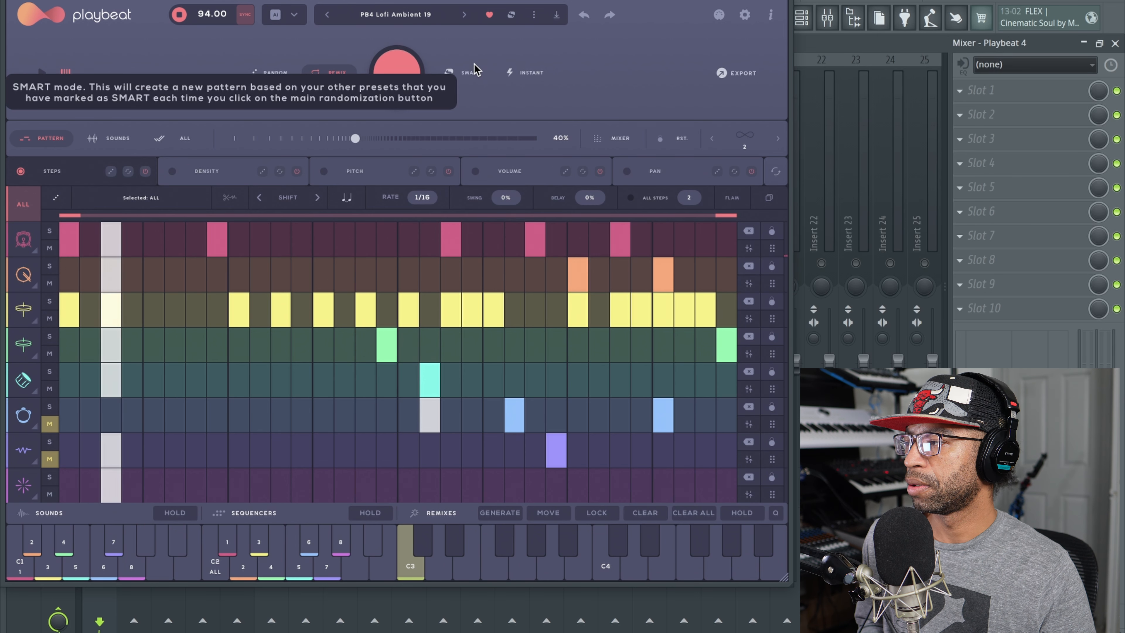
pyautogui.press('space')
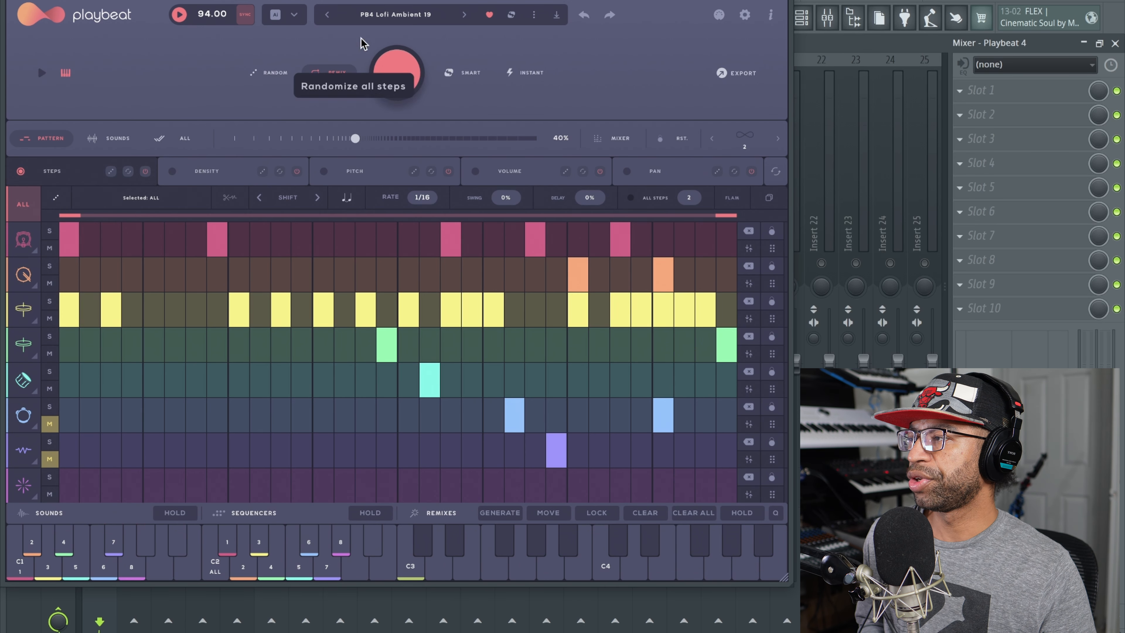
# Step: Try generating a new pattern in Random mode and undo it
pyautogui.click(266, 74)
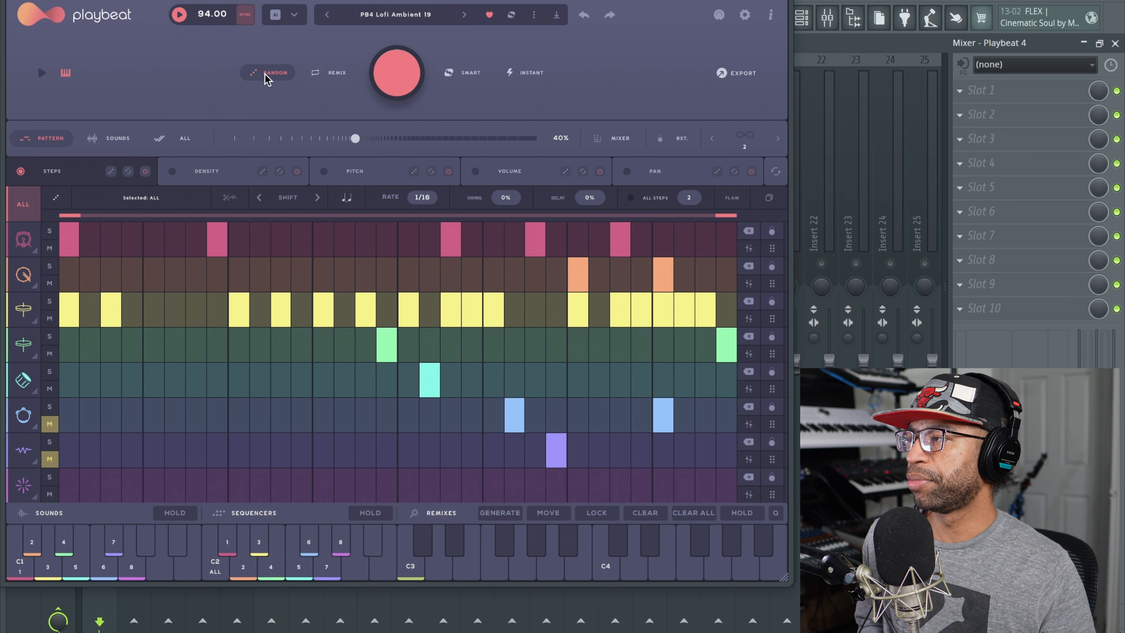
pyautogui.click(400, 73)
pyautogui.hotkey('ctrl', 'z')
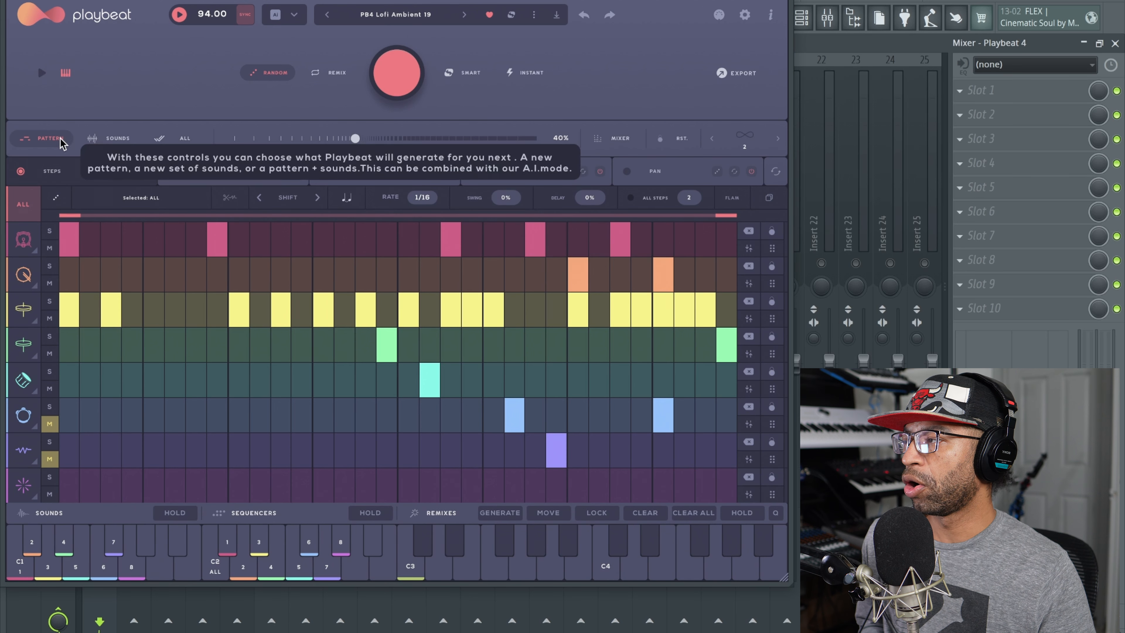
# Step: Limit generation to sounds only and play the current beat briefly
pyautogui.click(107, 139)
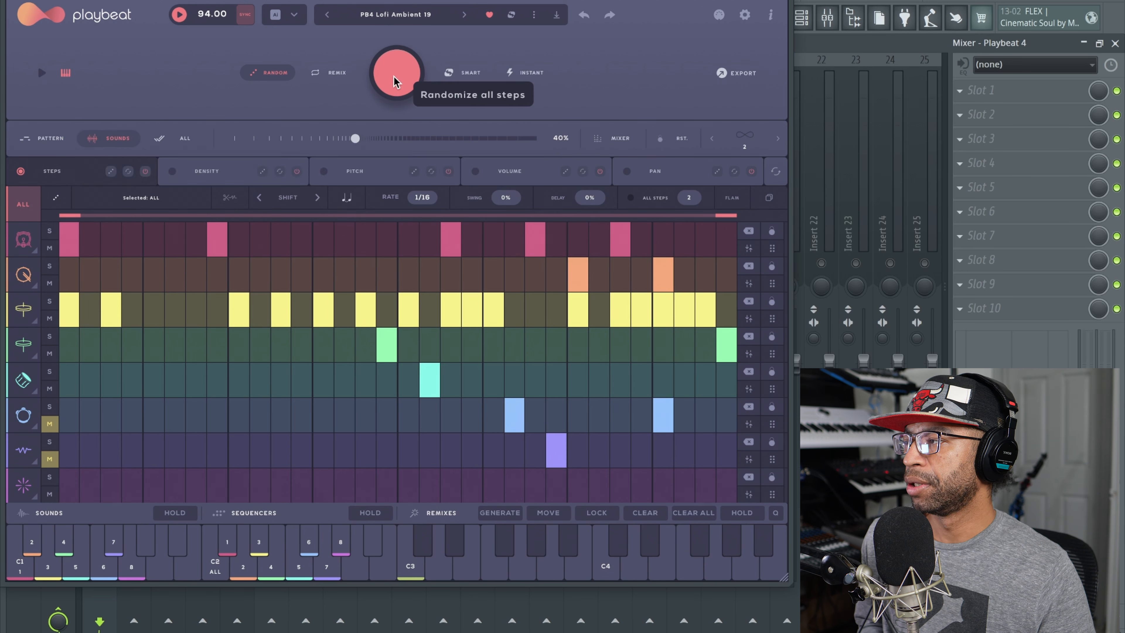
pyautogui.press('space')
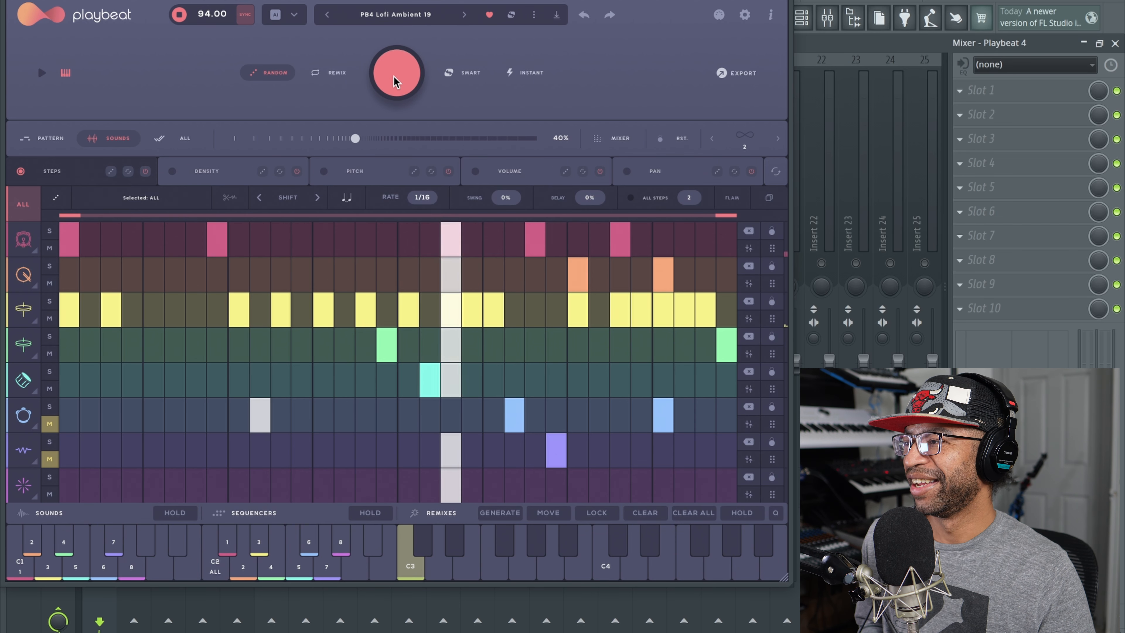
pyautogui.press('space')
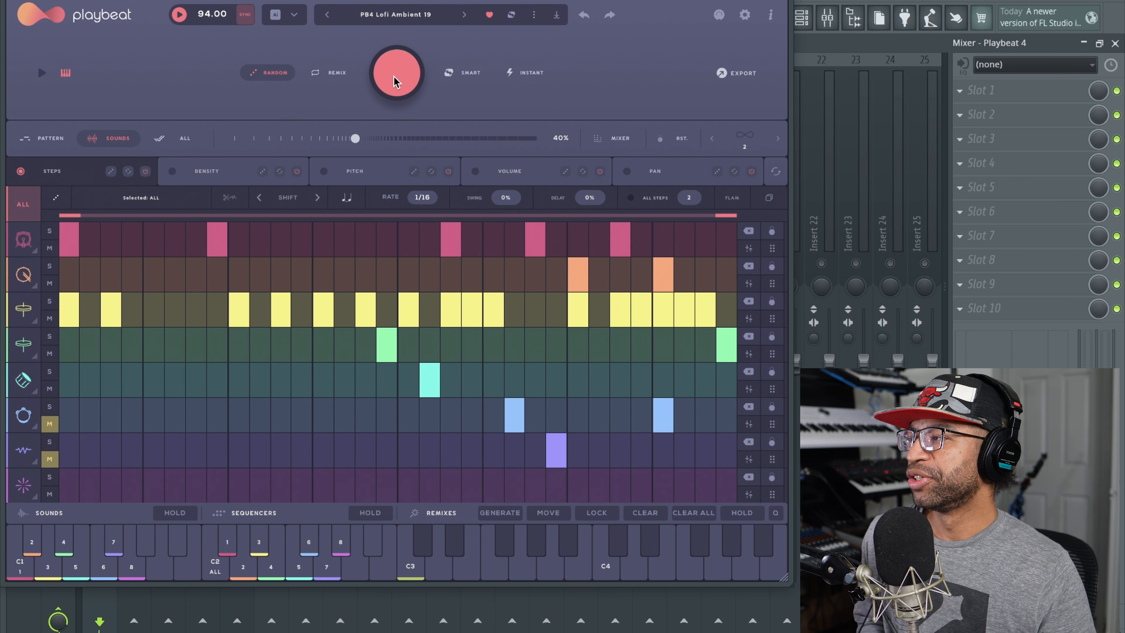
# Step: Set generation to All in Smart mode, and load and play the preset PB4 Lofi Ambient 20
pyautogui.click(160, 140)
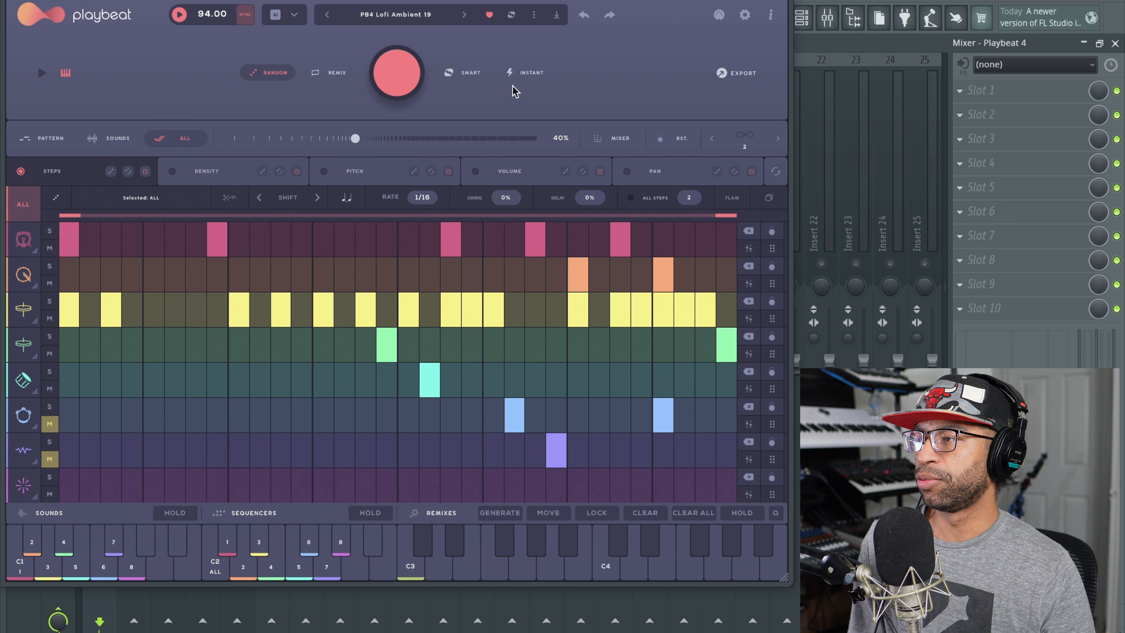
pyautogui.click(448, 77)
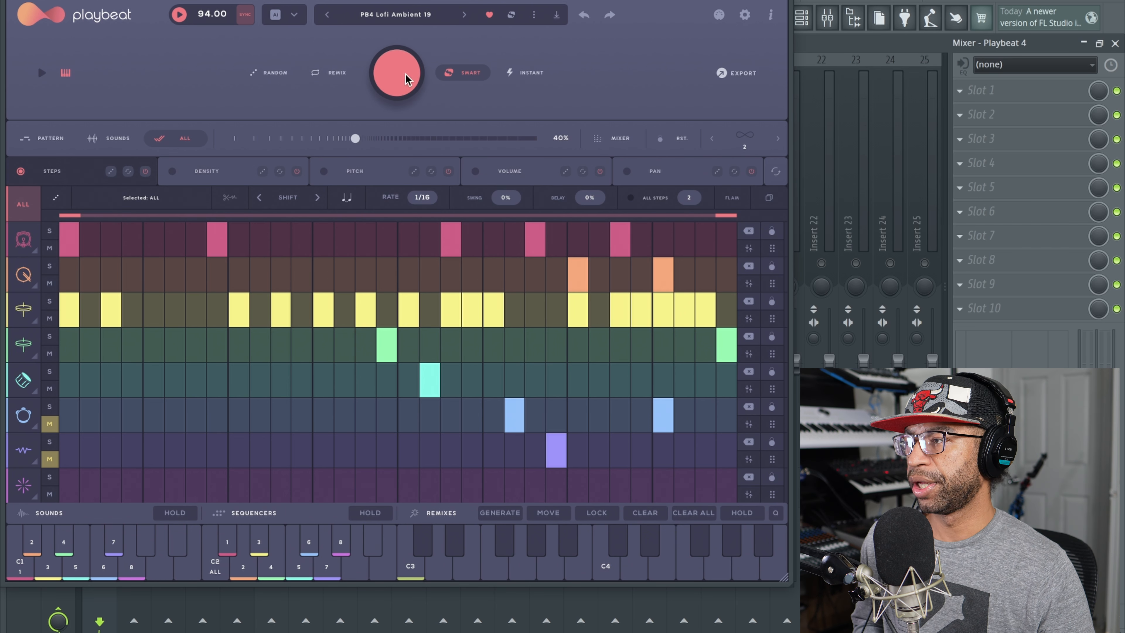
pyautogui.click(464, 16)
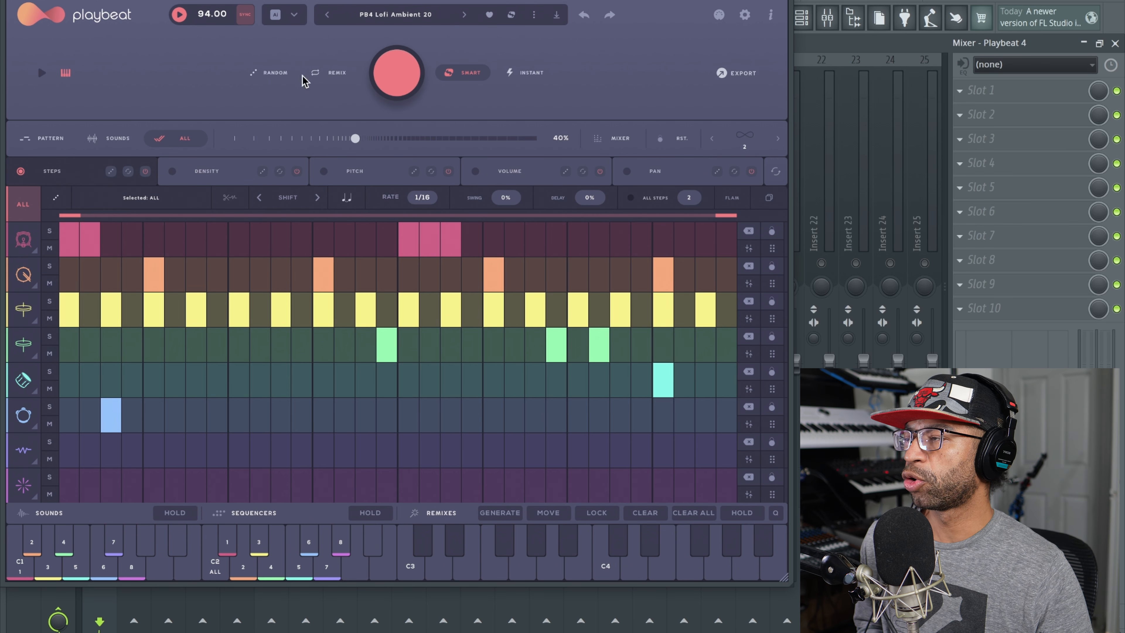
pyautogui.press('space')
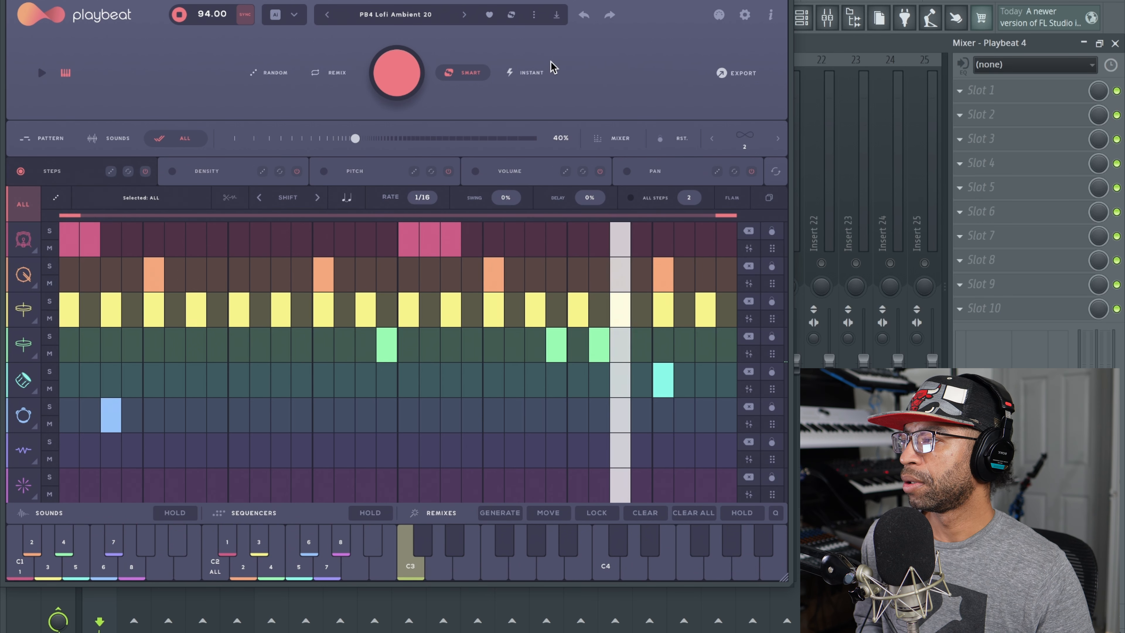
pyautogui.press('space')
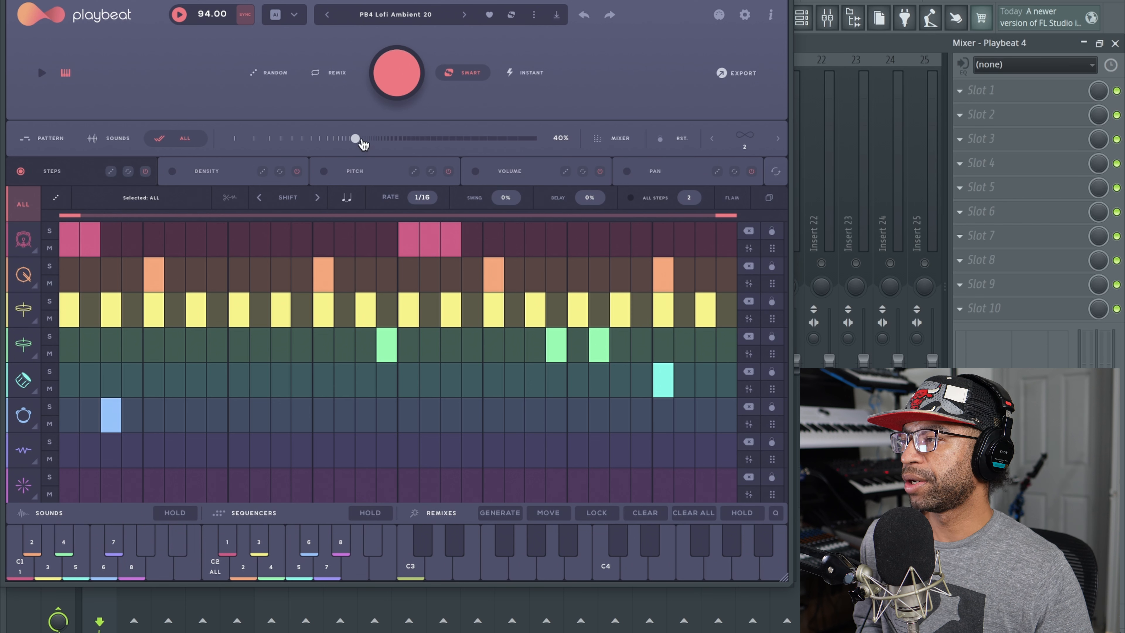
# Step: Raise the complexity to 81% and generate several new patterns in Random mode, limited to the pattern only
pyautogui.moveTo(354, 139); pyautogui.dragTo(480, 138)
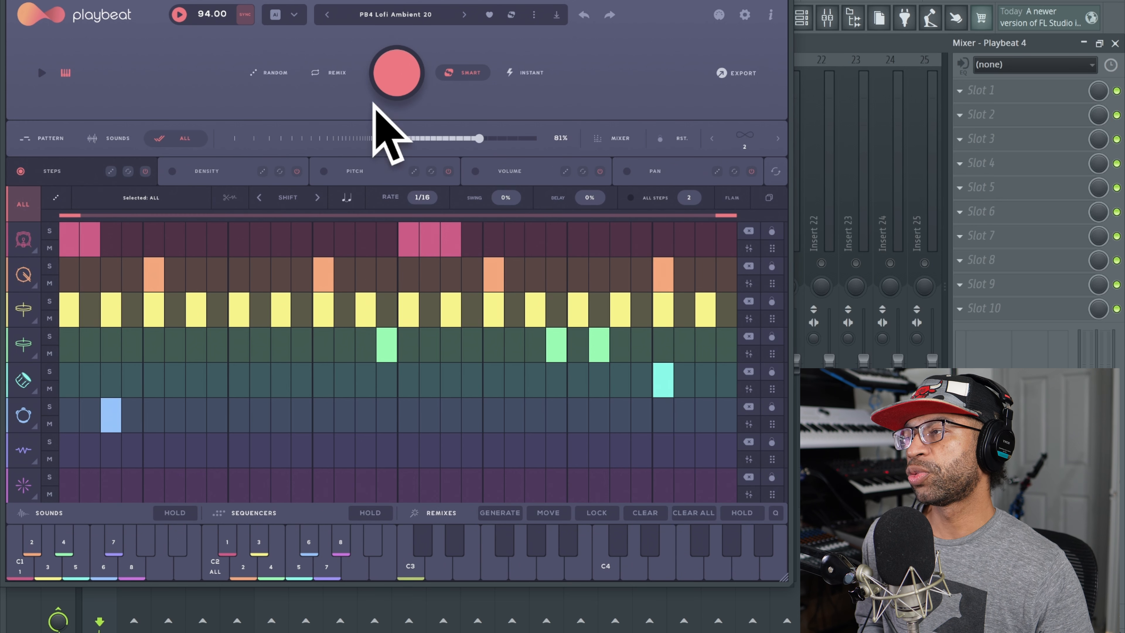
pyautogui.click(271, 72)
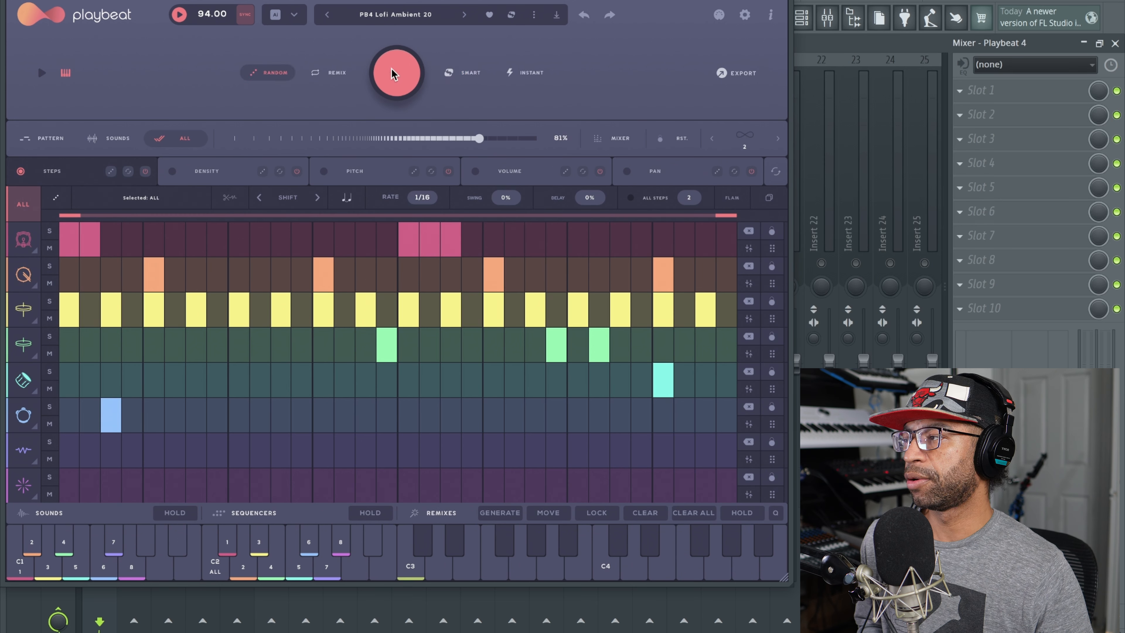
pyautogui.click(55, 139)
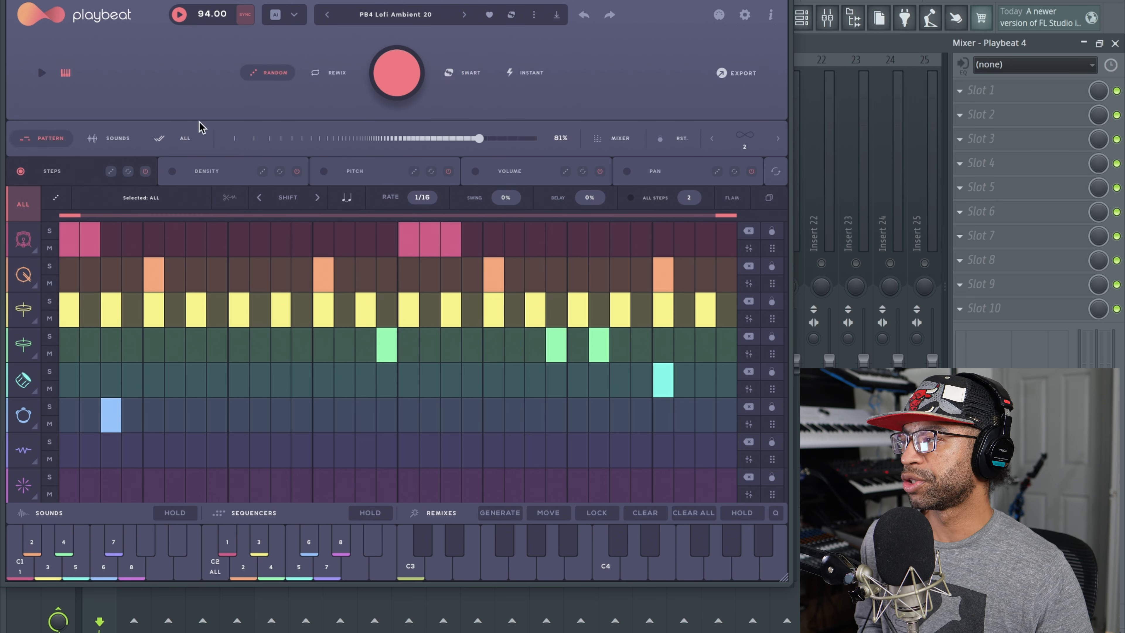
pyautogui.click(388, 80)
pyautogui.click(393, 80)
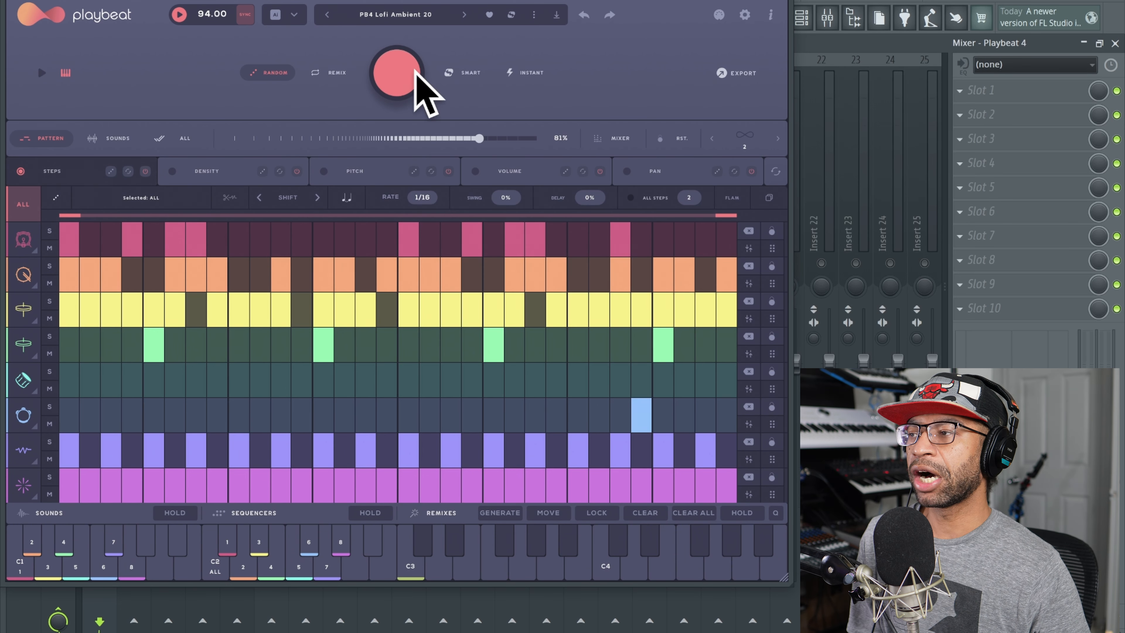
pyautogui.click(395, 75)
pyautogui.click(394, 75)
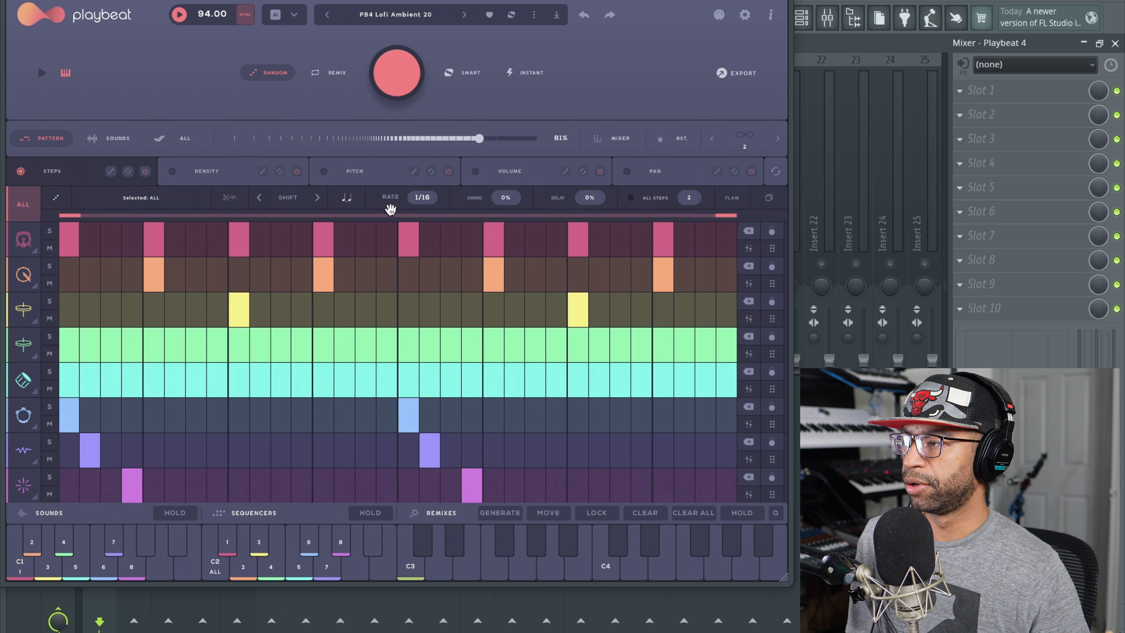
# Step: Load the preset PB4 Lofi Ambient 21 and audition it, including all sequencers together from C2 and sequencer 1 alone
pyautogui.click(466, 15)
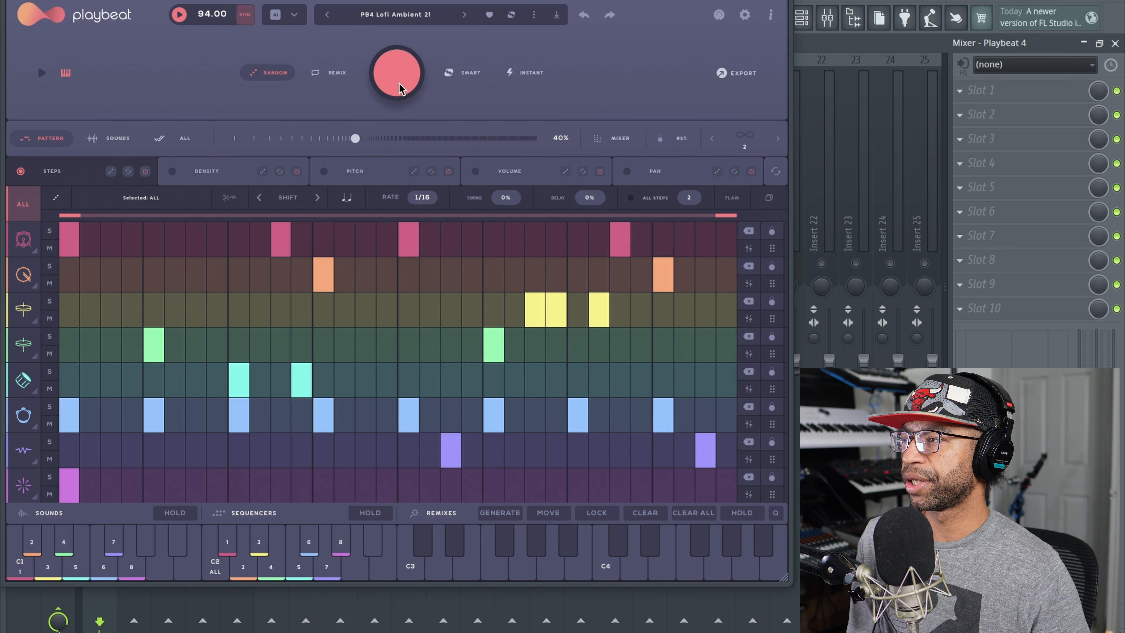
pyautogui.press('space')
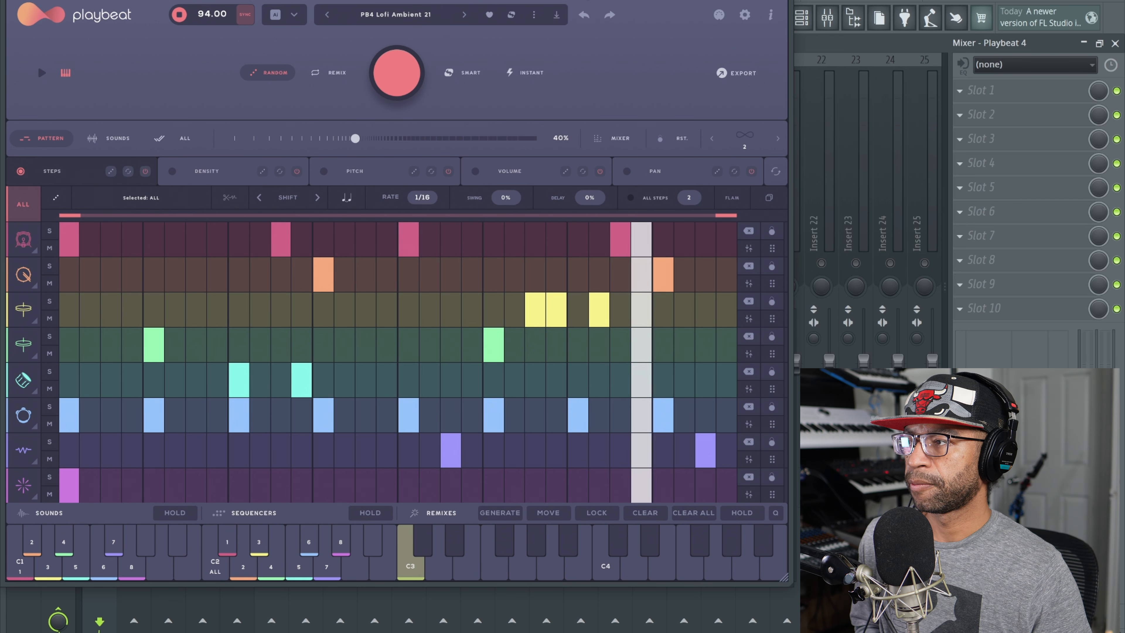
pyautogui.press('space')
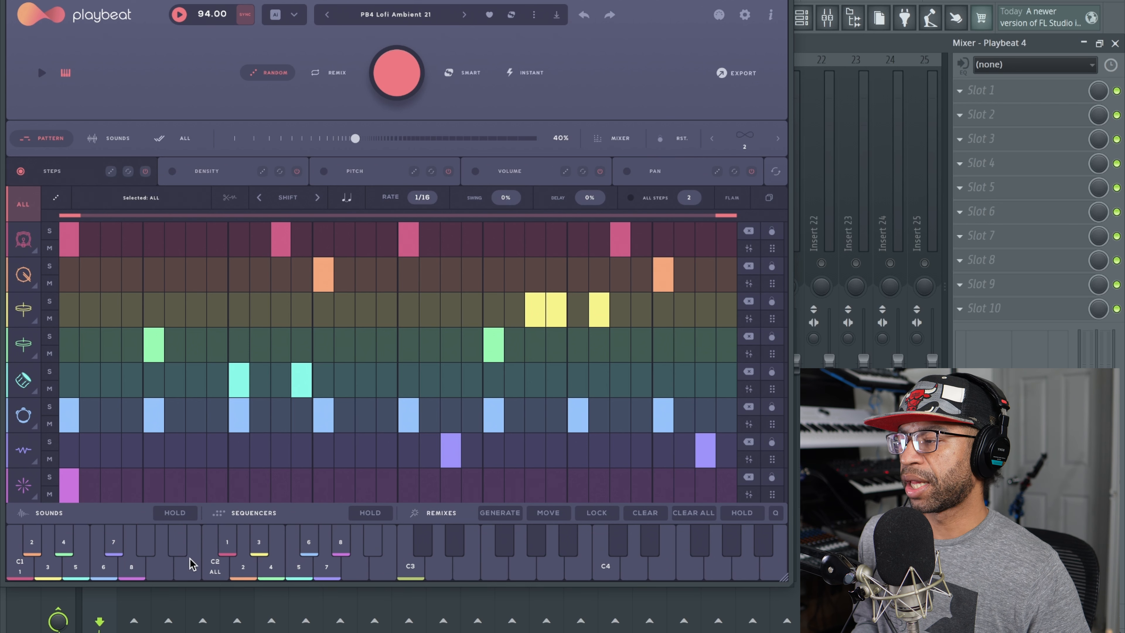
pyautogui.click(215, 569)
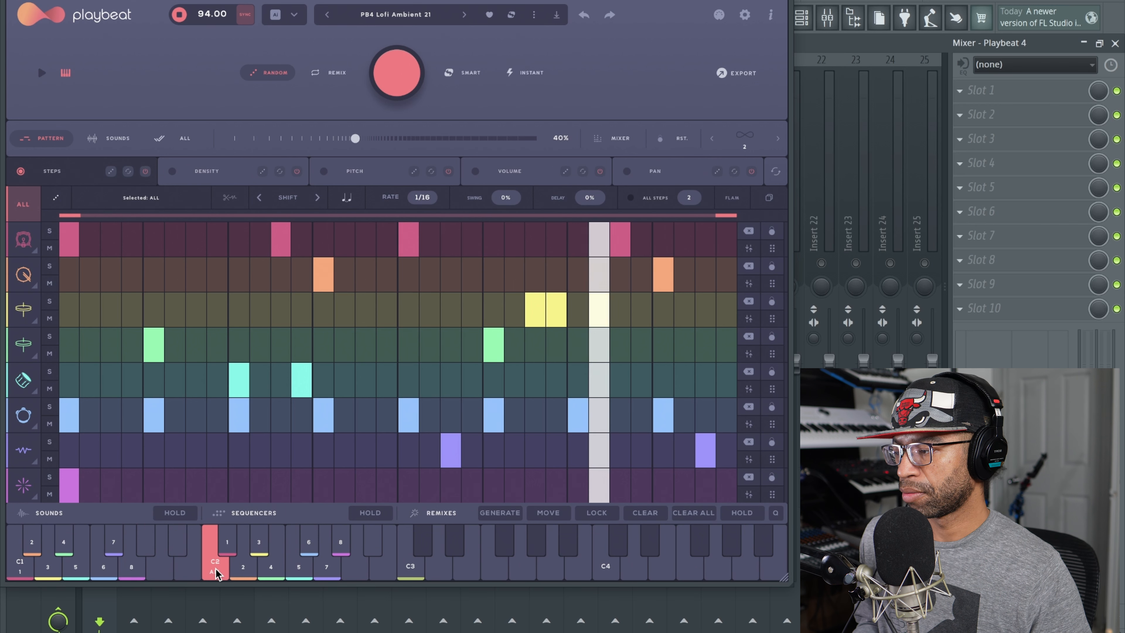
pyautogui.click(227, 550)
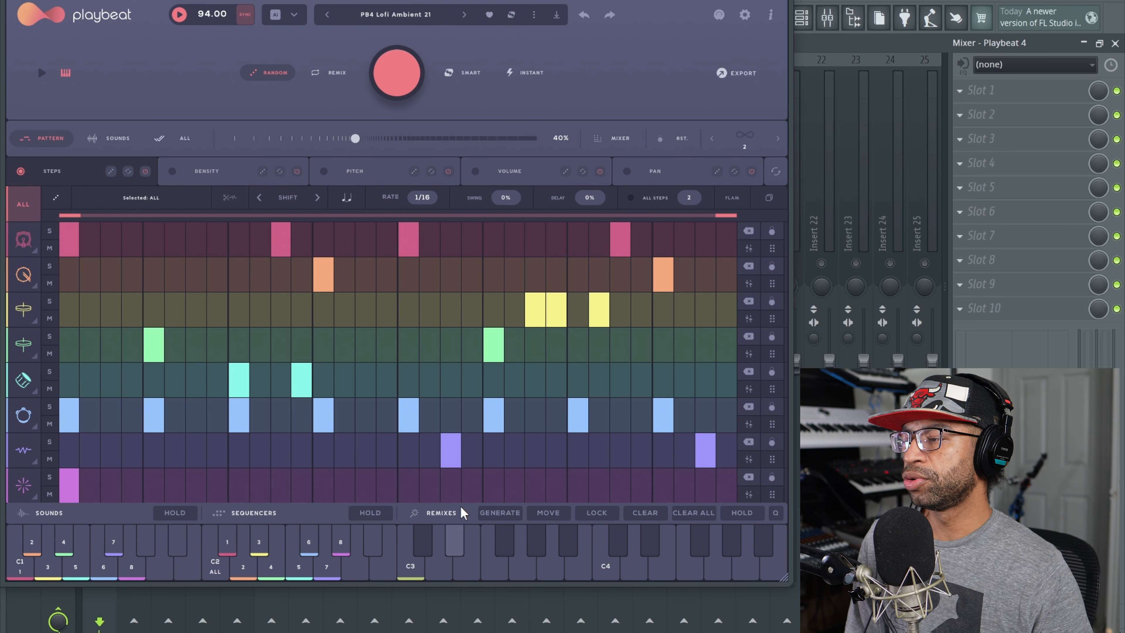
# Step: Generate remixes of the pattern across the keyboard and audition the ones on D3 and E3
pyautogui.click(494, 513)
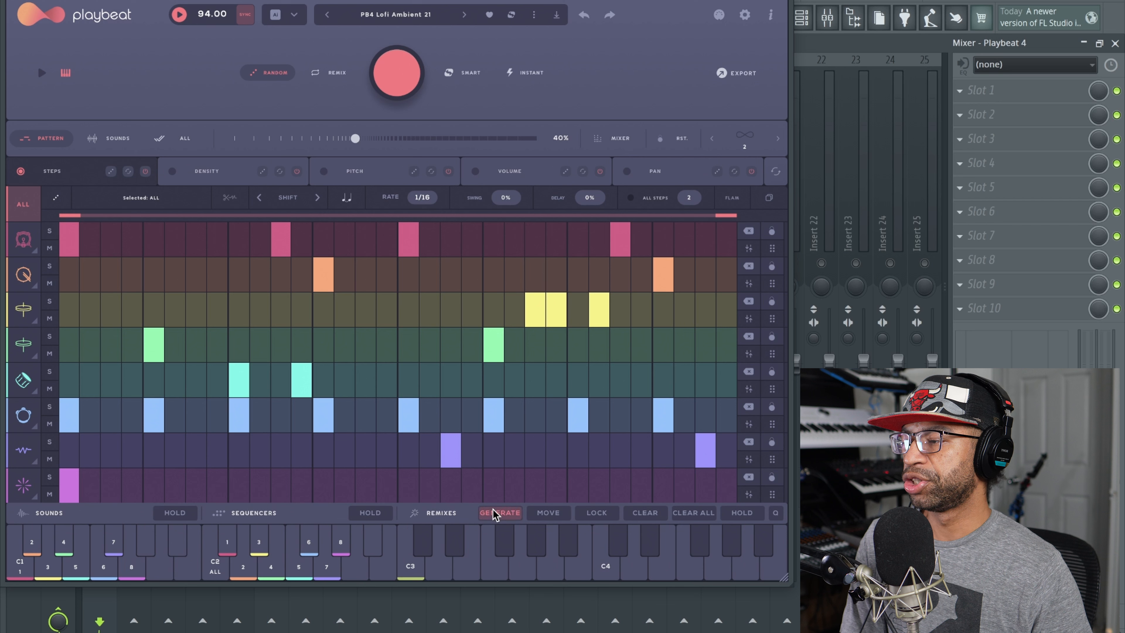
pyautogui.click(438, 559)
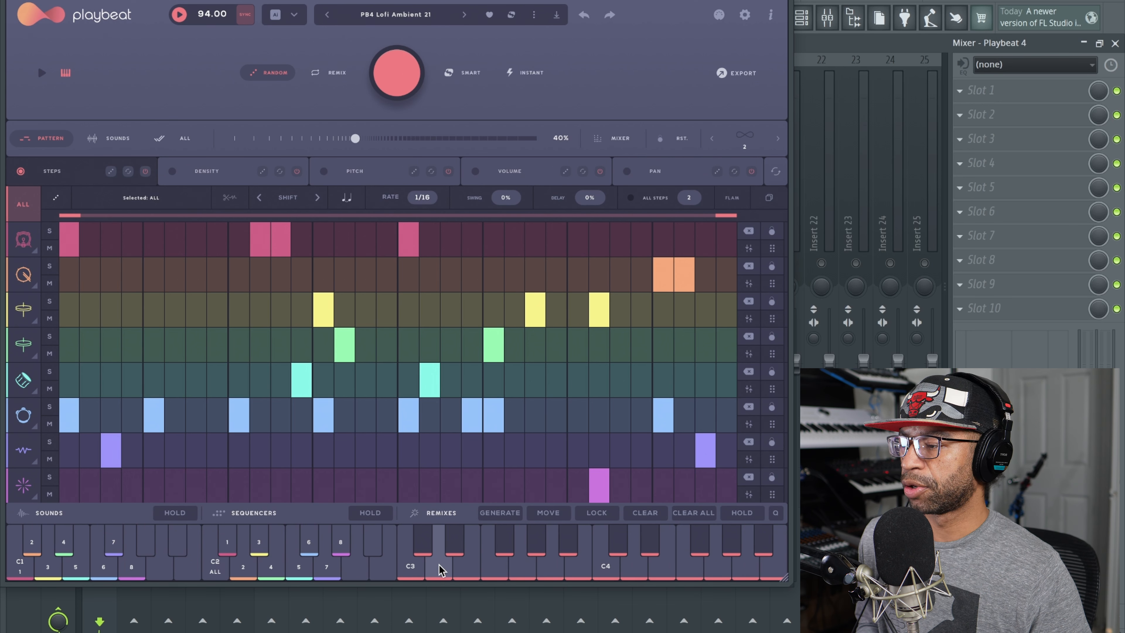
pyautogui.click(438, 563)
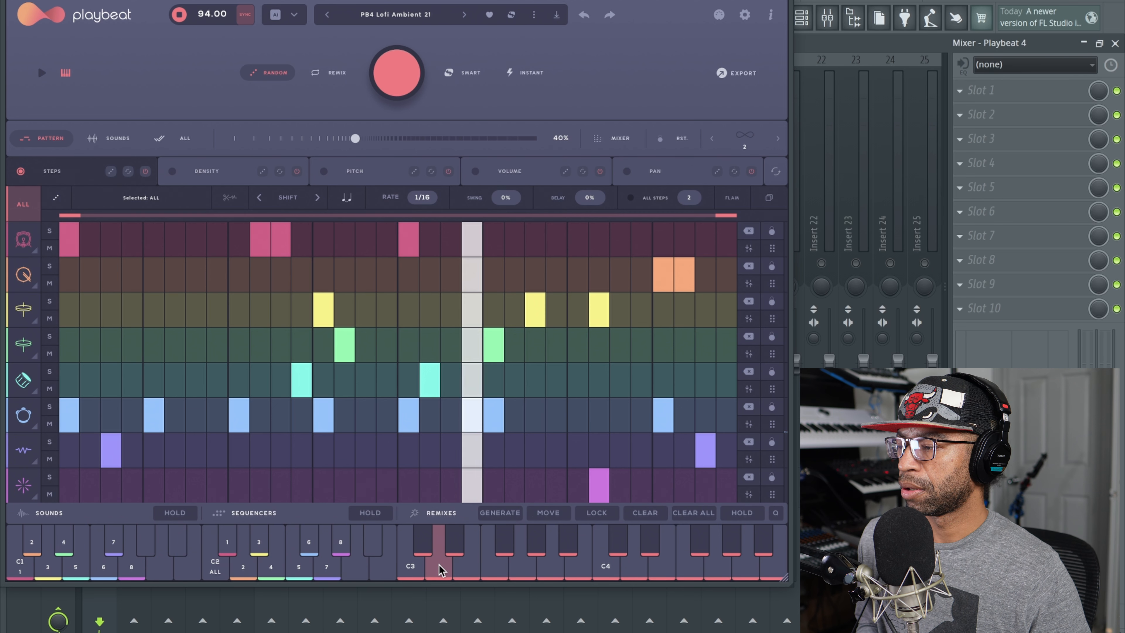
pyautogui.click(438, 563)
pyautogui.click(466, 569)
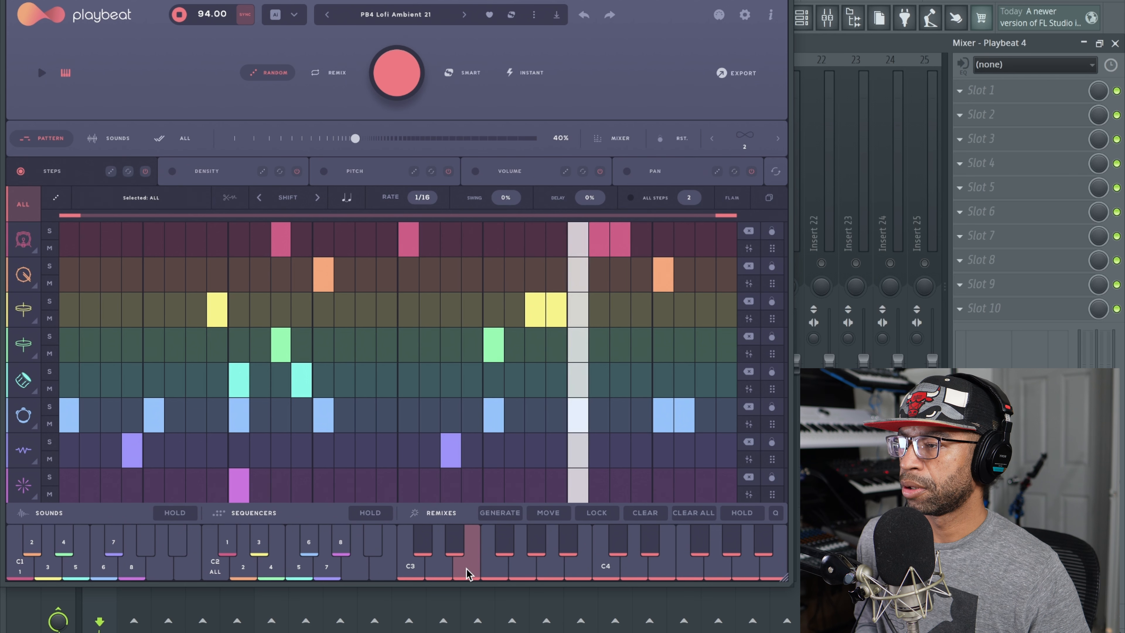
# Step: Audition the remix on F#3, and let the infinity mode keep varying the playing pattern before stopping playback
pyautogui.click(502, 545)
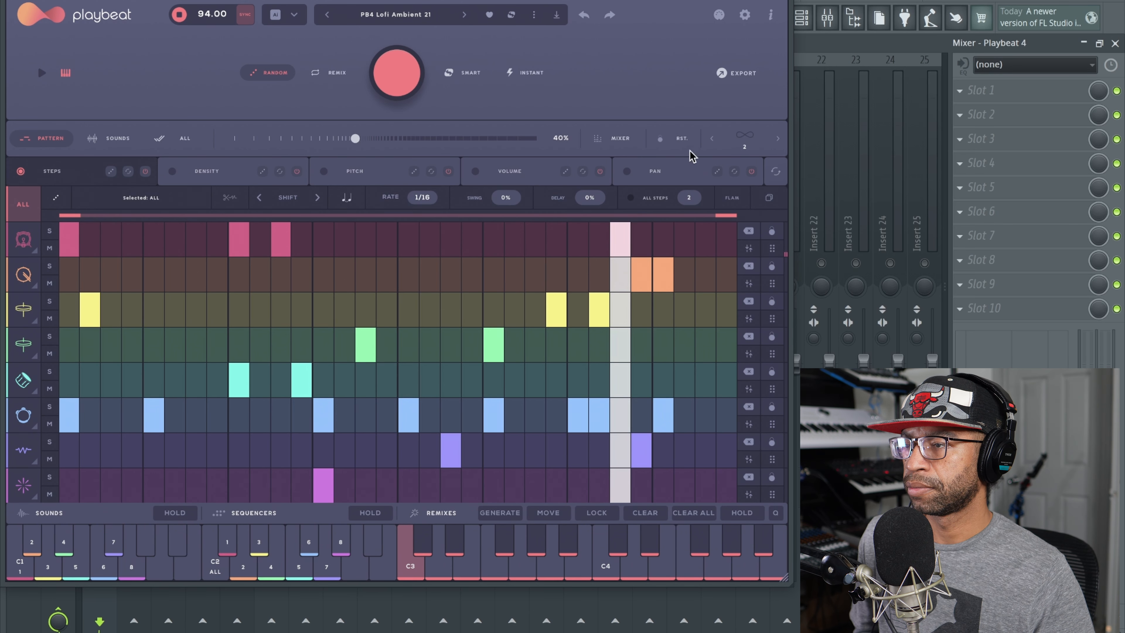
pyautogui.click(744, 136)
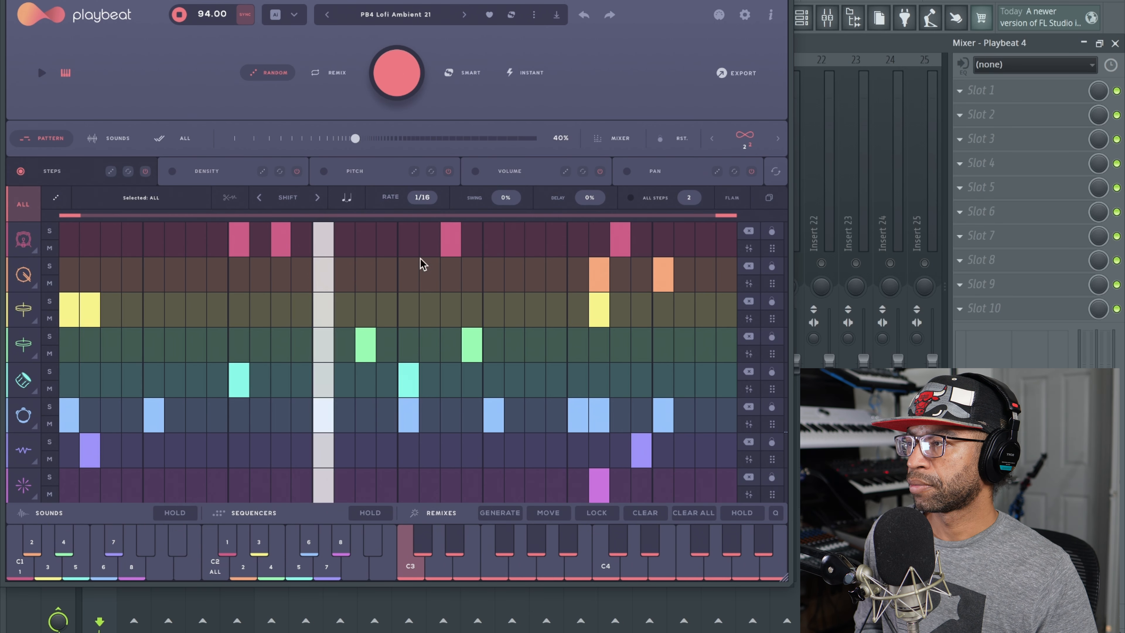
pyautogui.press('space')
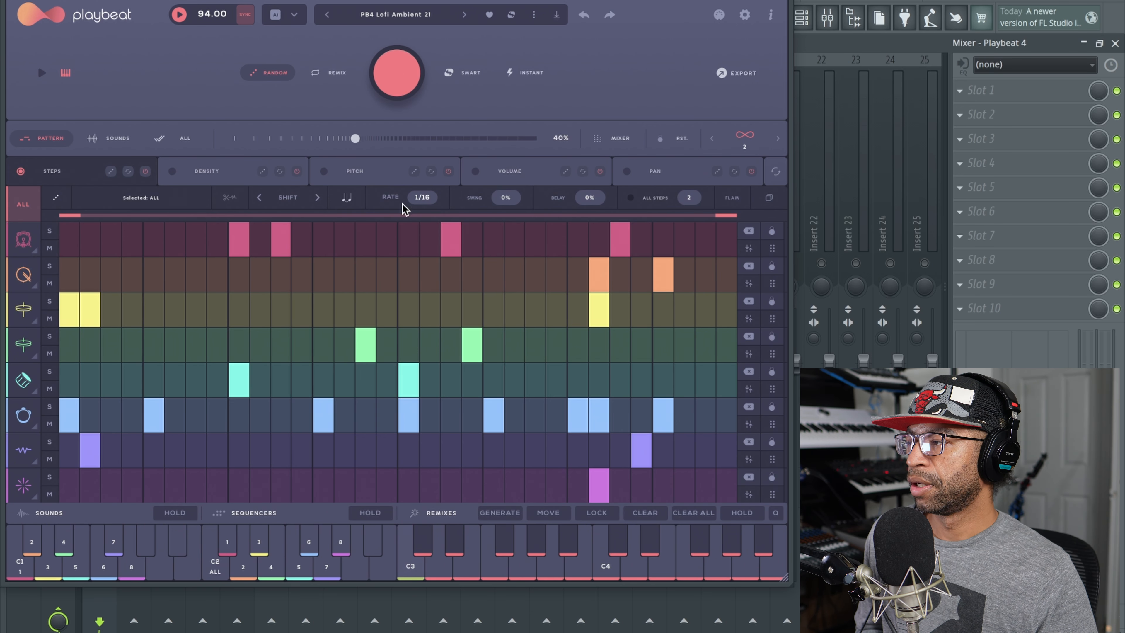
# Step: Load the preset PB4 Lofi Ambient 20 and turn all the muted mixer tracks back on
pyautogui.click(327, 15)
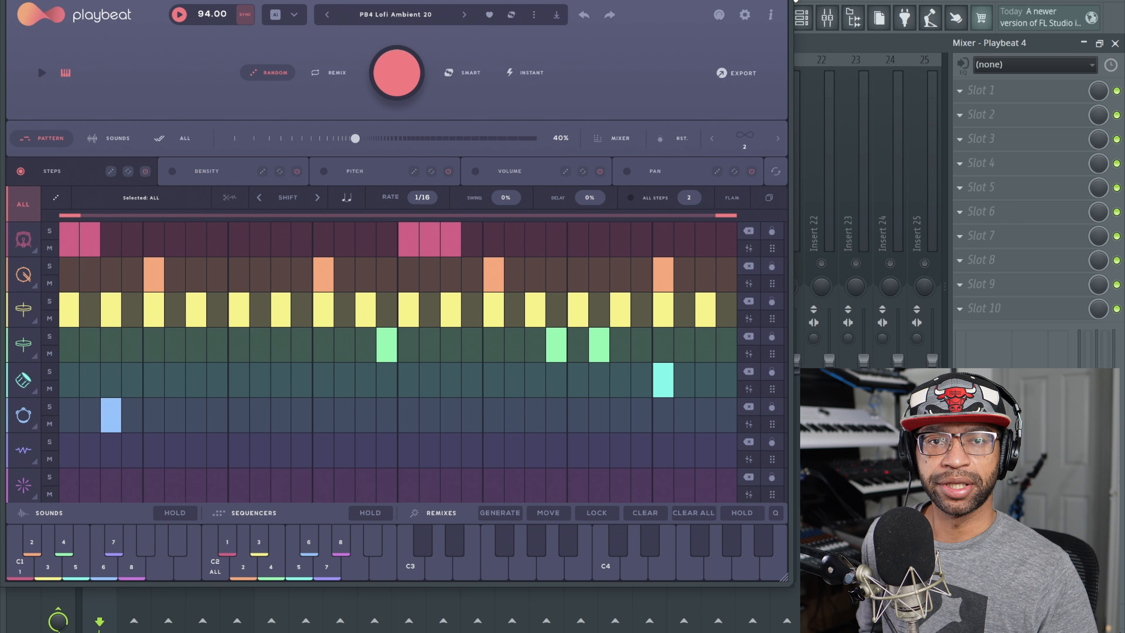
pyautogui.click(783, 1)
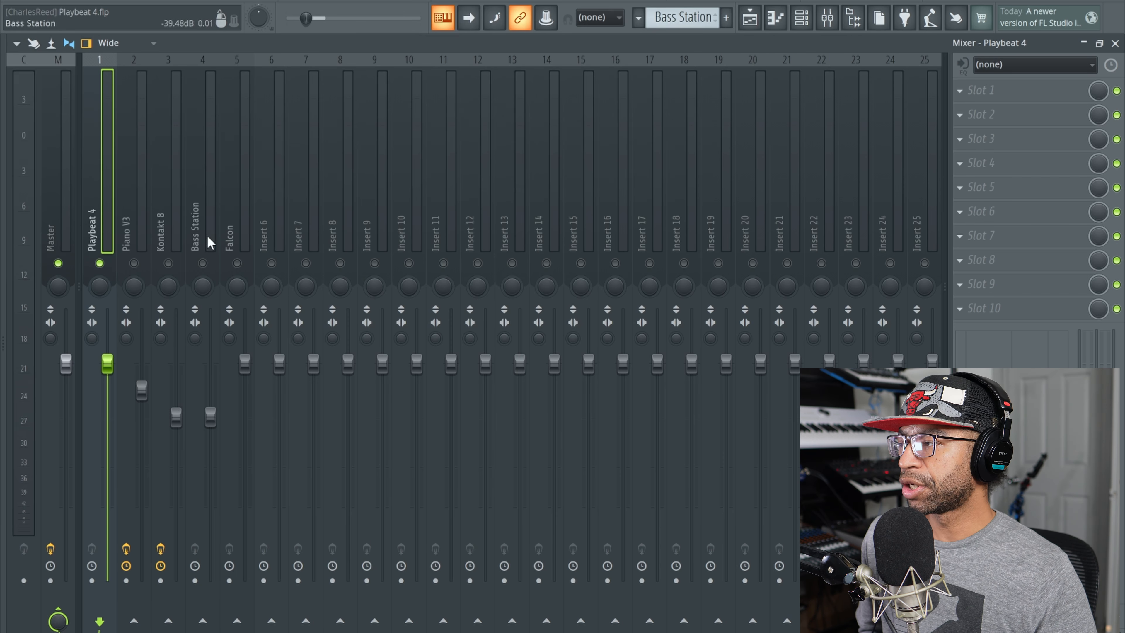
pyautogui.rightClick(138, 263)
pyautogui.rightClick(139, 264)
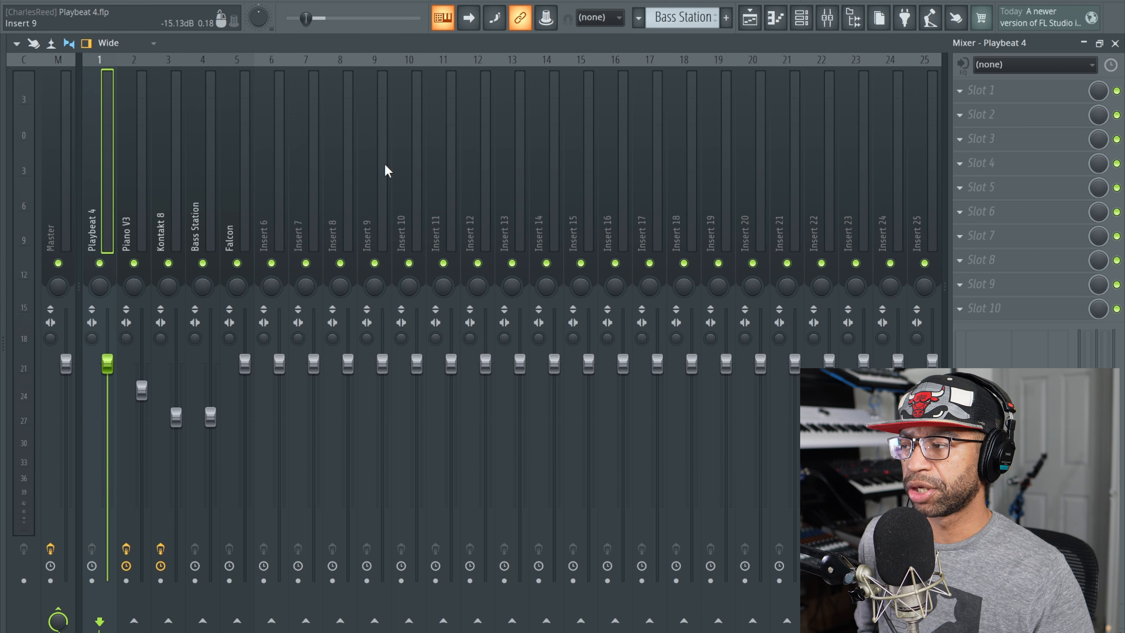
# Step: Reopen Playbeat 4 from the channel rack, and load and play the preset PB4 Lofi Ambient 21
pyautogui.click(813, 25)
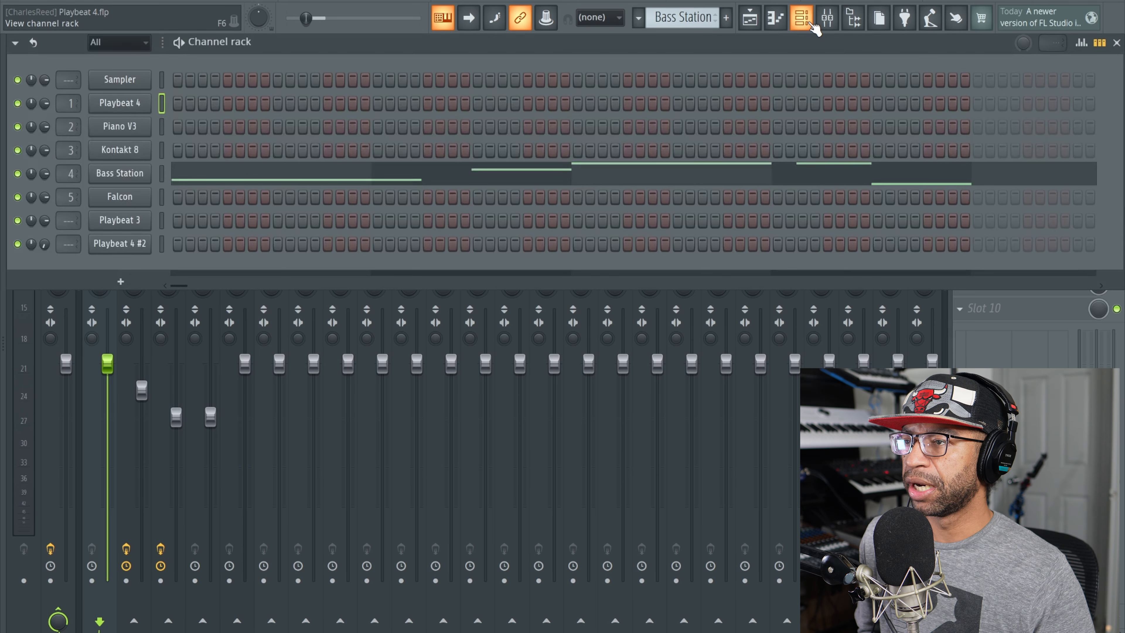
pyautogui.click(132, 107)
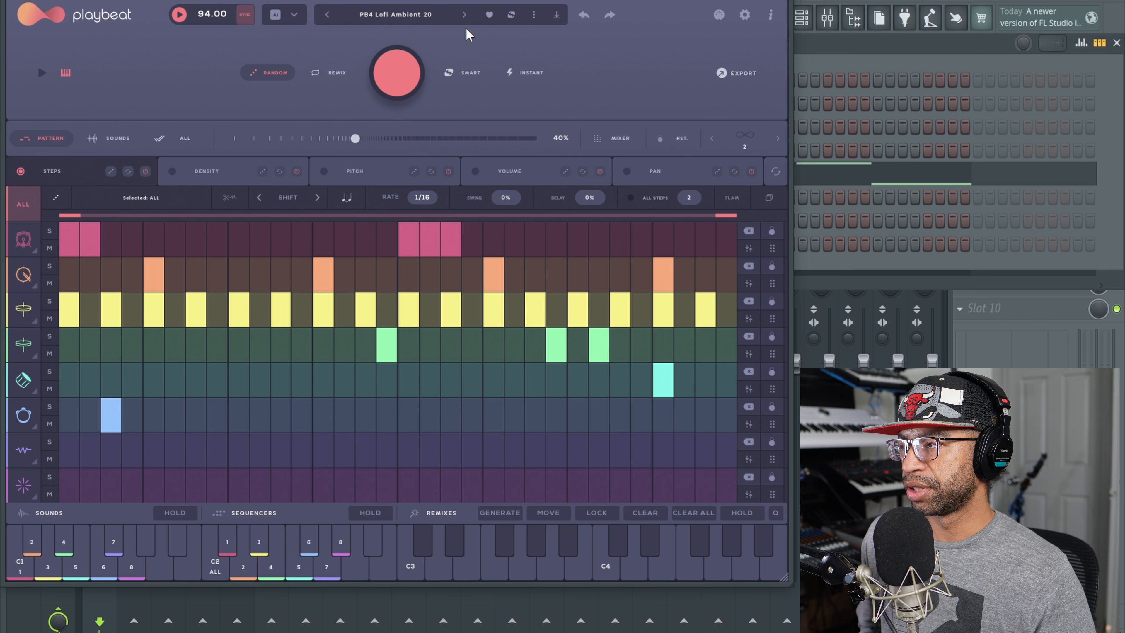
pyautogui.click(464, 14)
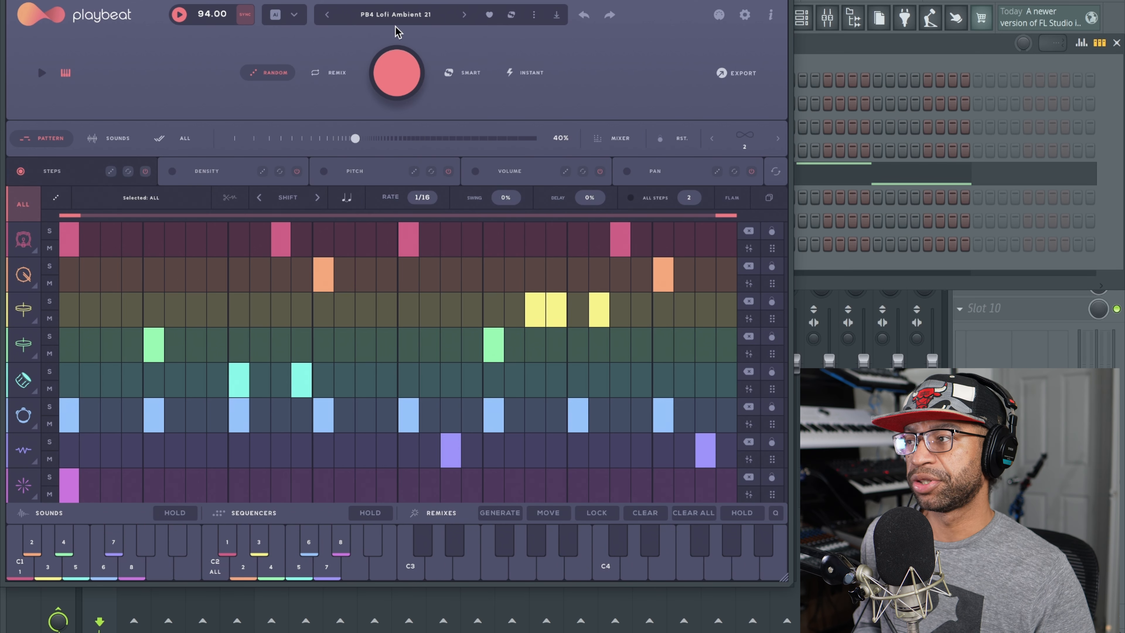
pyautogui.press('space')
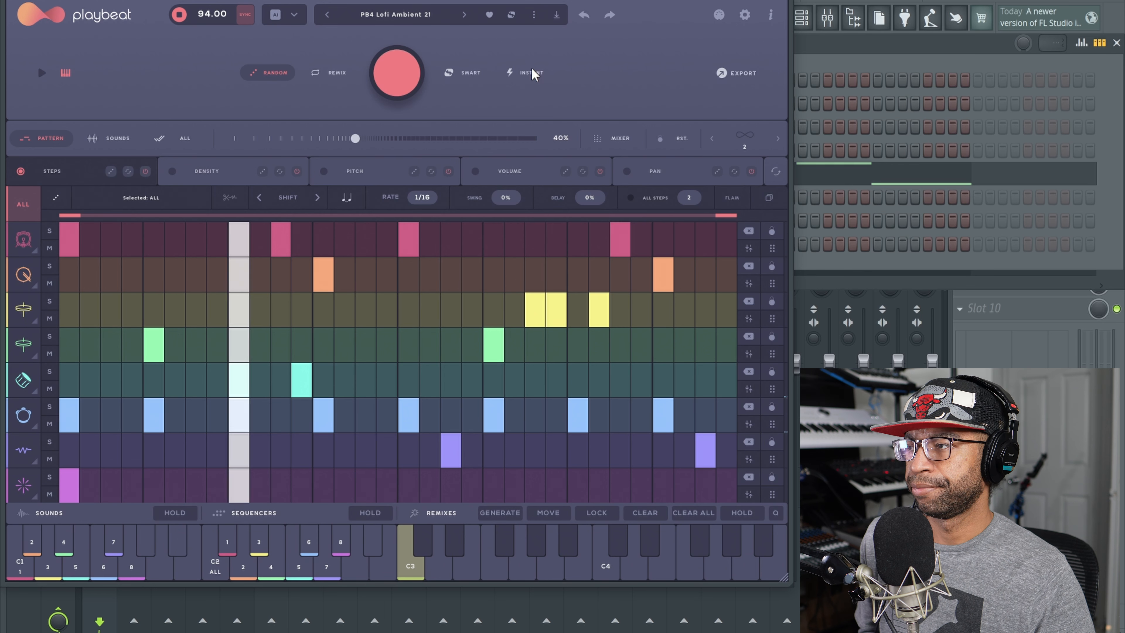
# Step: Audition the presets PB4 Lofi Ambient 22, 23 and 24 in turn, and stop playback on PB4 Lofi Ambient 24
pyautogui.click(464, 14)
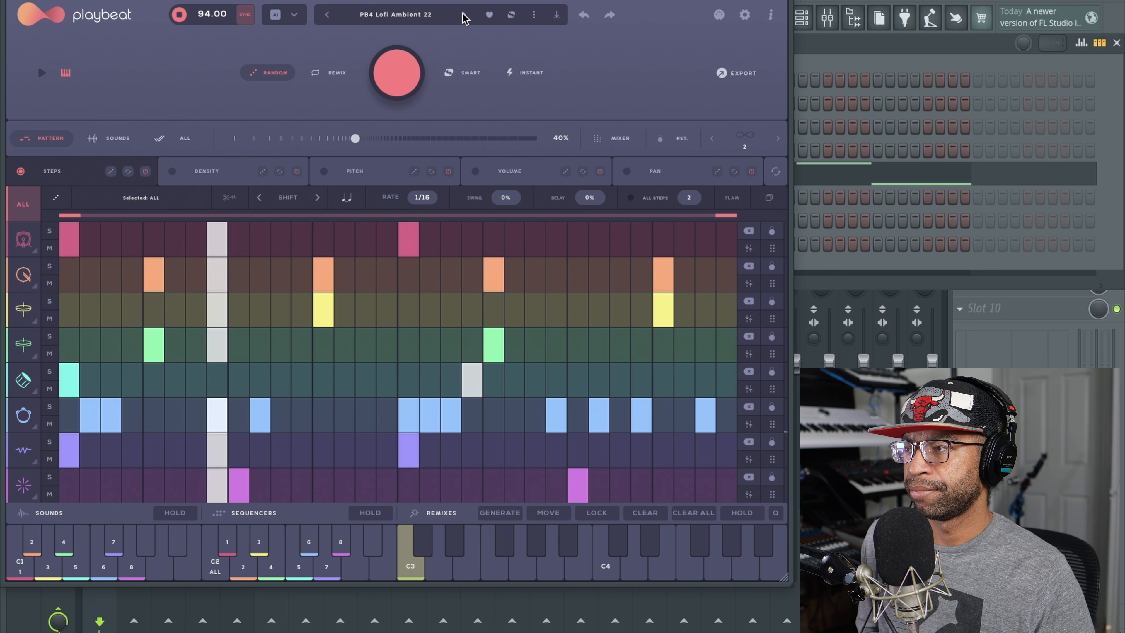
pyautogui.click(462, 16)
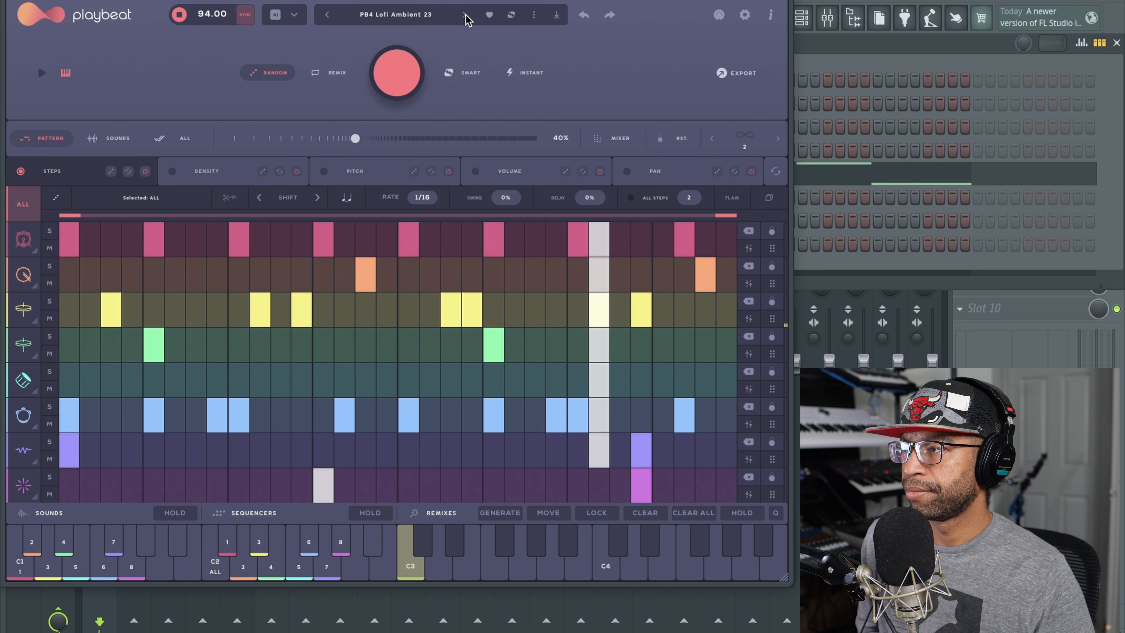
pyautogui.click(465, 16)
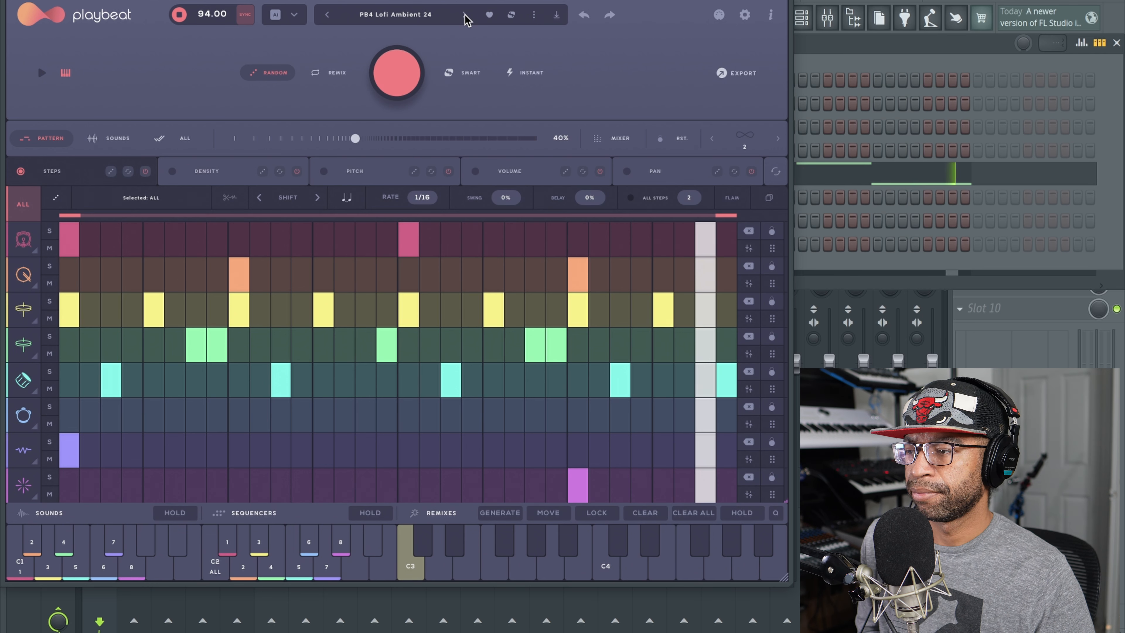
pyautogui.press('space')
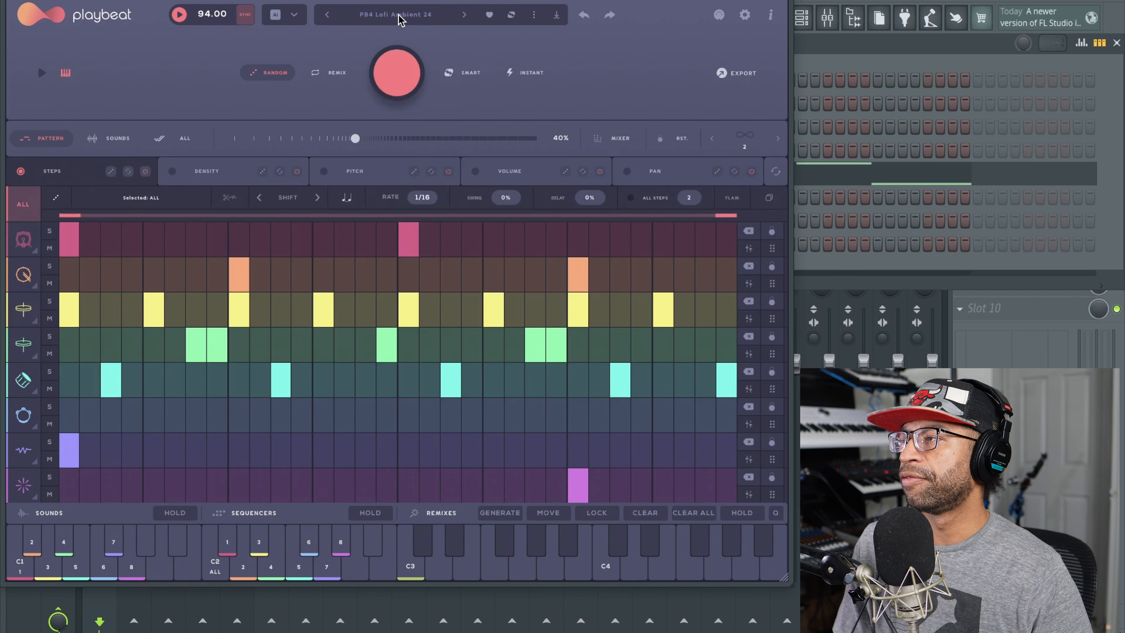
# Step: Open the preset browser and look through the Genre/Style filter without choosing one
pyautogui.click(397, 15)
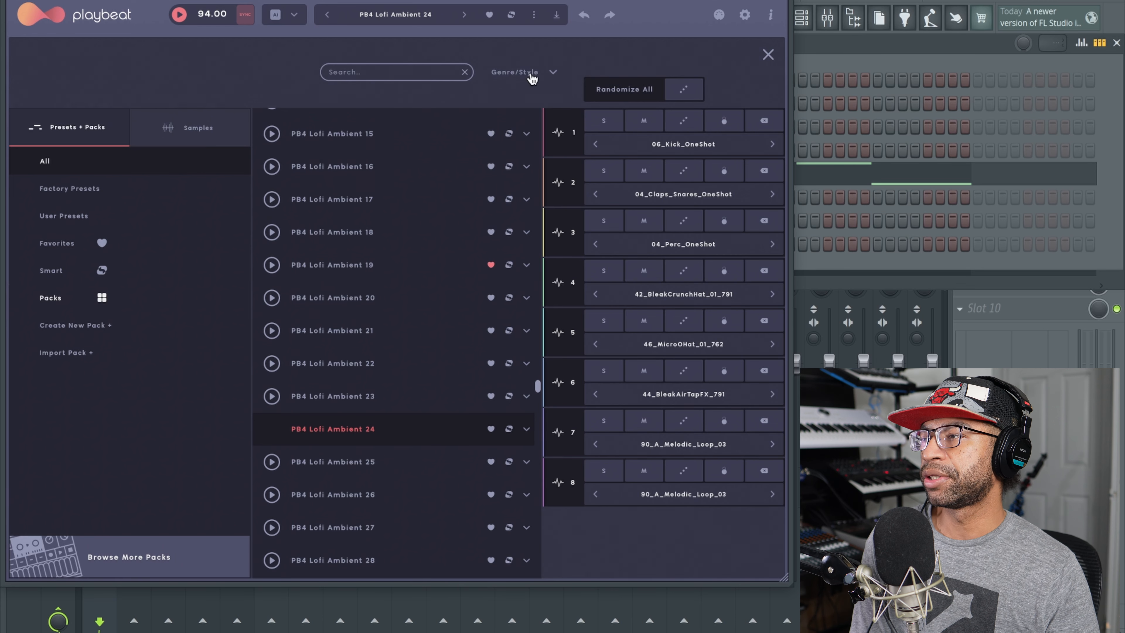
pyautogui.click(531, 76)
pyautogui.click(490, 71)
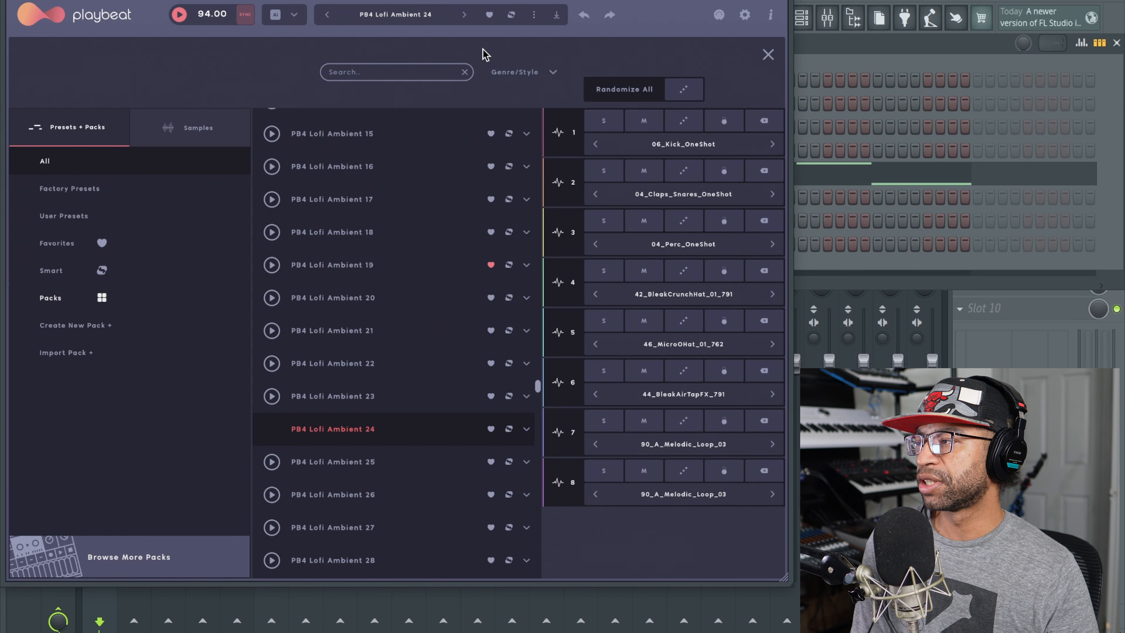
# Step: Search the sample library for "vocal" and preview Vocal_02(4), Vocal_Am, Vocal_Am_02 and Vocal_Am_05
pyautogui.click(194, 128)
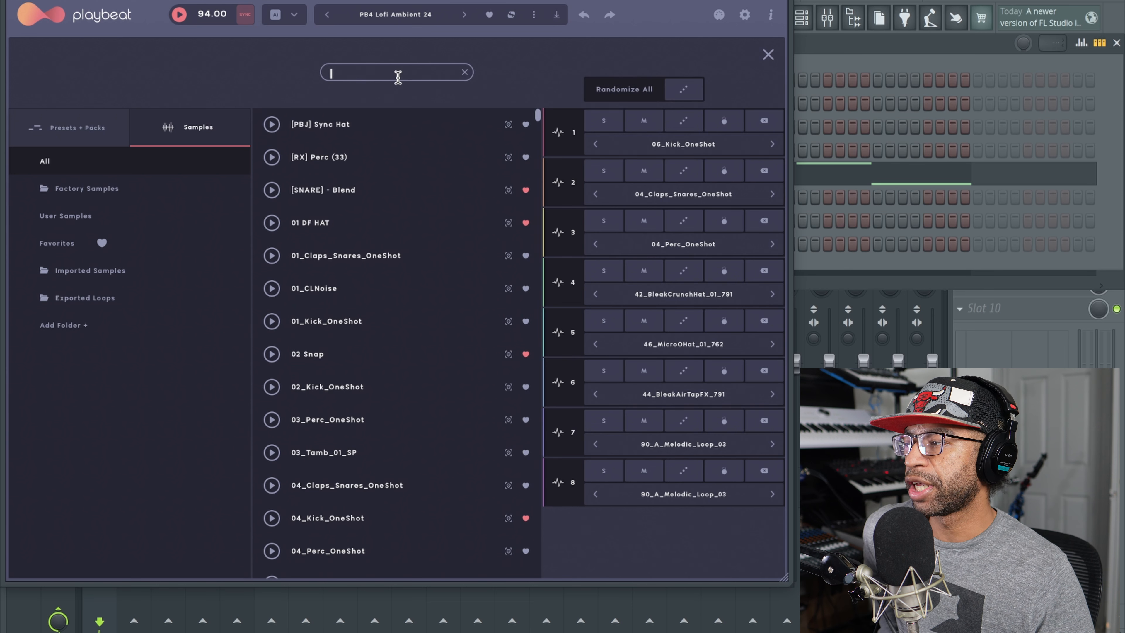
pyautogui.click(397, 77)
pyautogui.write('vocal')
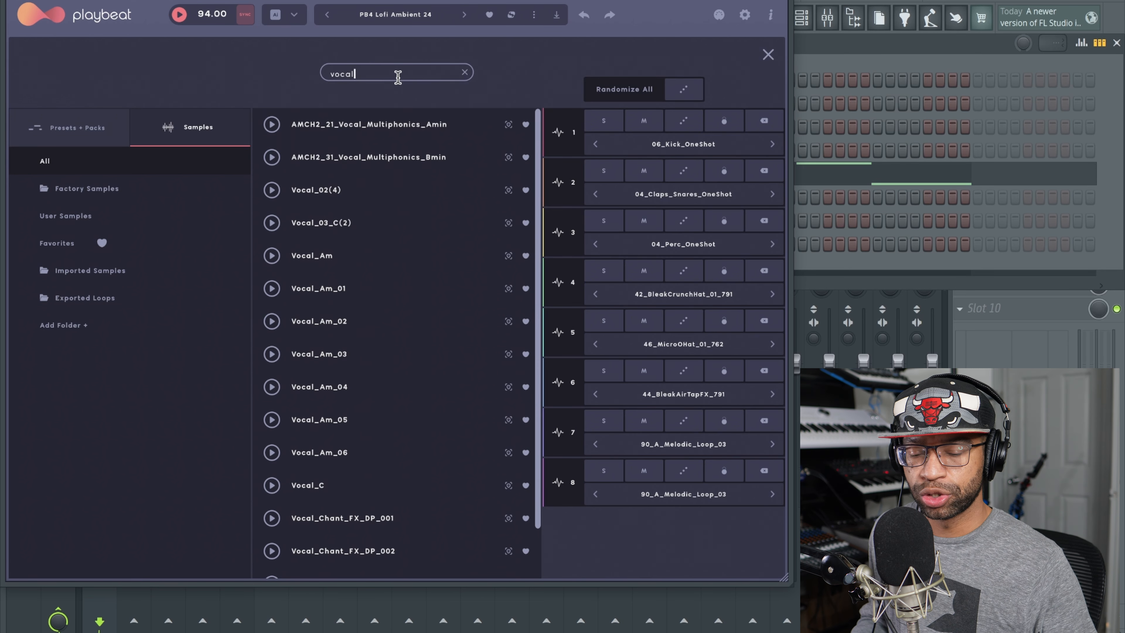
pyautogui.click(270, 192)
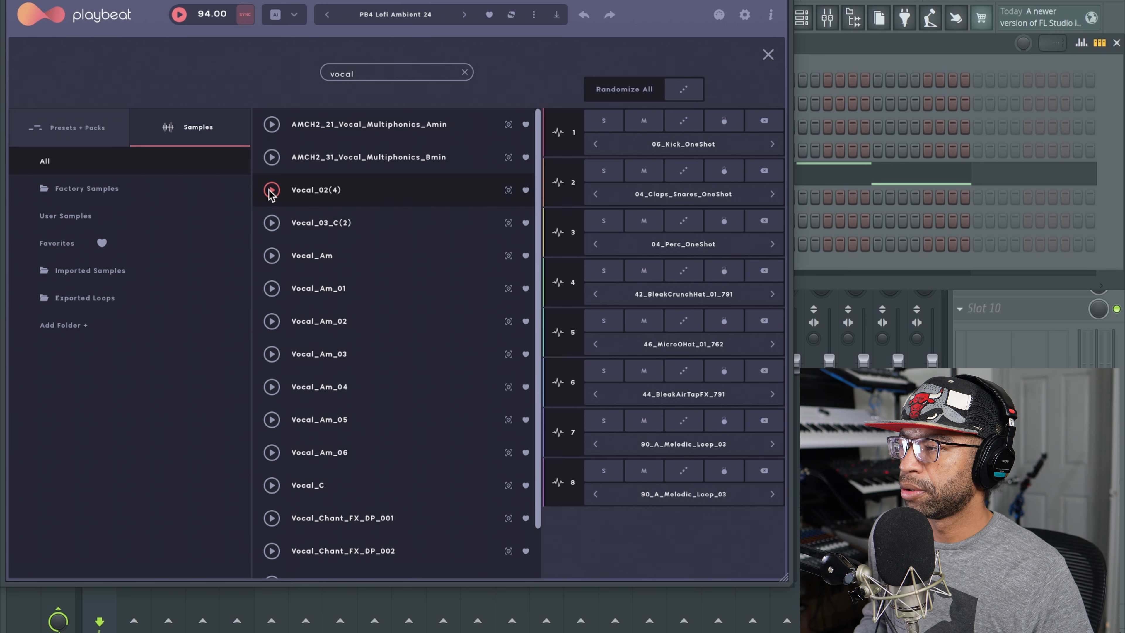
pyautogui.click(271, 256)
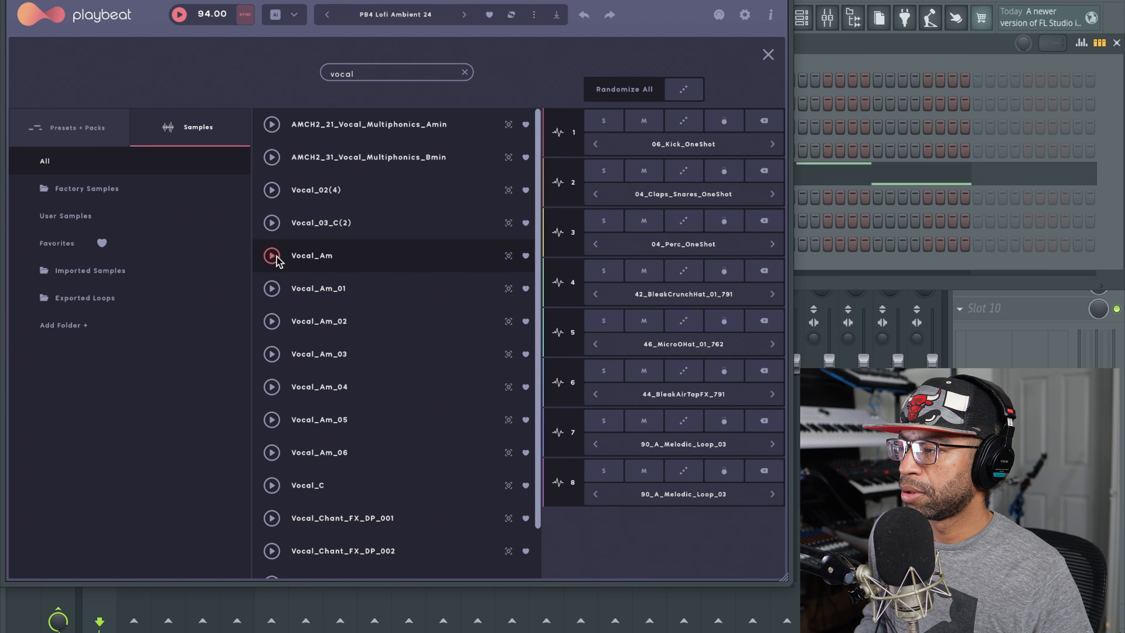
pyautogui.click(272, 321)
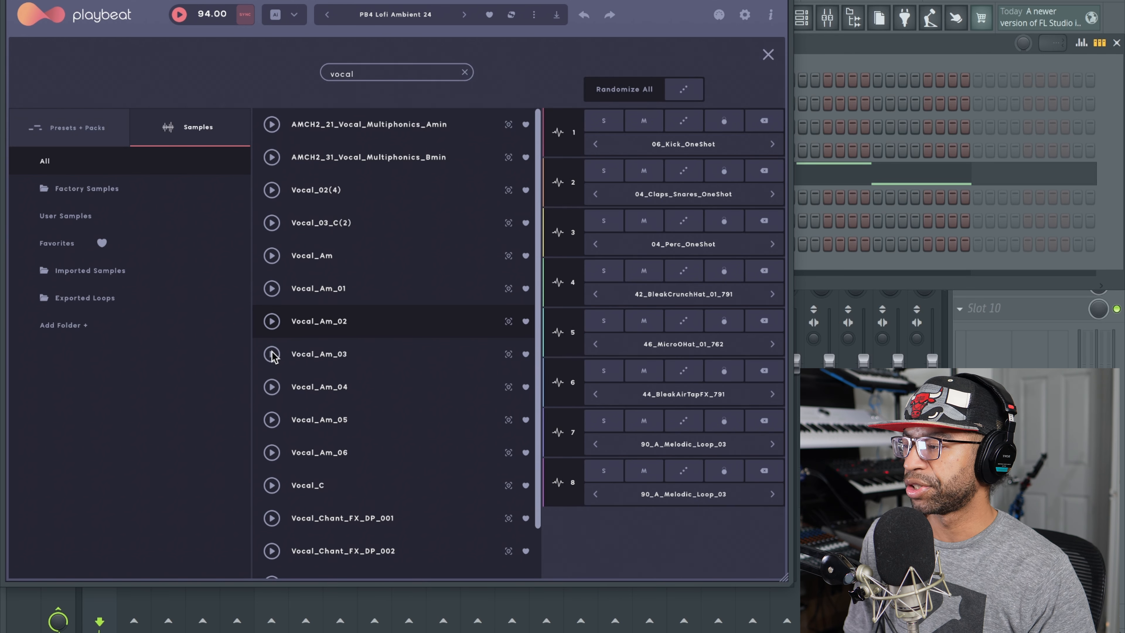
pyautogui.click(273, 421)
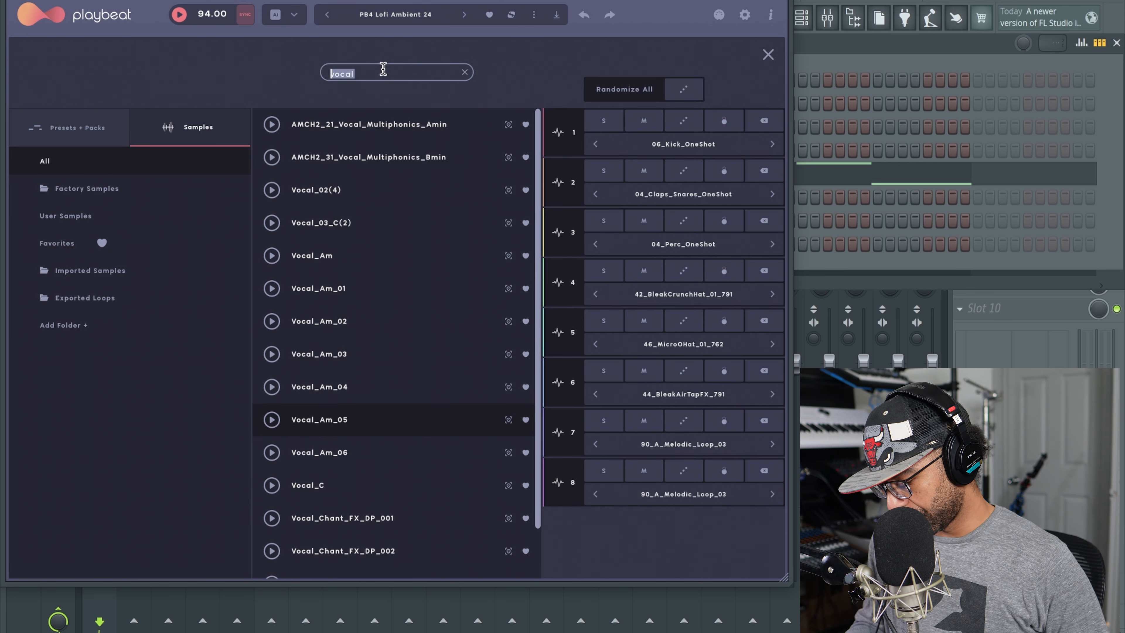
# Step: Search the samples for "melod" and preview 90_A_Melodic_Loop_03 and 90_C#m_Melodic_Loop_09
pyautogui.write('melod')
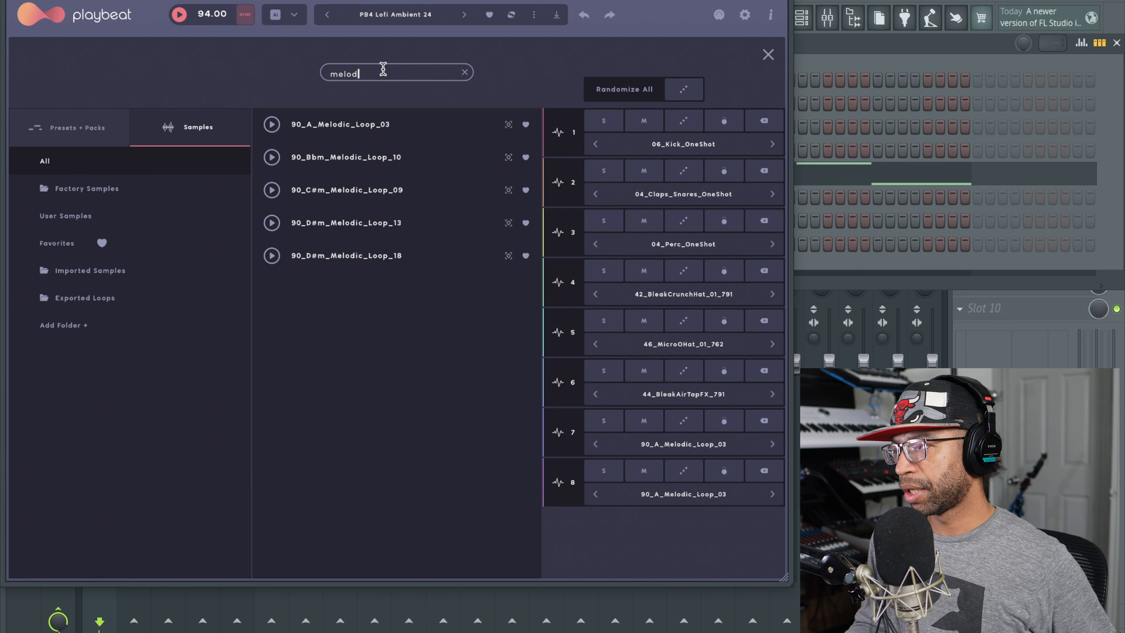
pyautogui.click(272, 124)
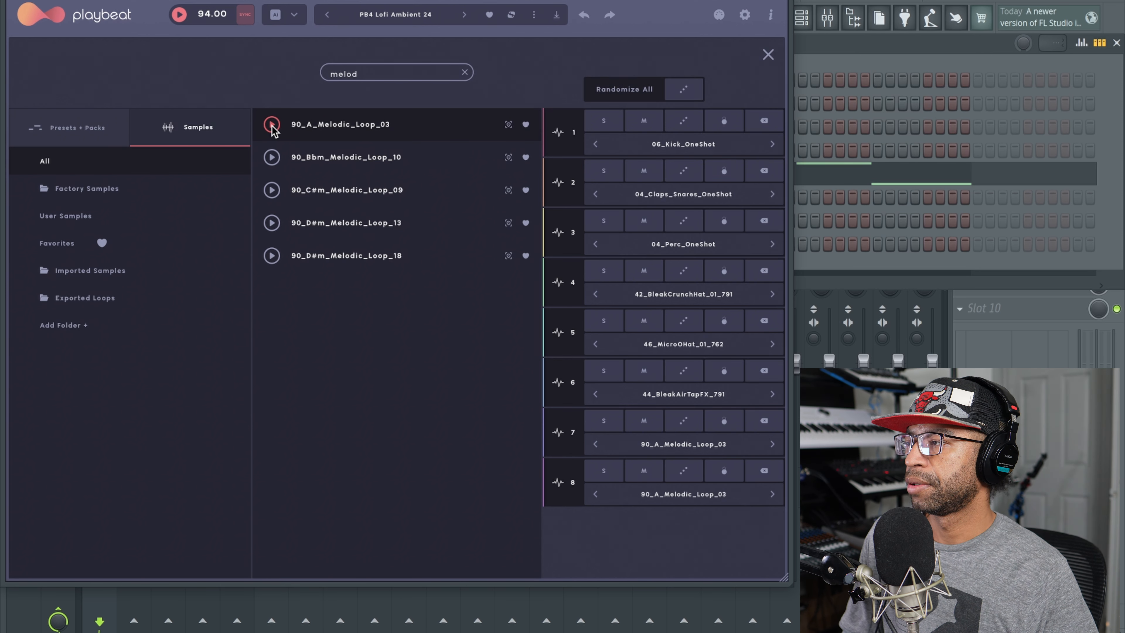
pyautogui.click(272, 190)
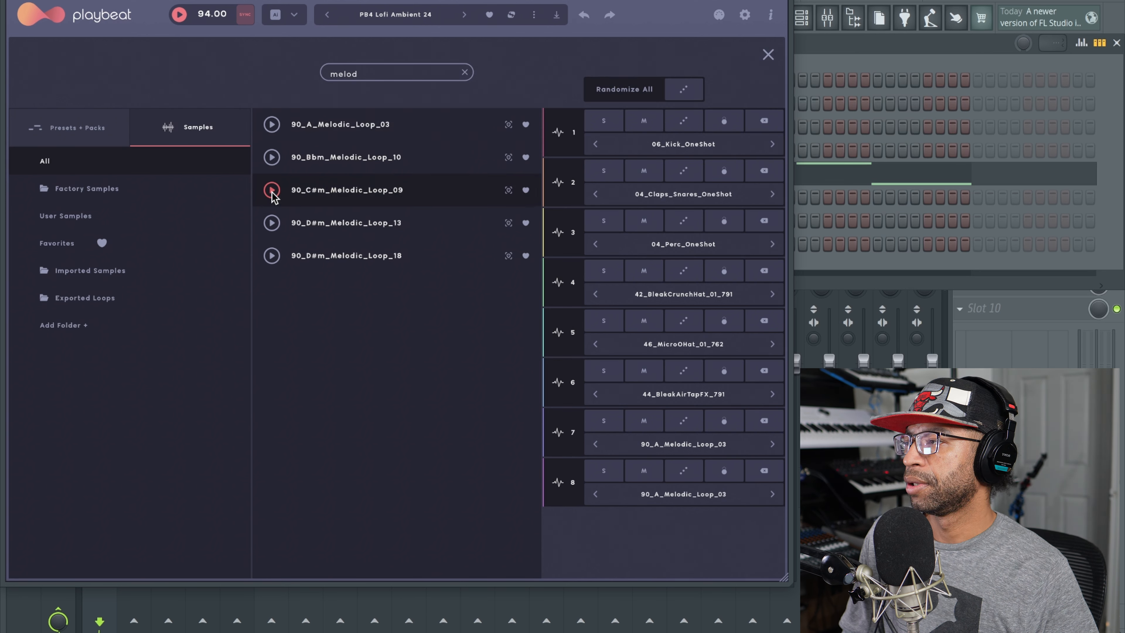
# Step: Search the samples for "808" and preview 808 - SPINZ DIRTY, 808 [ Spinz ] variants 3 to 6, and 808 2
pyautogui.doubleClick(376, 67)
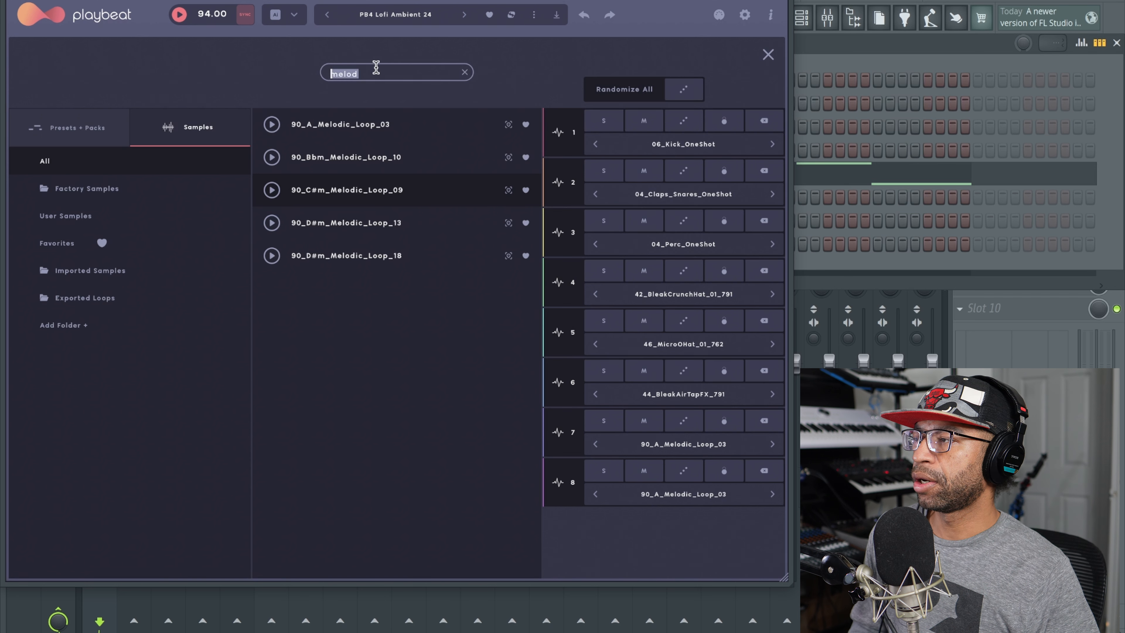
pyautogui.write('808')
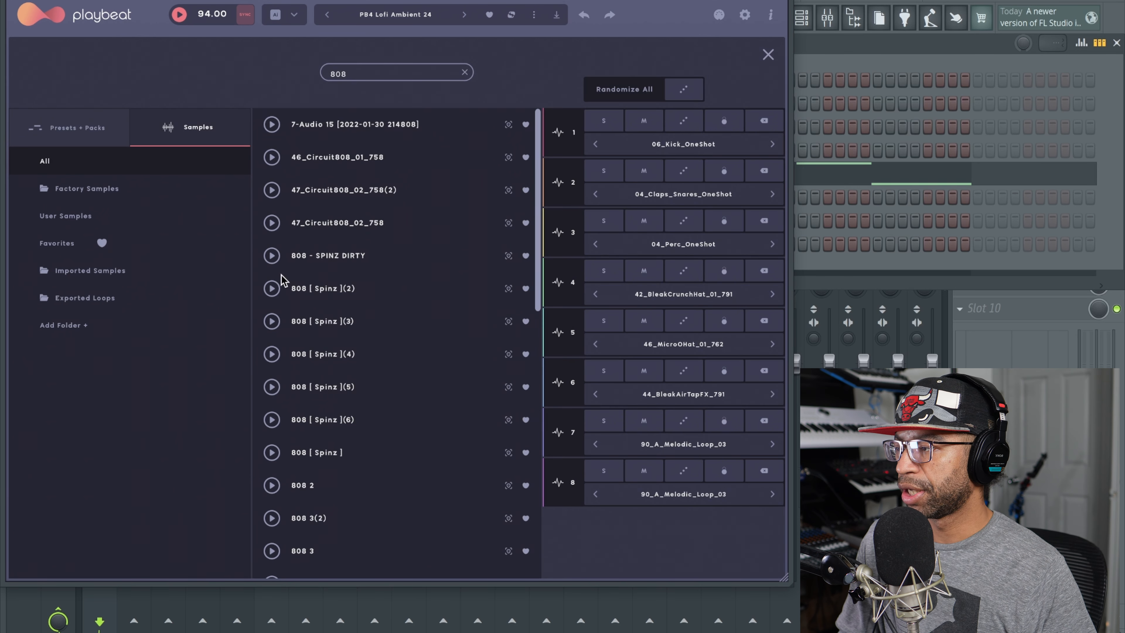
pyautogui.click(273, 257)
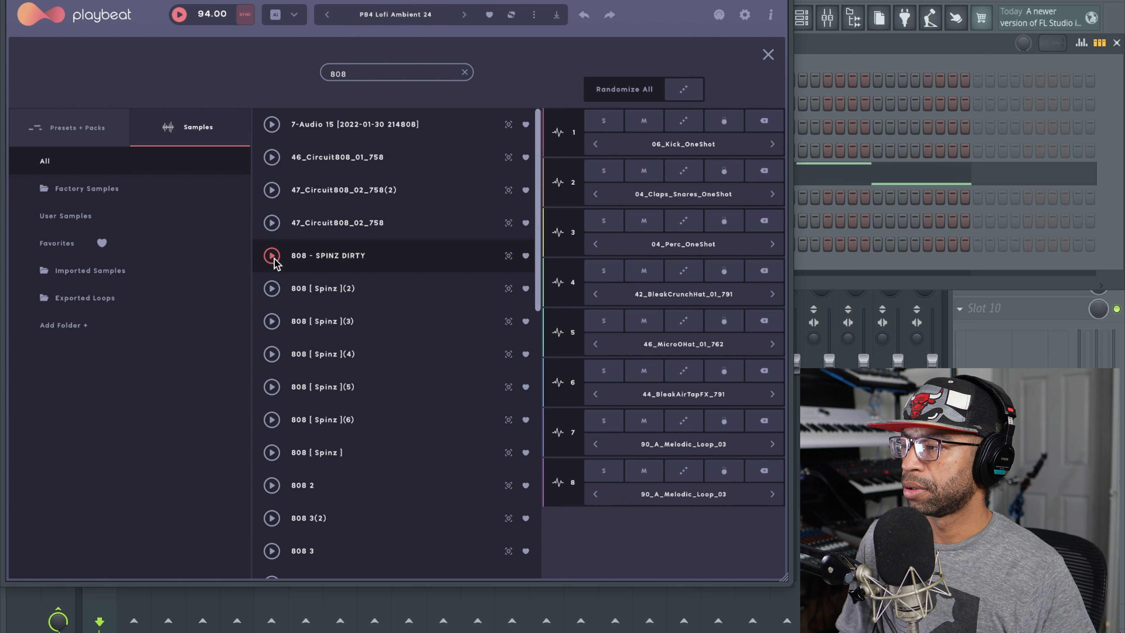
pyautogui.click(270, 319)
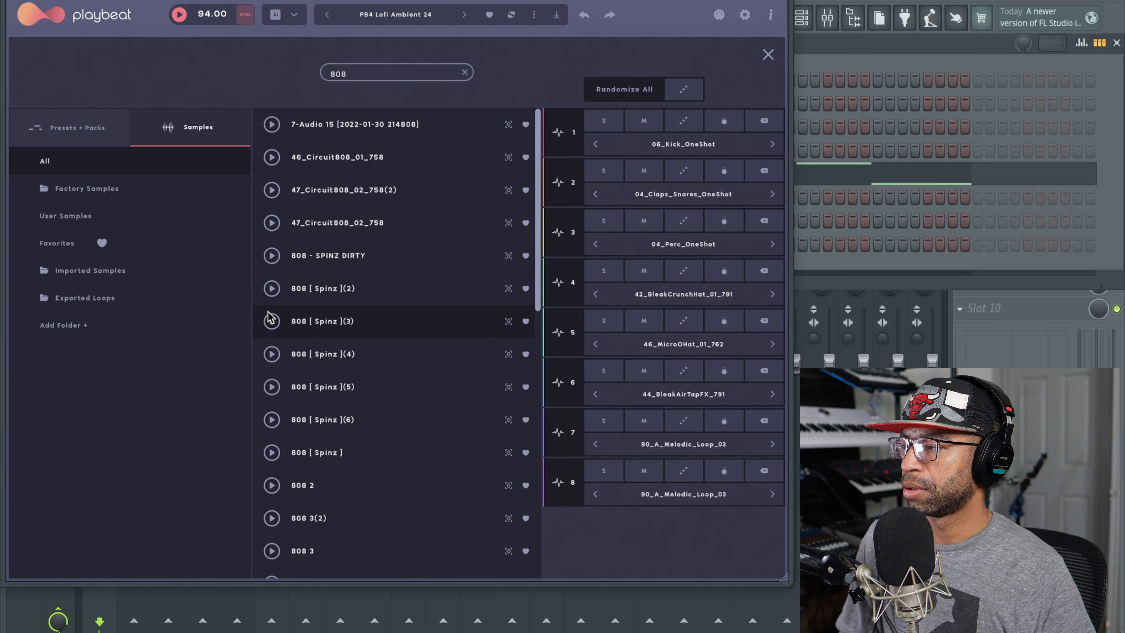
pyautogui.click(271, 356)
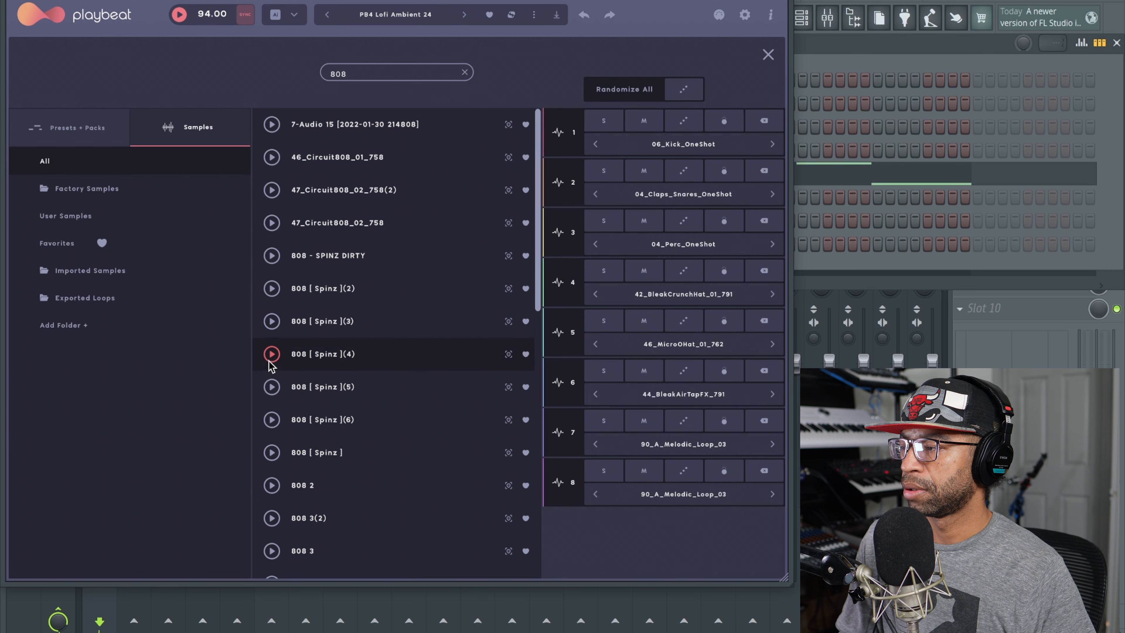
pyautogui.click(271, 388)
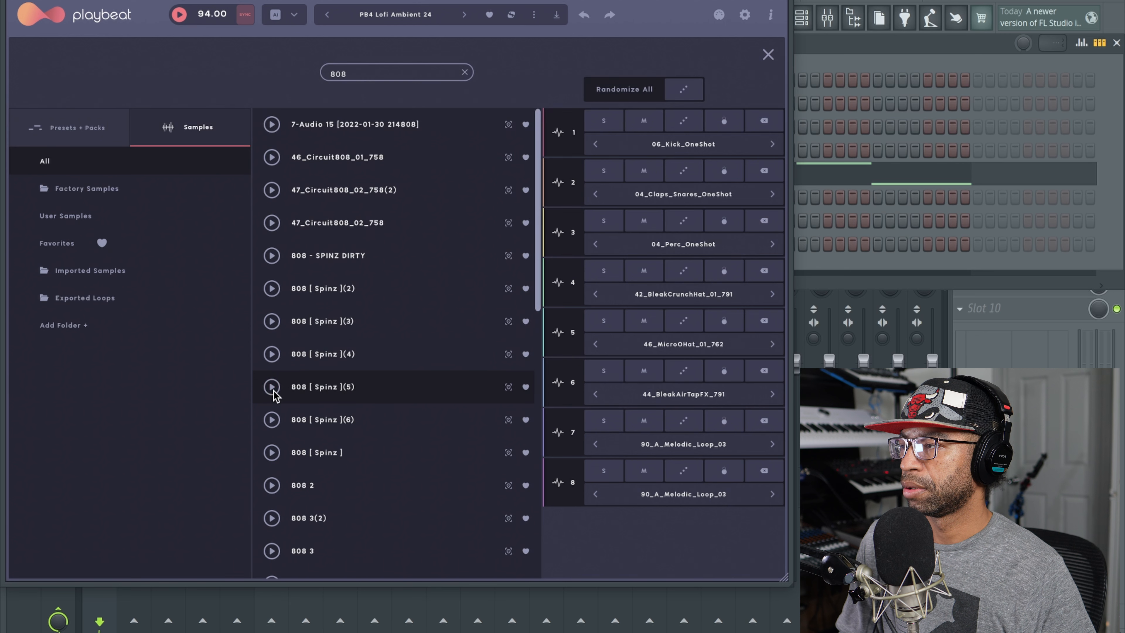
pyautogui.click(271, 421)
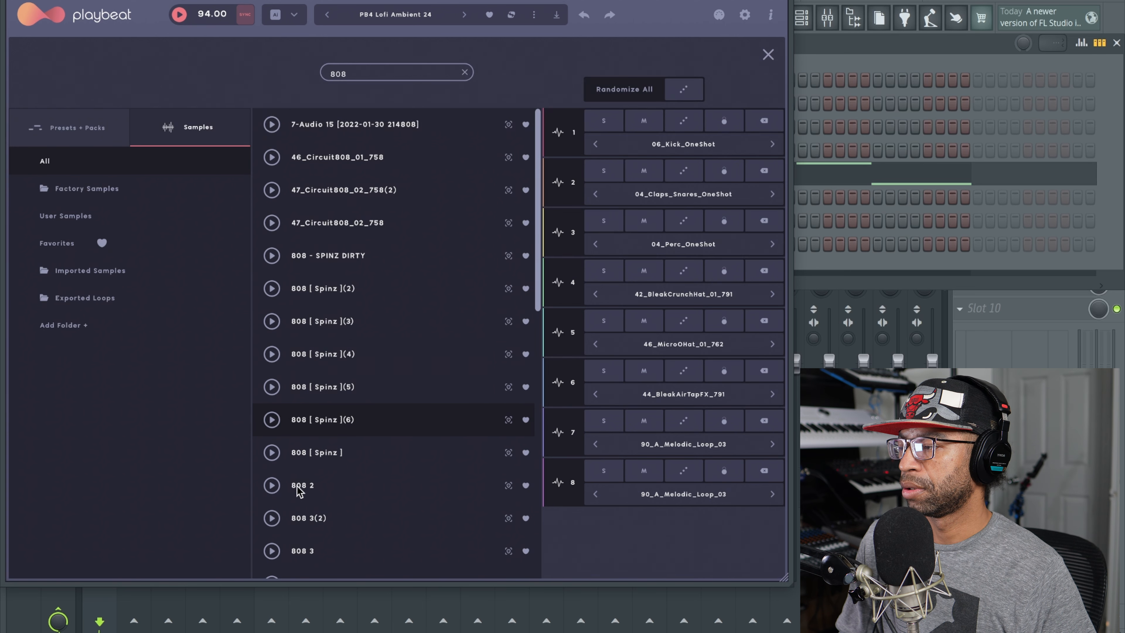
pyautogui.click(272, 486)
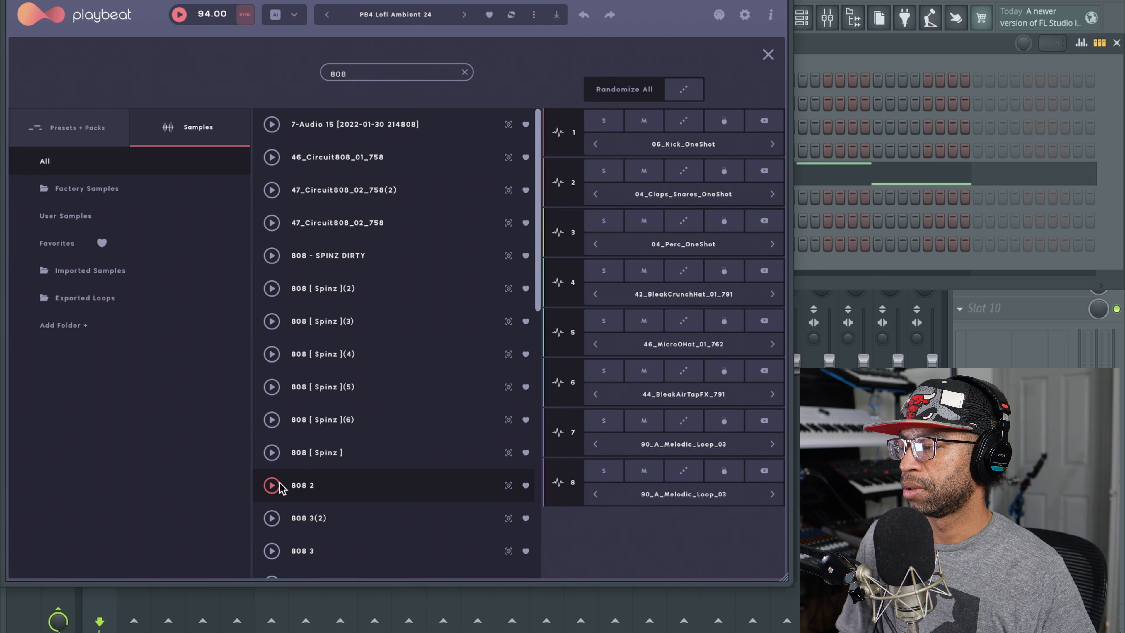
# Step: Preview the samples 808_C#_one_shot_slide 2 and 808_C#_one_shot_slide, and advance to the next preset
pyautogui.scroll(-5, 281, 487)
pyautogui.click(272, 465)
pyautogui.click(272, 503)
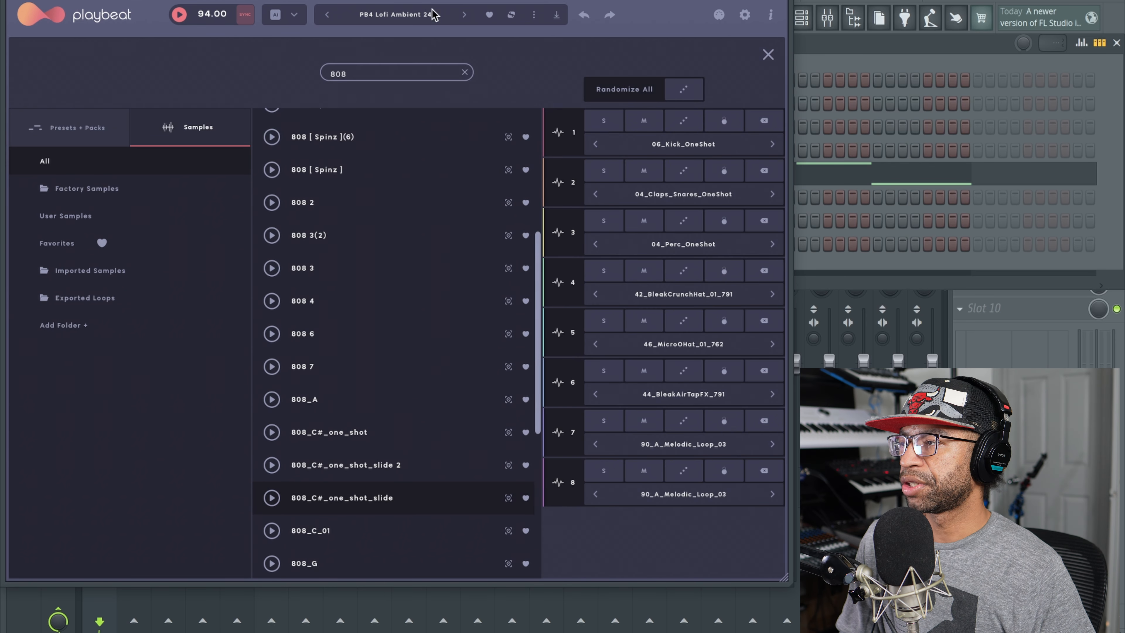
pyautogui.click(465, 16)
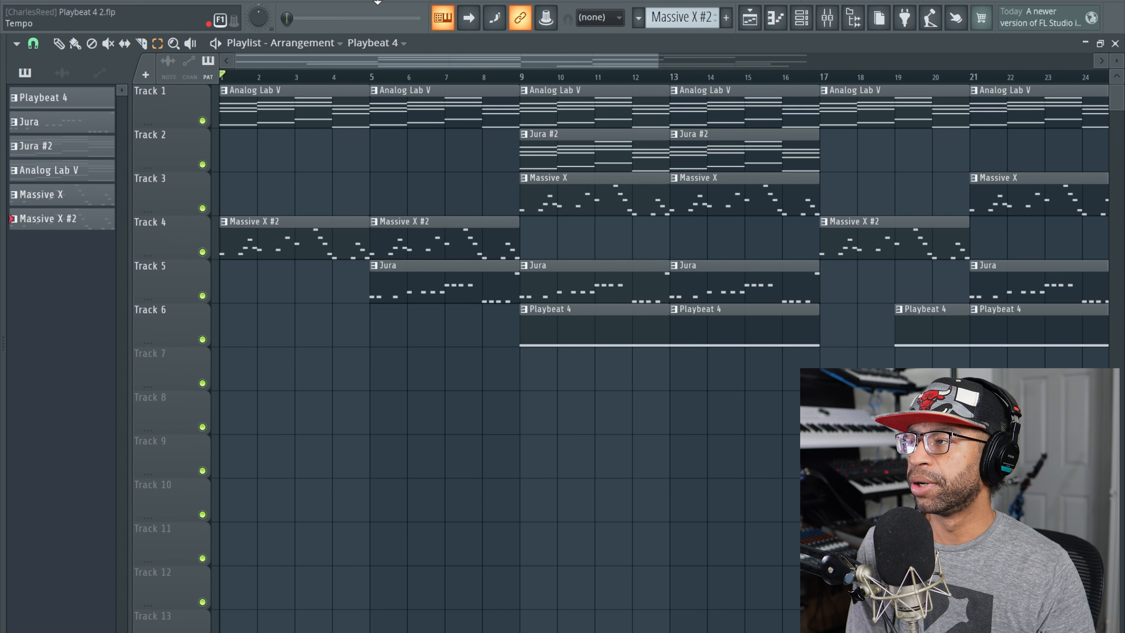
# Step: Play back the arrangement, and audition the Playbeat 4 mixer track in solo before restoring all tracks
pyautogui.press('space')
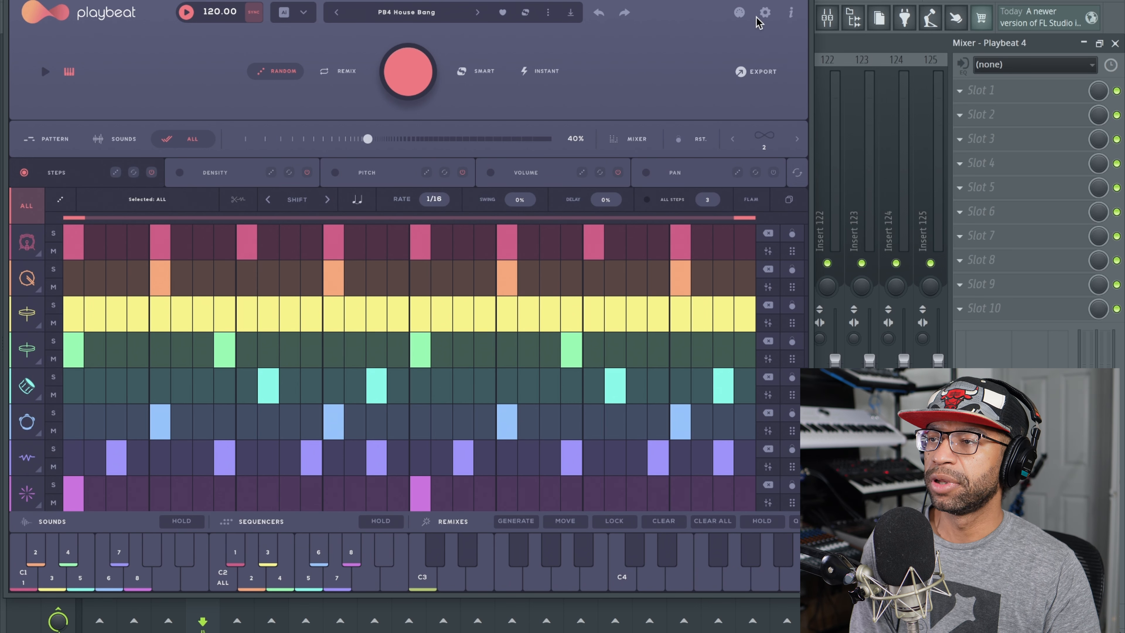
pyautogui.press('Escape')
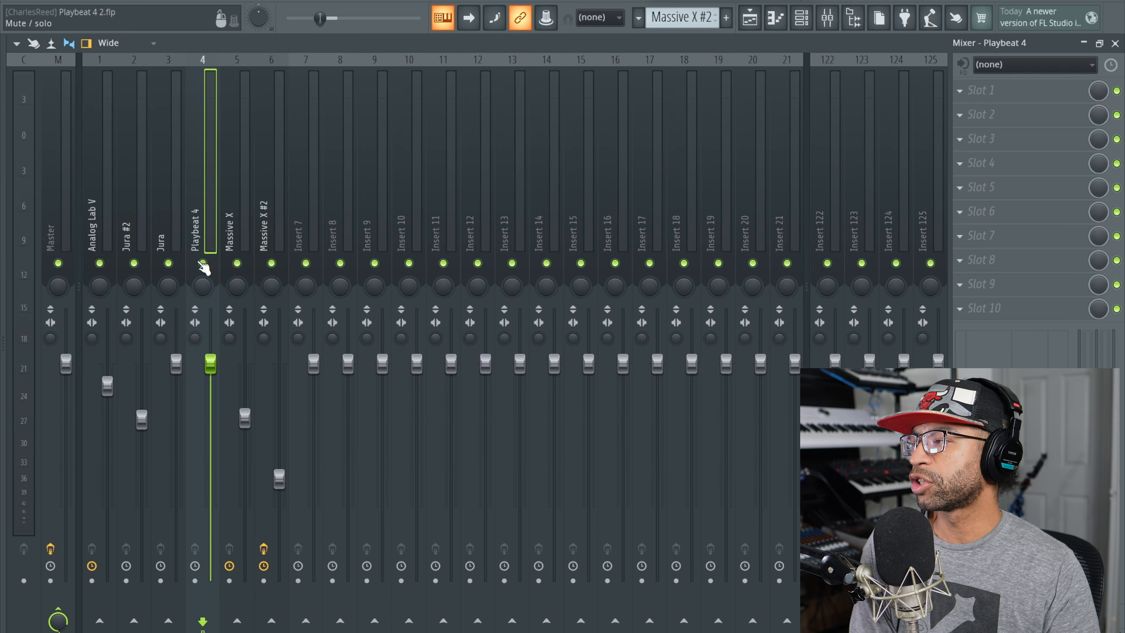
pyautogui.rightClick(198, 261)
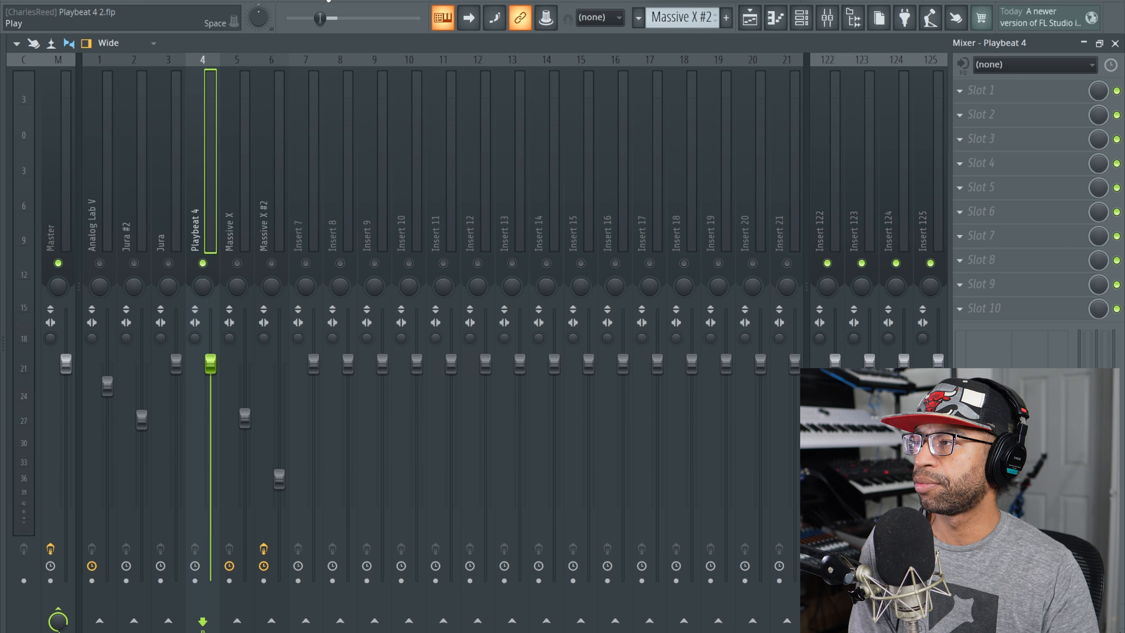
pyautogui.click(329, 1)
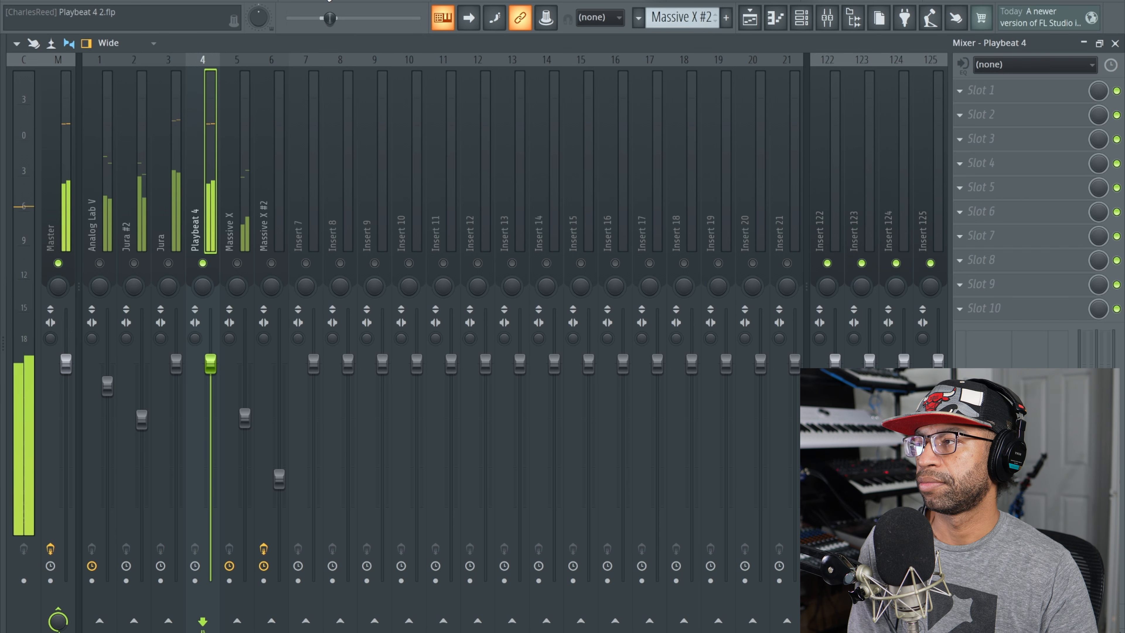
pyautogui.press('space')
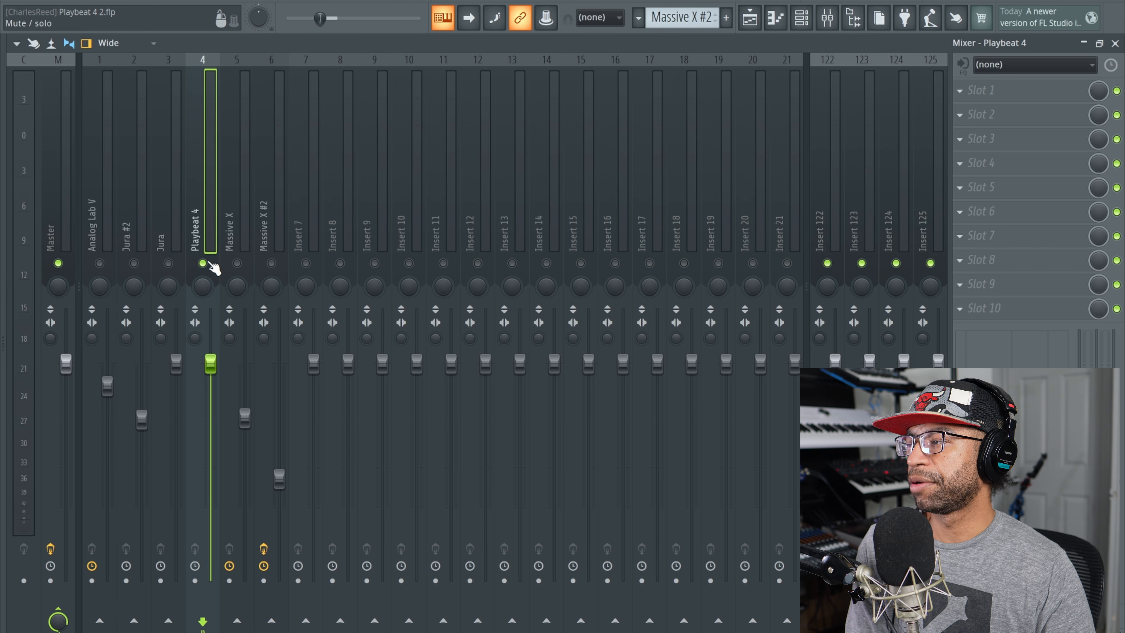
pyautogui.rightClick(208, 264)
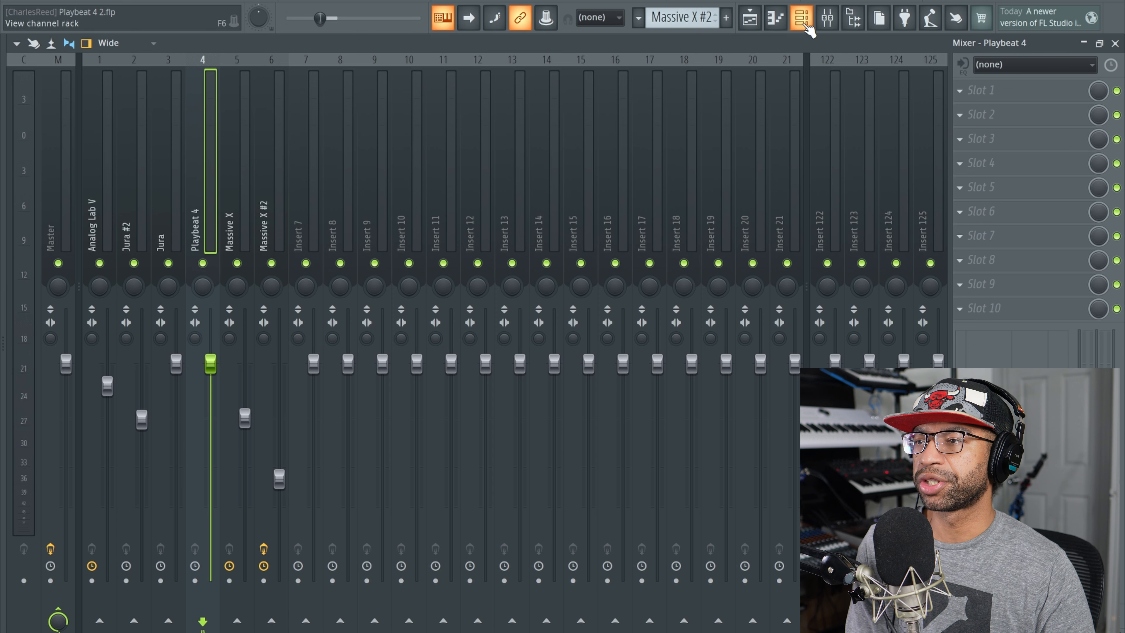
# Step: Reopen the Playbeat 4 instrument from the channel rack and close the rack
pyautogui.click(801, 18)
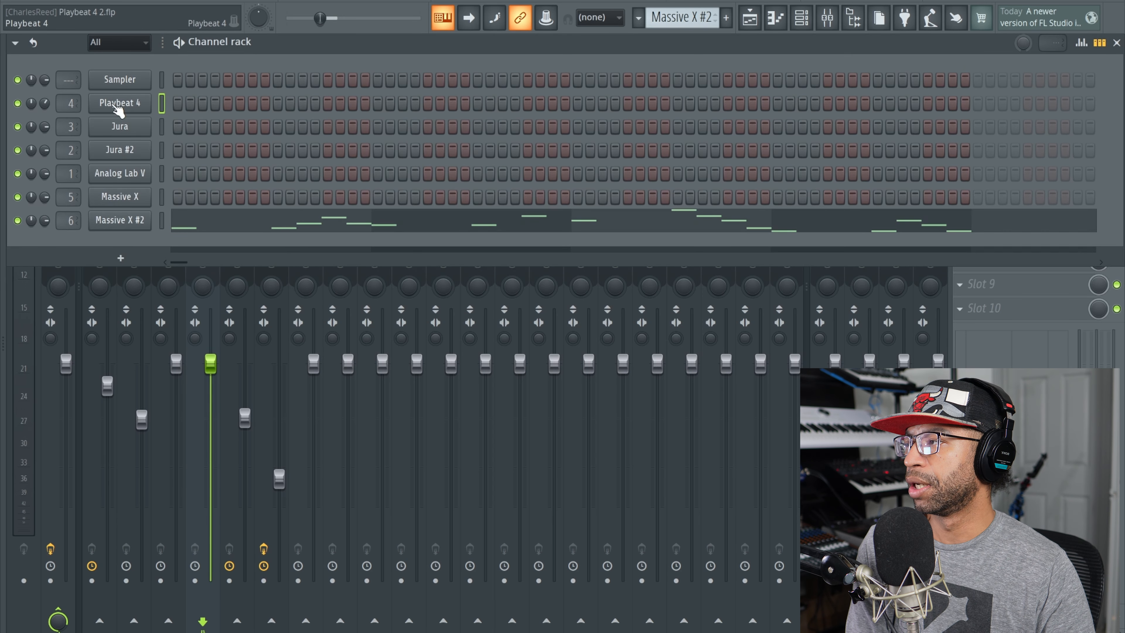
pyautogui.click(118, 107)
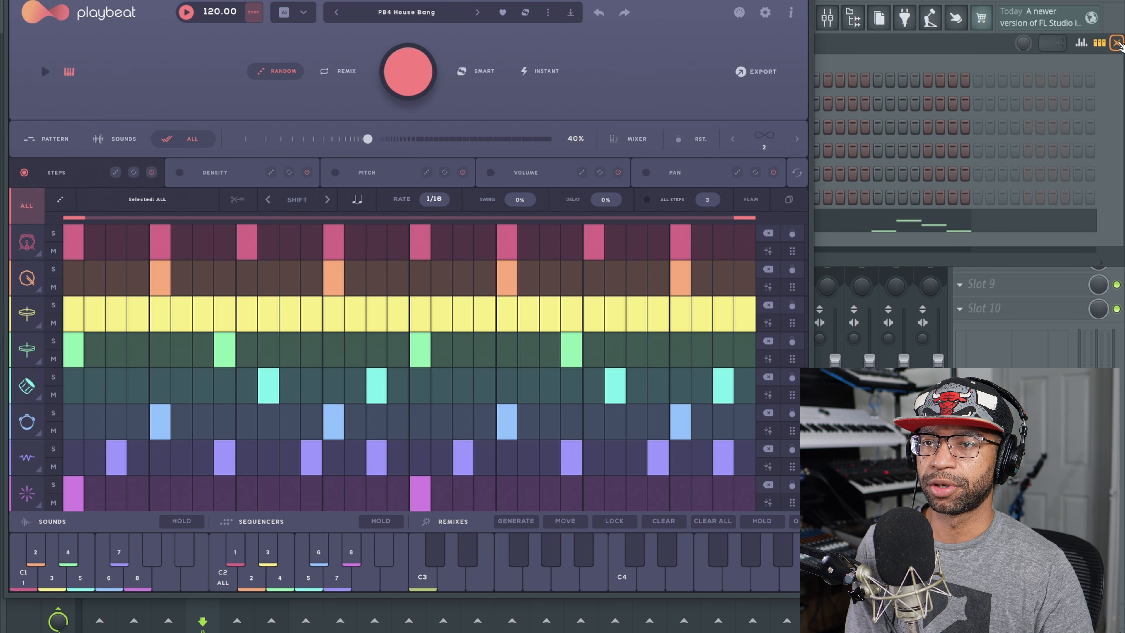
pyautogui.click(1117, 43)
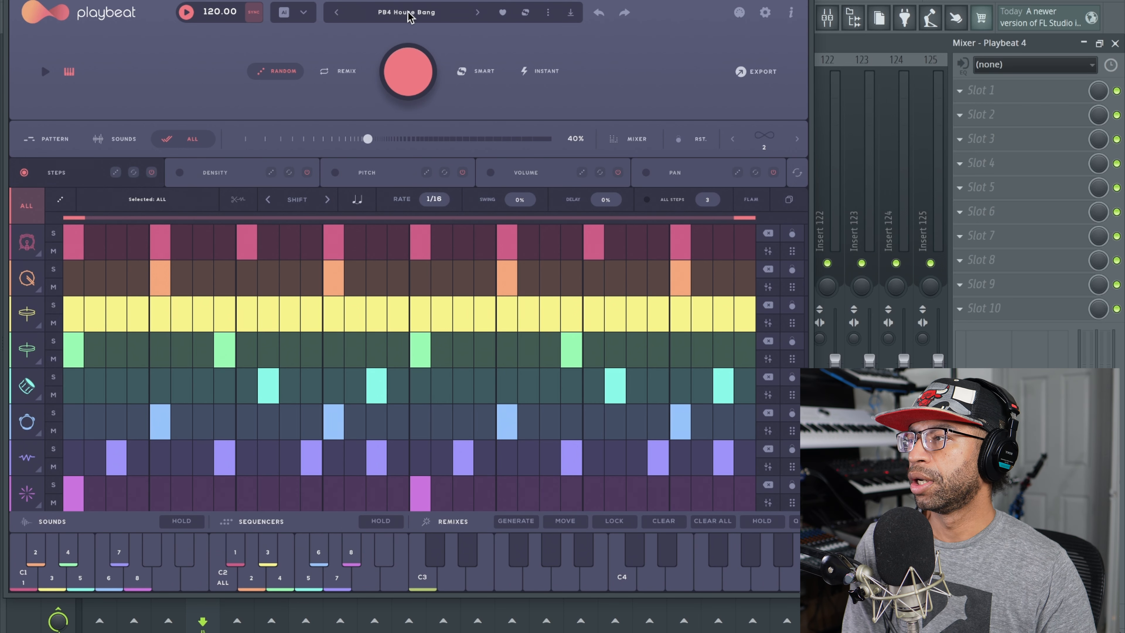
# Step: Advance through the presets past PB4 House Beat, previewing PB4 Hold Me and PB4 Tech-House Flow
pyautogui.click(477, 12)
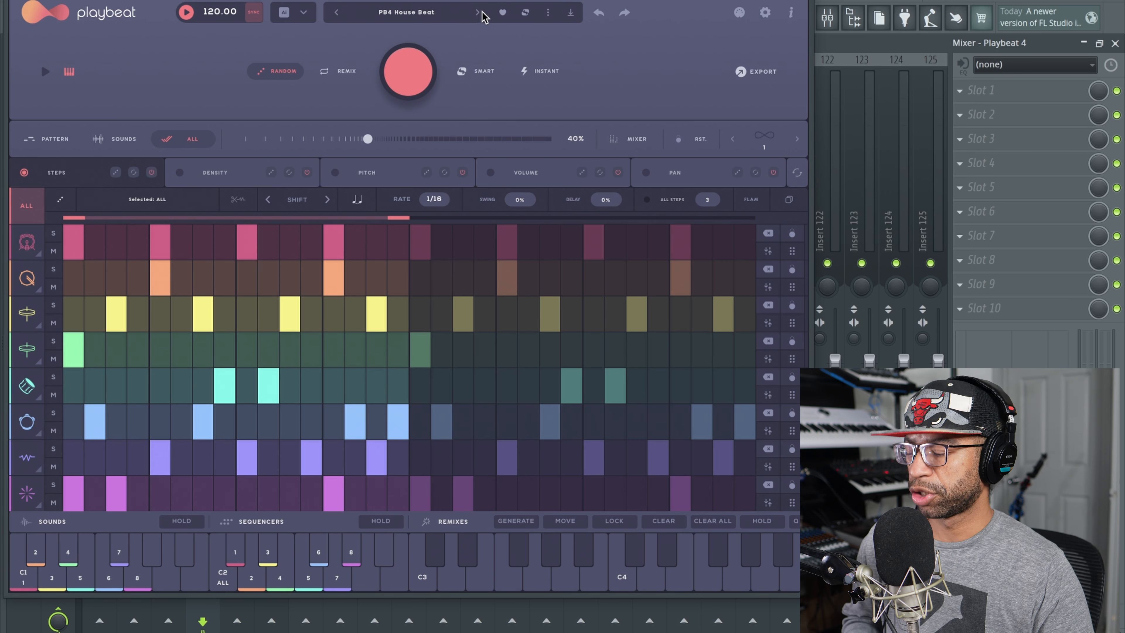
pyautogui.click(481, 14)
pyautogui.press('space')
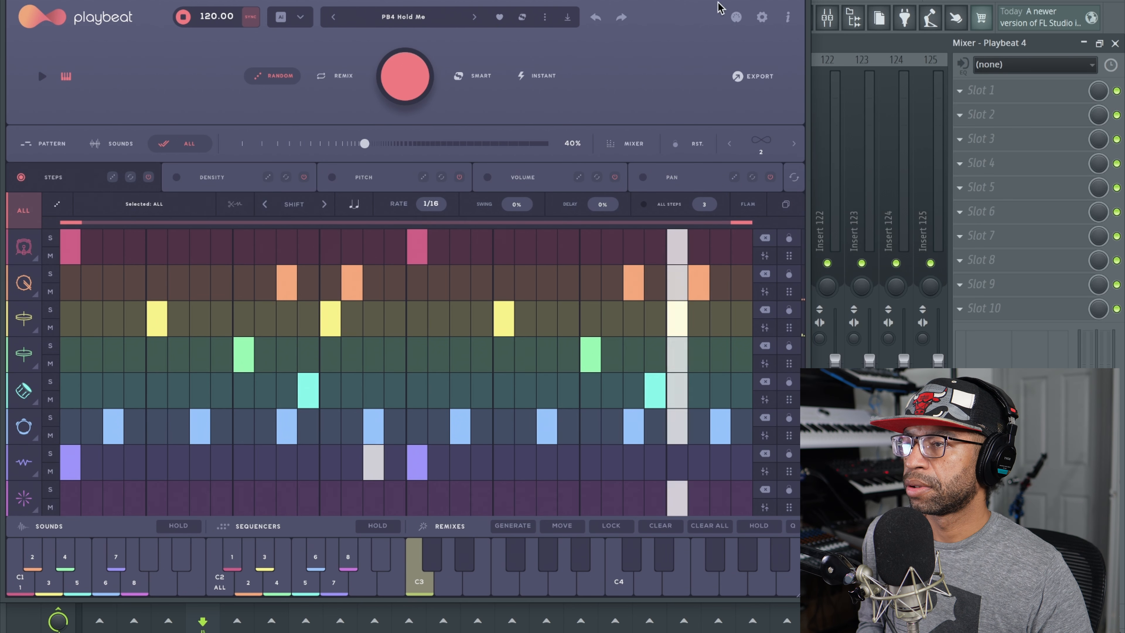
pyautogui.press('space')
pyautogui.click(477, 17)
pyautogui.press('space')
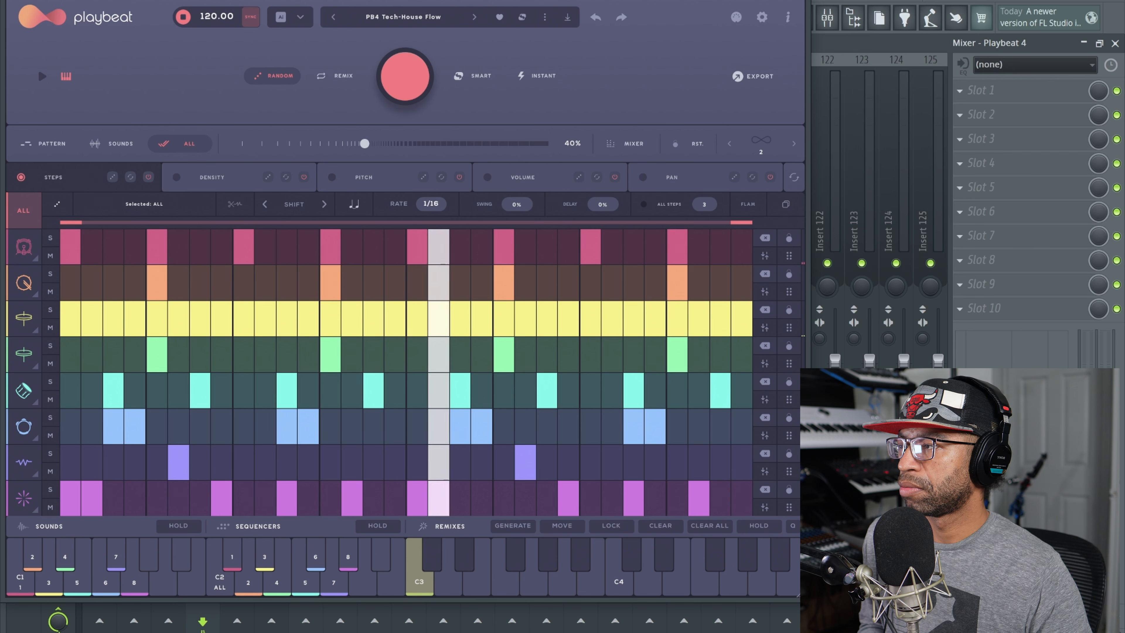
# Step: Preview the presets PB4 Tech-House Groove, PB4 Tech-House Jam and PB4 Tech-House Pulse, and stop playback
pyautogui.click(474, 17)
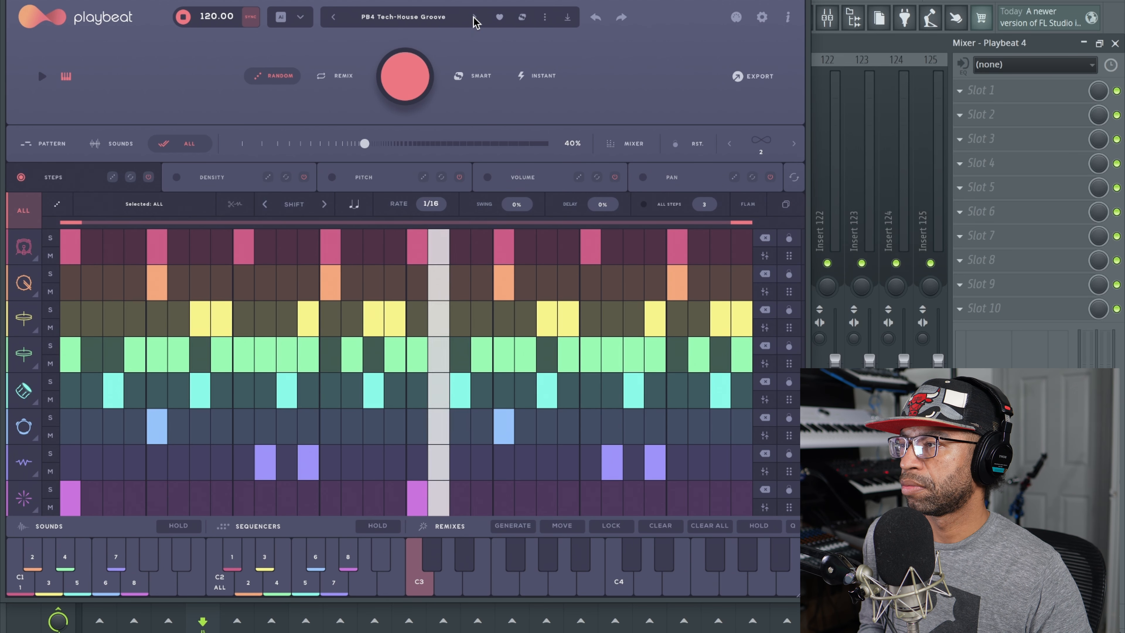
pyautogui.click(474, 18)
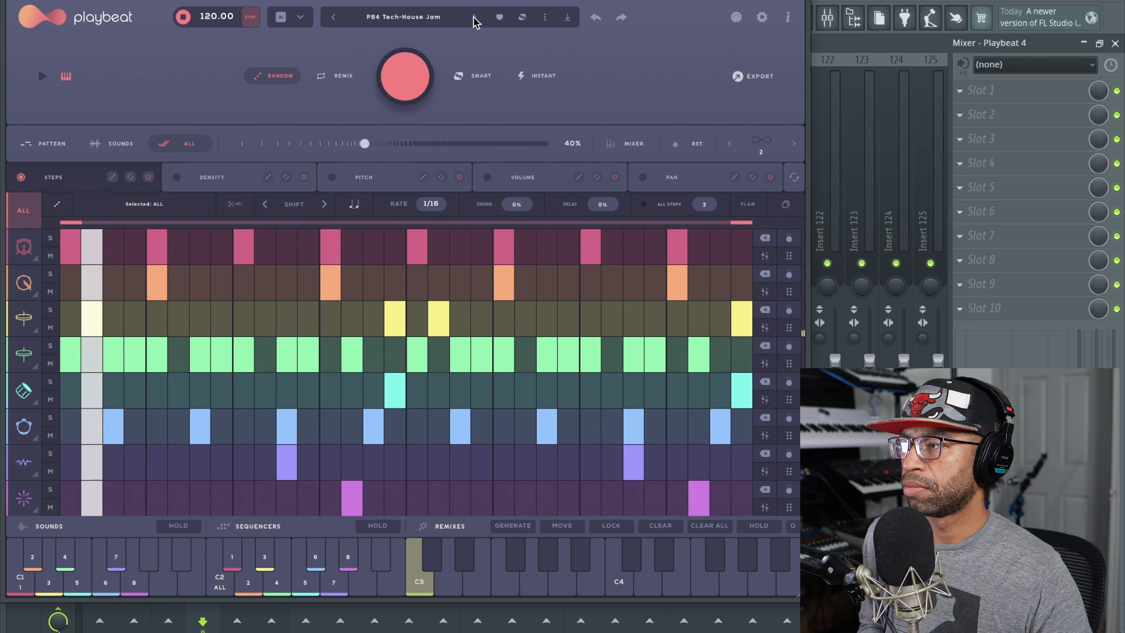
pyautogui.click(474, 18)
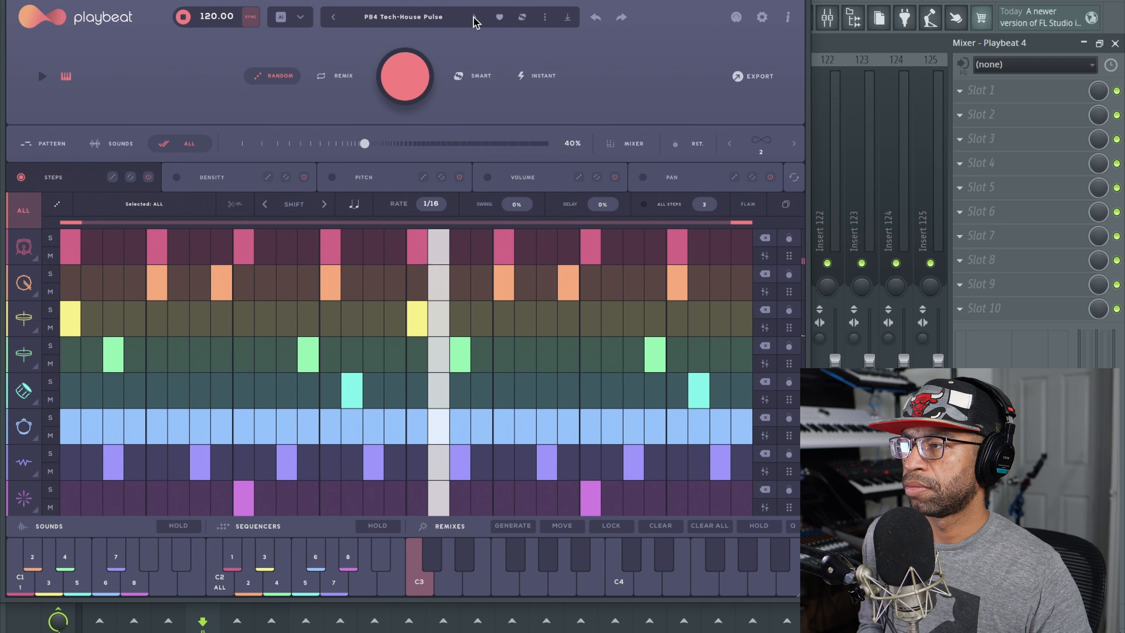
pyautogui.press('space')
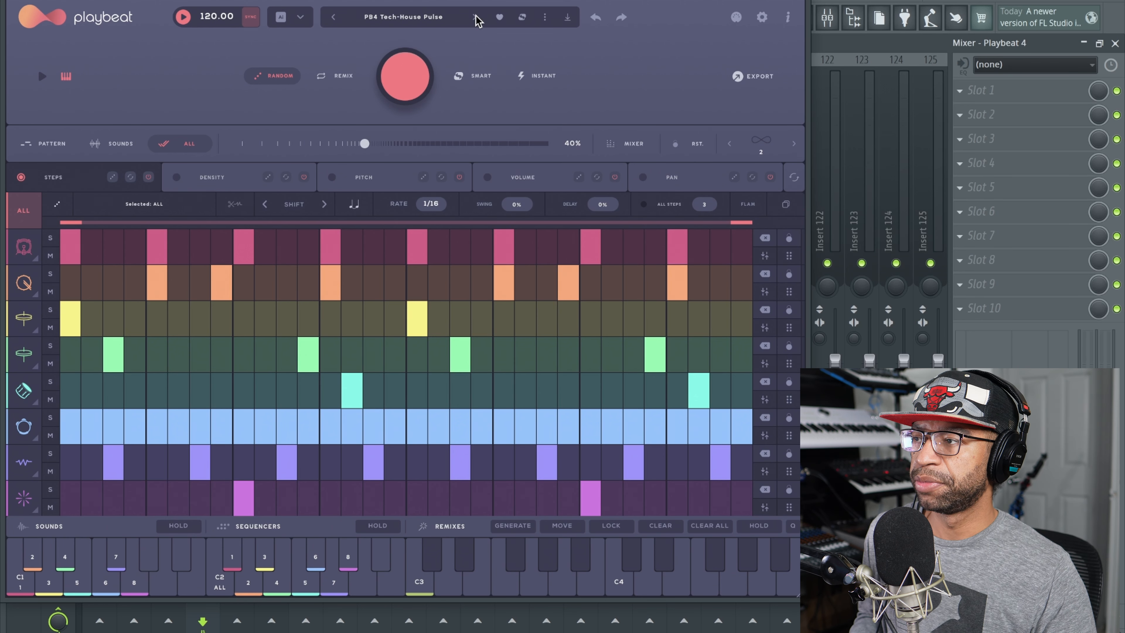
# Step: Preview the presets PB4 Tech-House Roll, PB4 Tech-House Rush, PB4 Tech-House Shift and PB4 Tech-House Slam, and stop playback
pyautogui.click(475, 18)
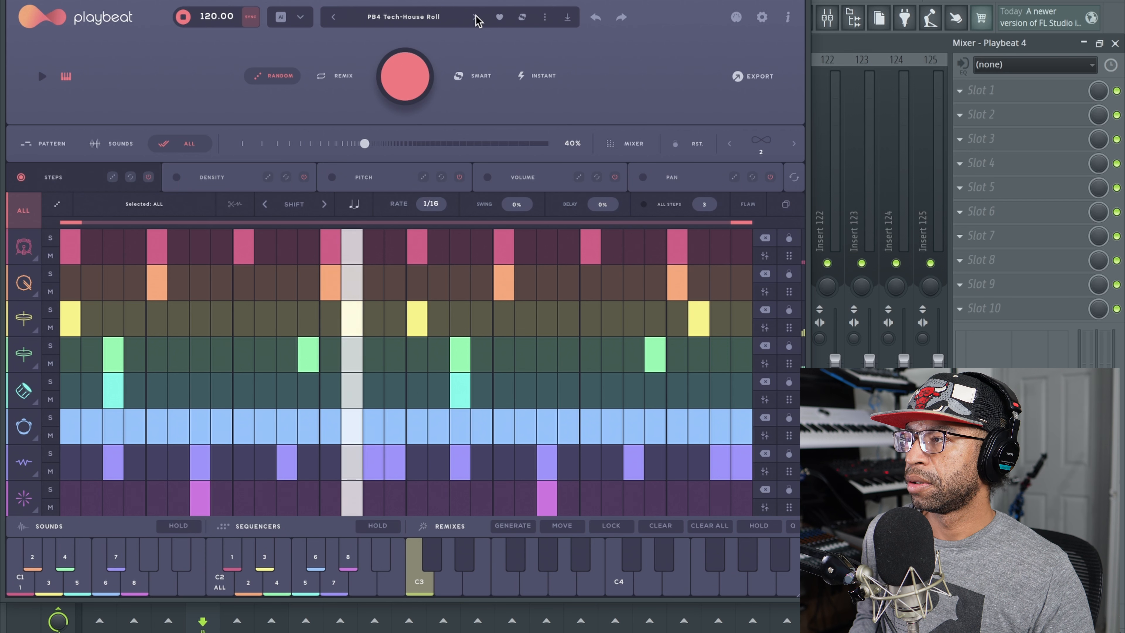
pyautogui.click(475, 18)
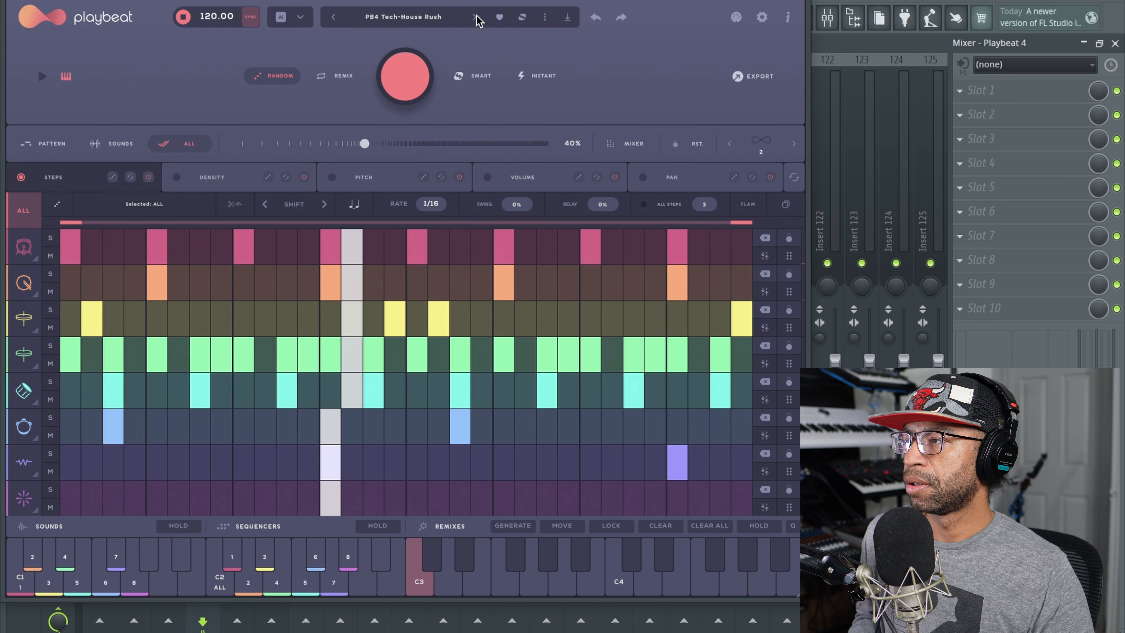
pyautogui.click(475, 17)
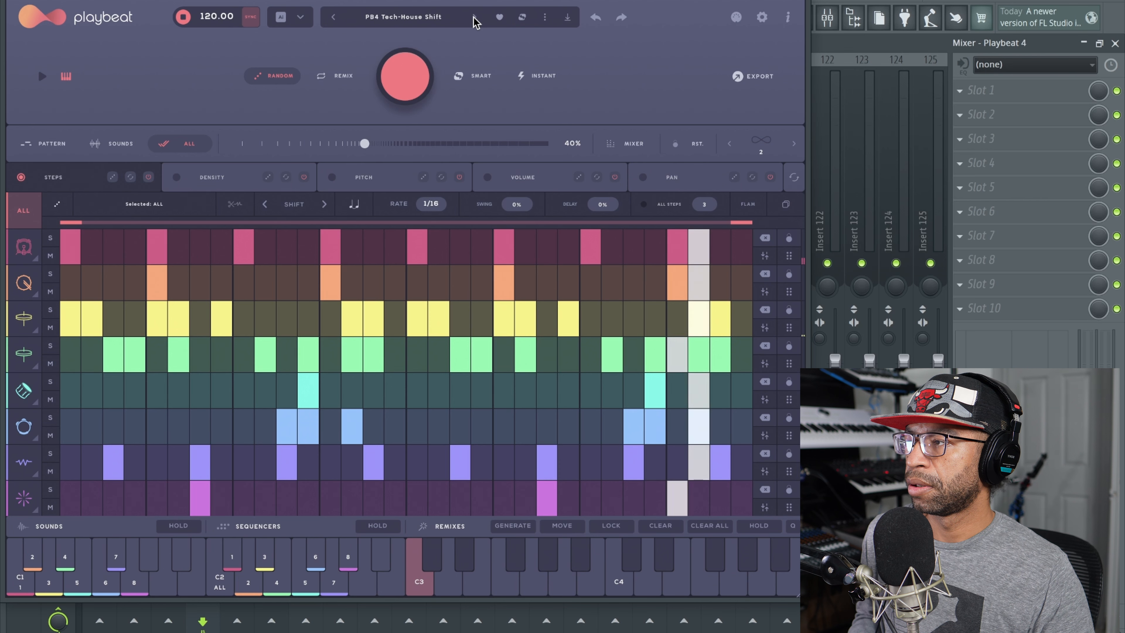
pyautogui.click(474, 19)
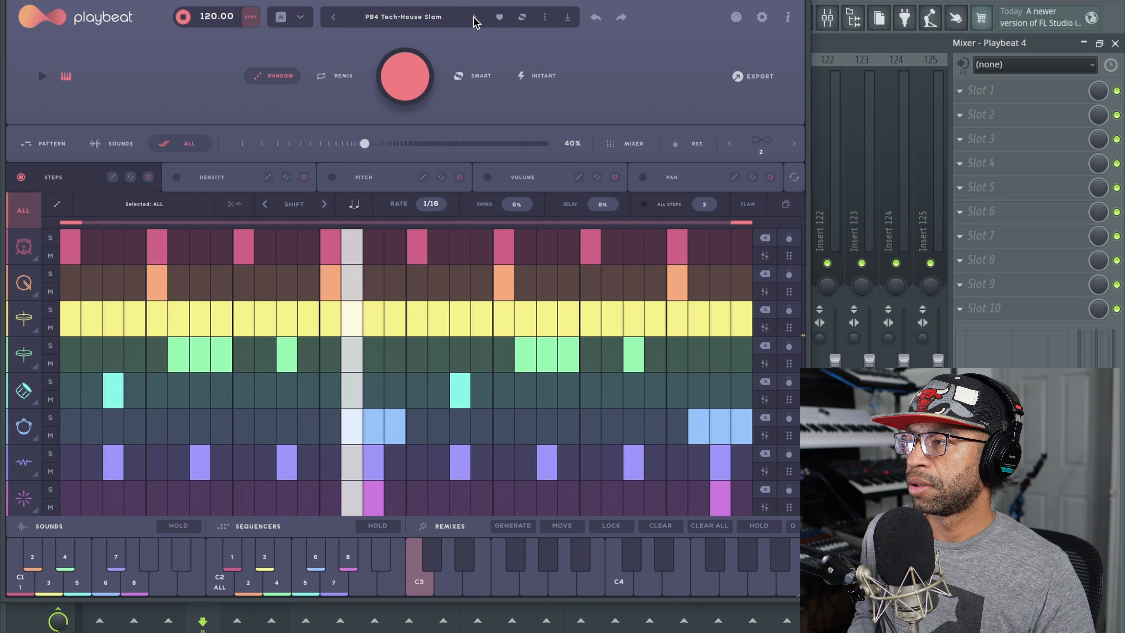
pyautogui.press('space')
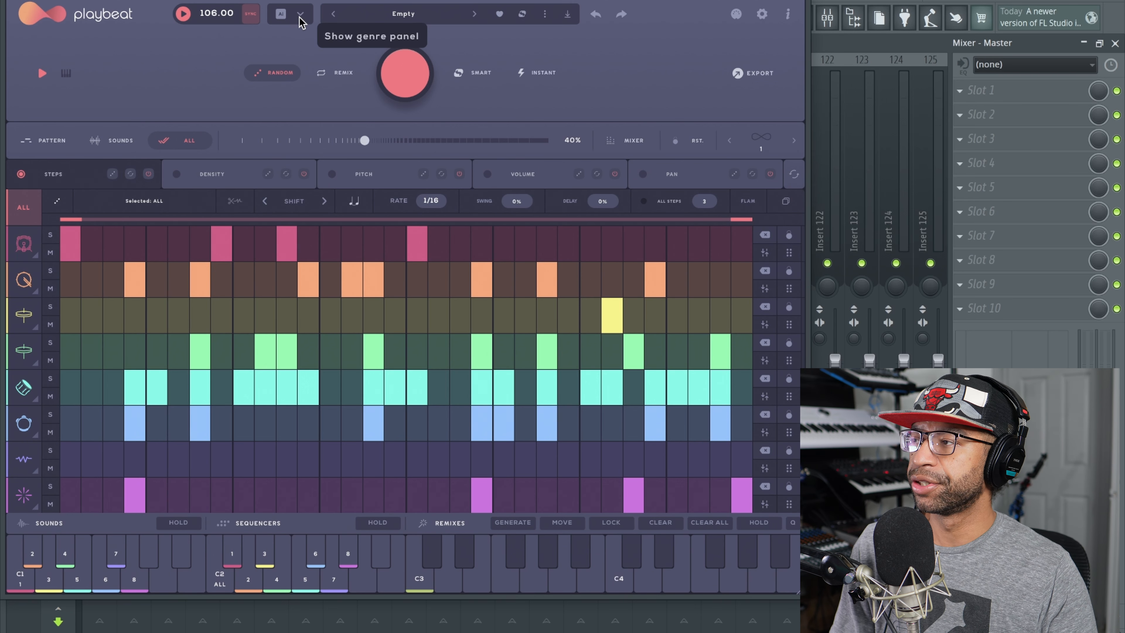
# Step: Enable AI generation and look through the available genre styles, leaving them unselected
pyautogui.click(282, 16)
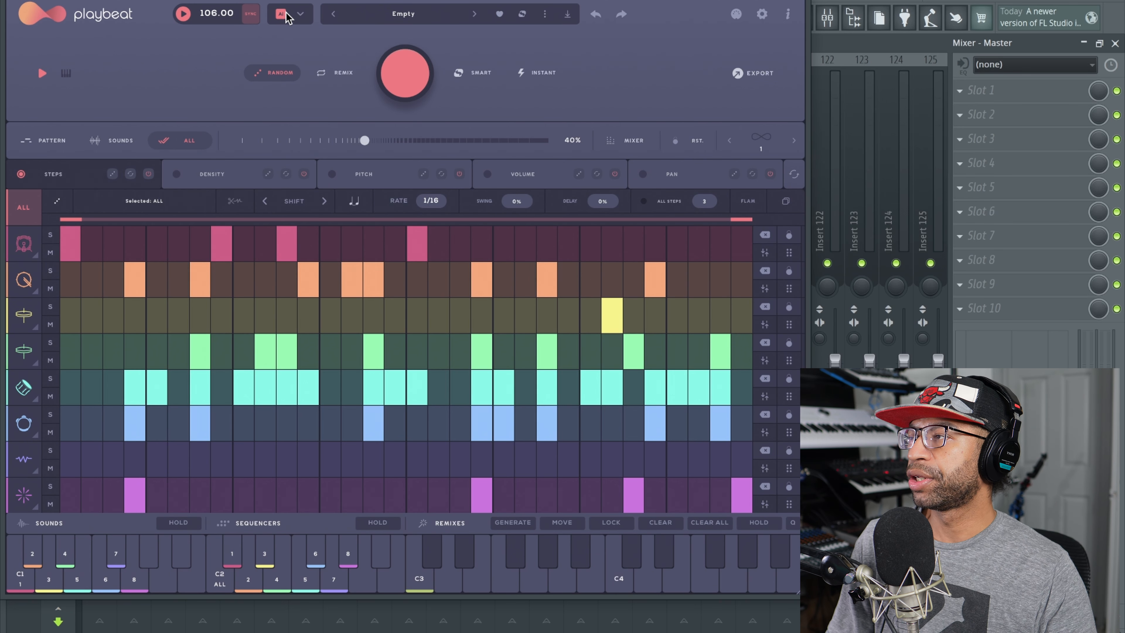
pyautogui.click(301, 20)
pyautogui.scroll(-3, 510, 265)
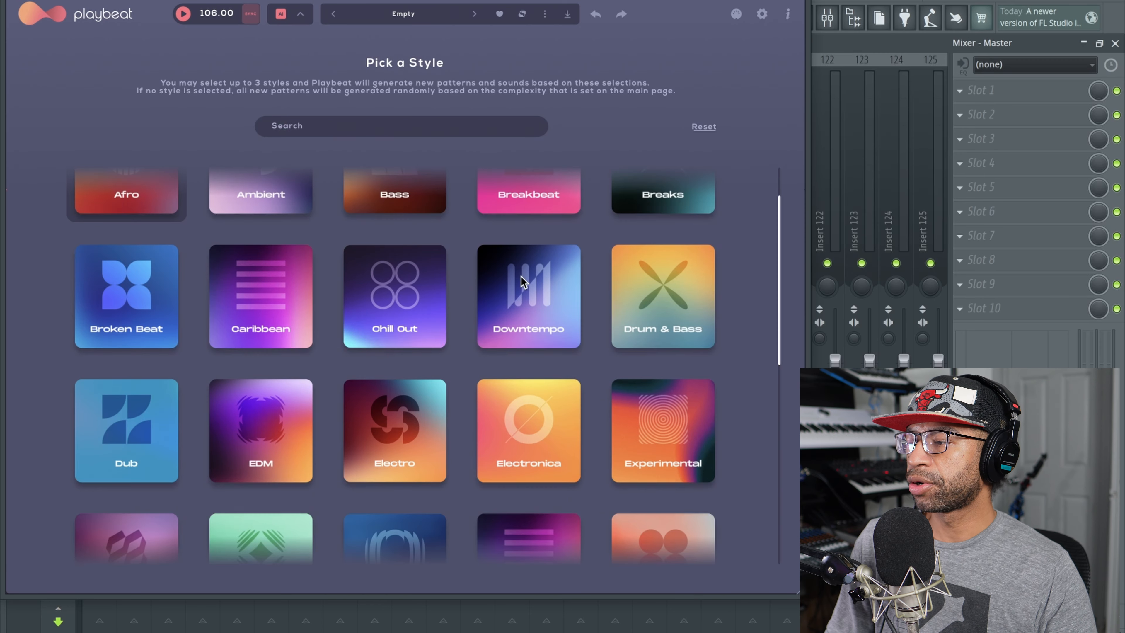
pyautogui.scroll(-2, 523, 282)
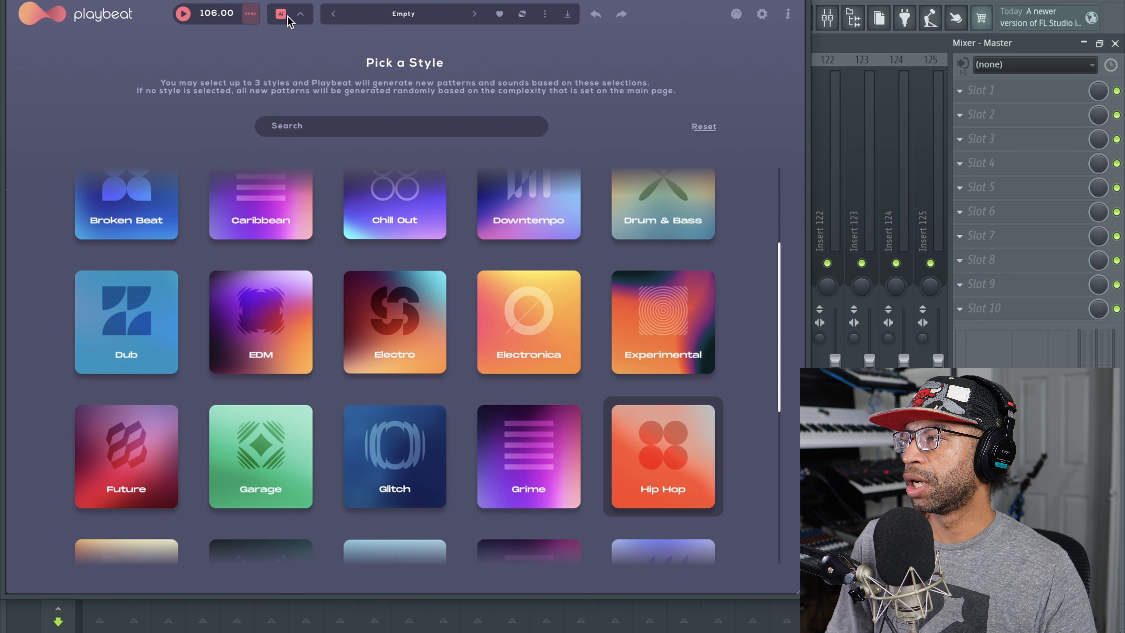
pyautogui.click(300, 14)
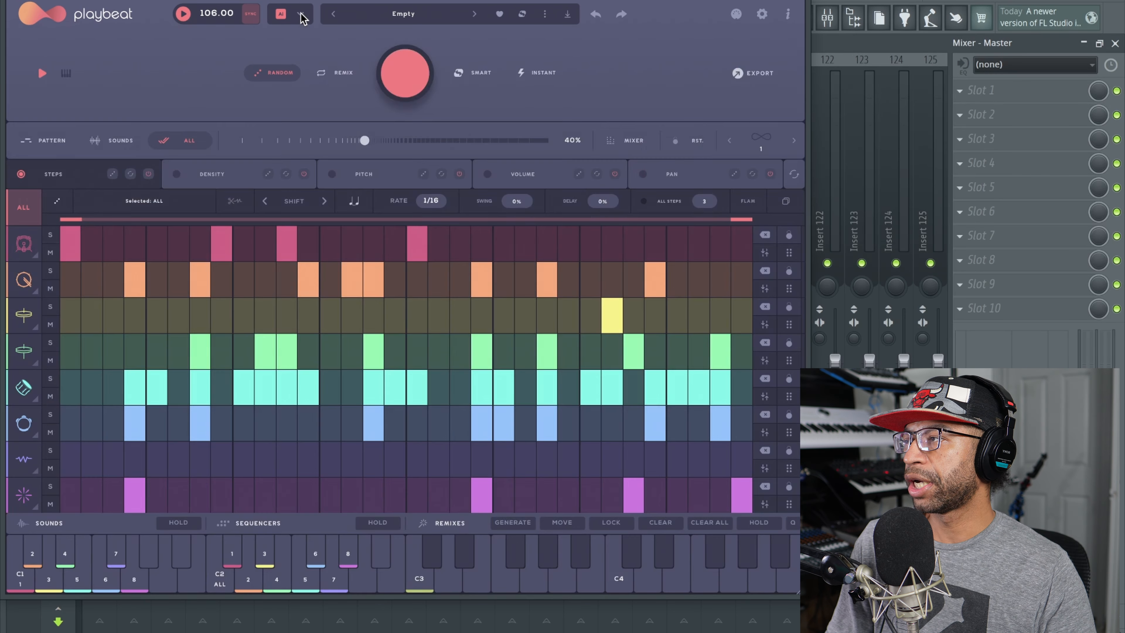
# Step: Randomize the steps of all tracks repeatedly with AI generation on, listening to the generated patterns
pyautogui.click(414, 82)
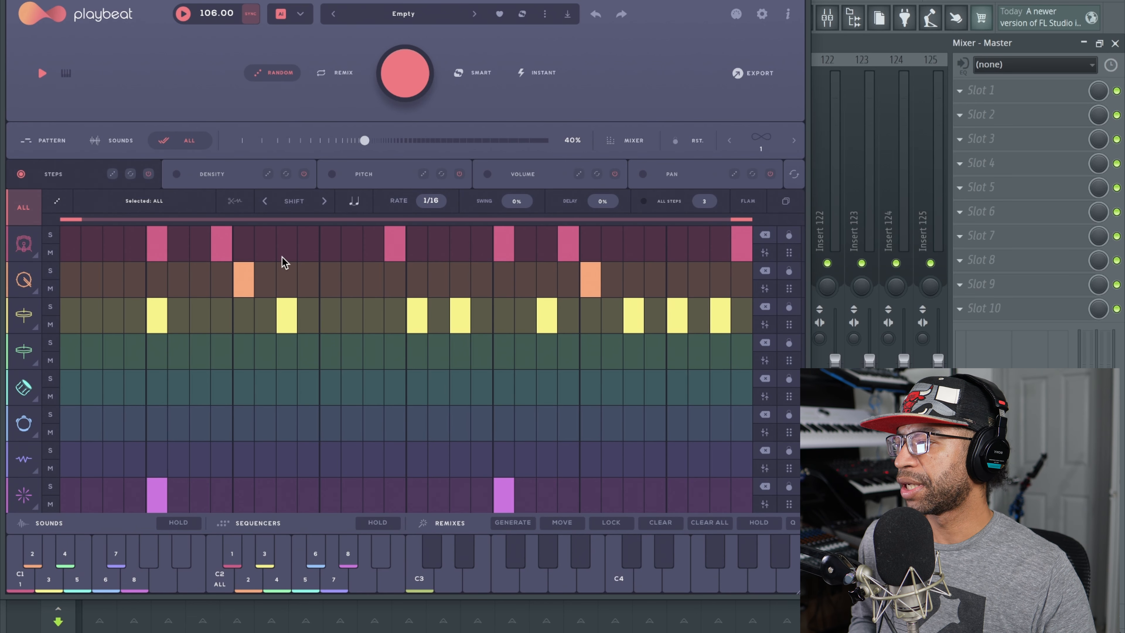
pyautogui.click(401, 75)
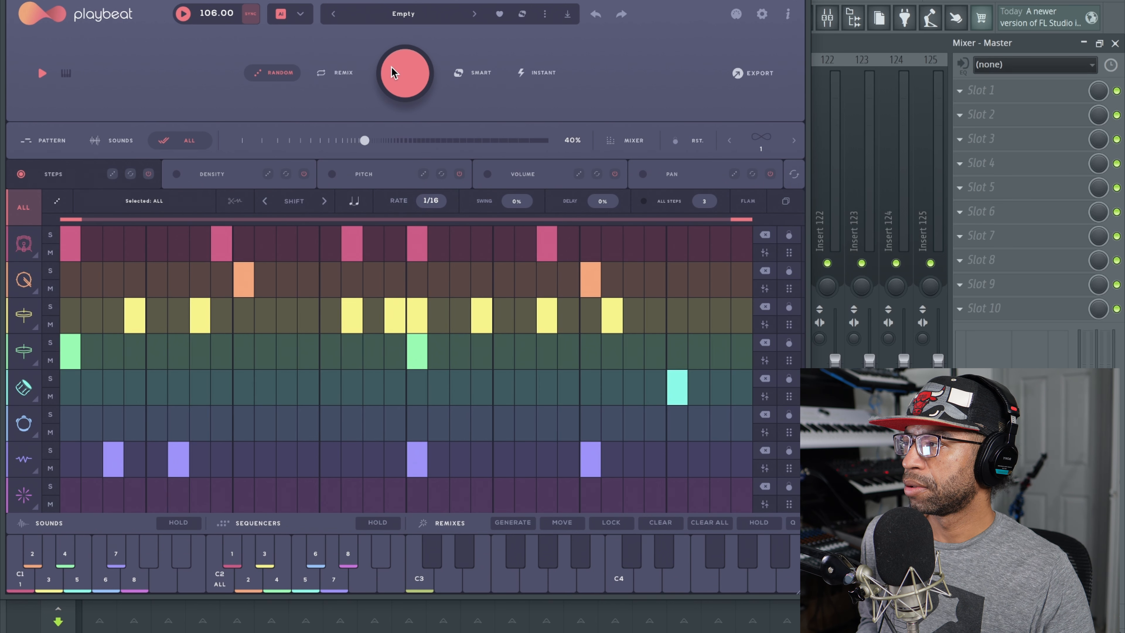
pyautogui.click(391, 69)
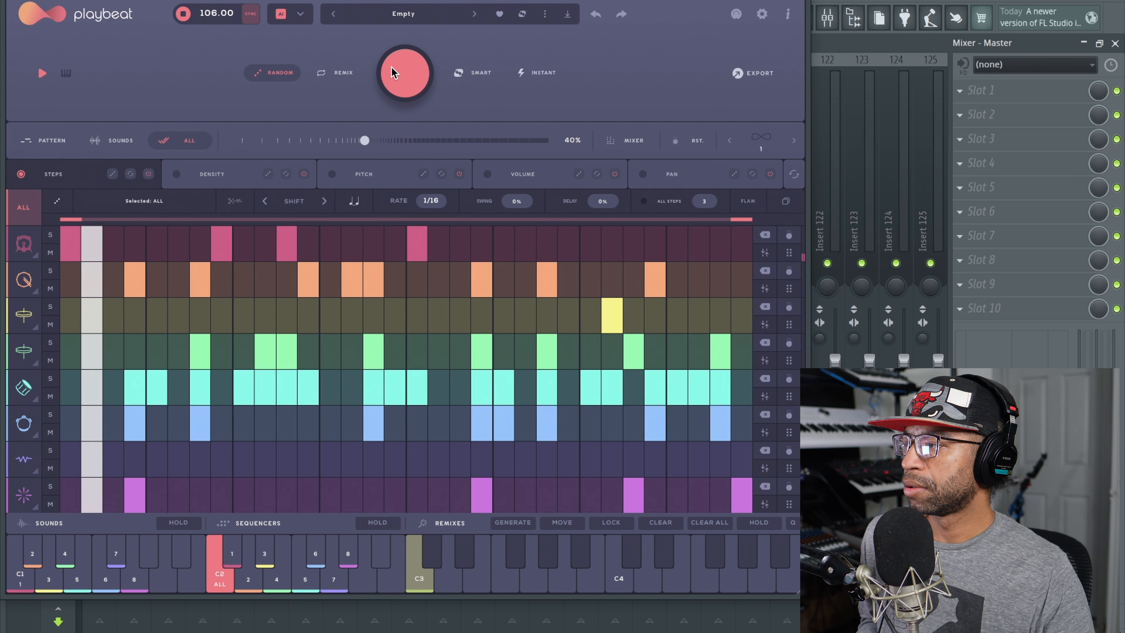
pyautogui.click(393, 67)
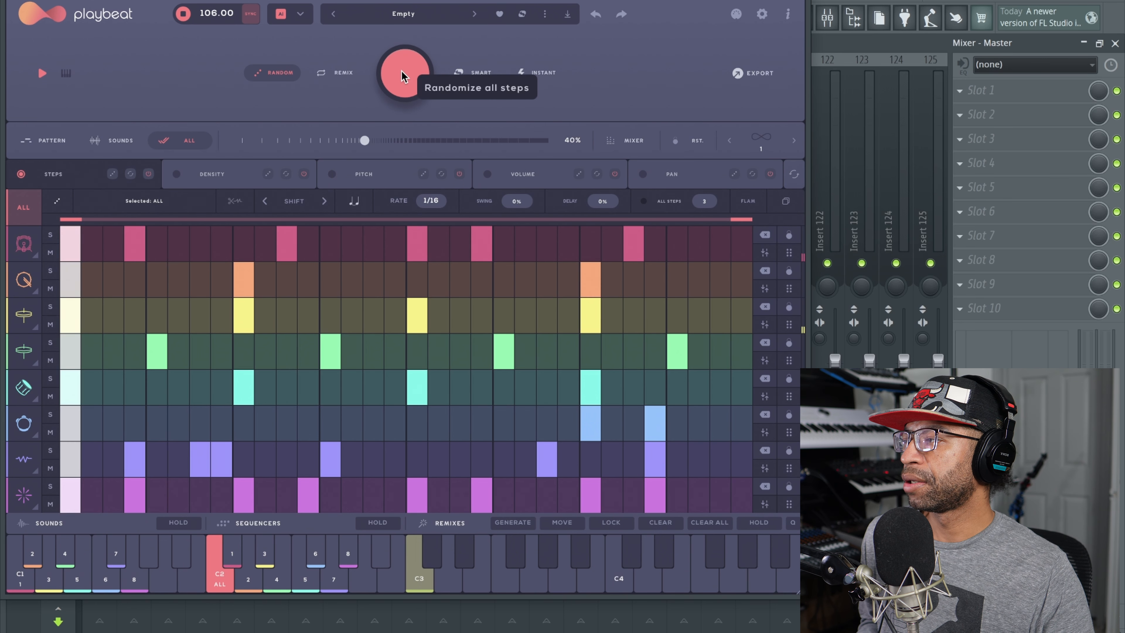
pyautogui.click(401, 73)
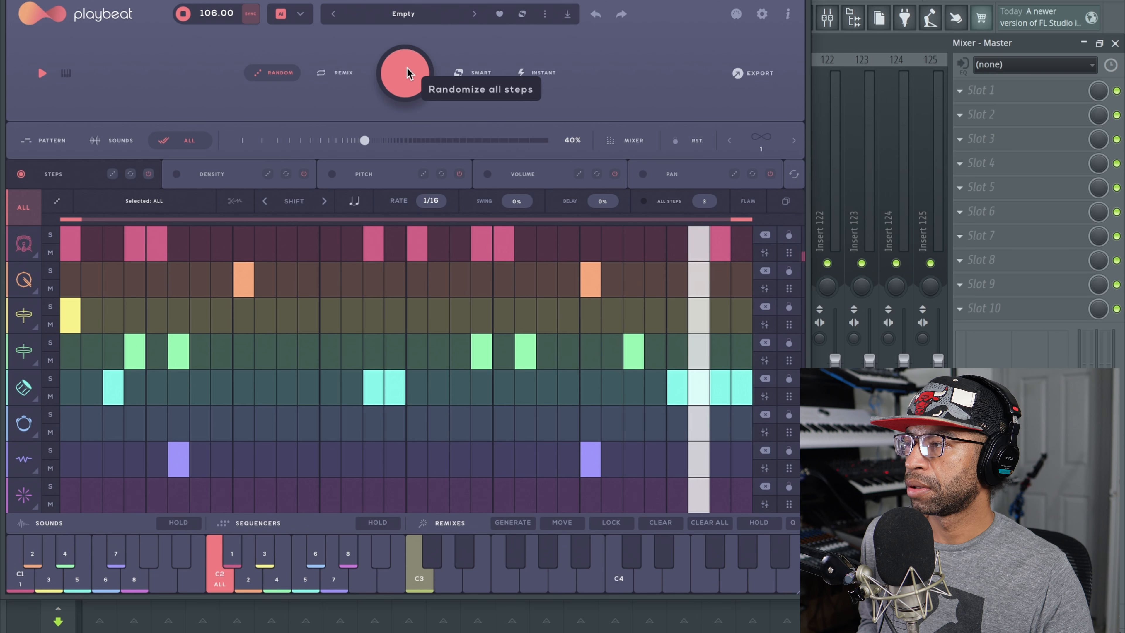
pyautogui.click(405, 74)
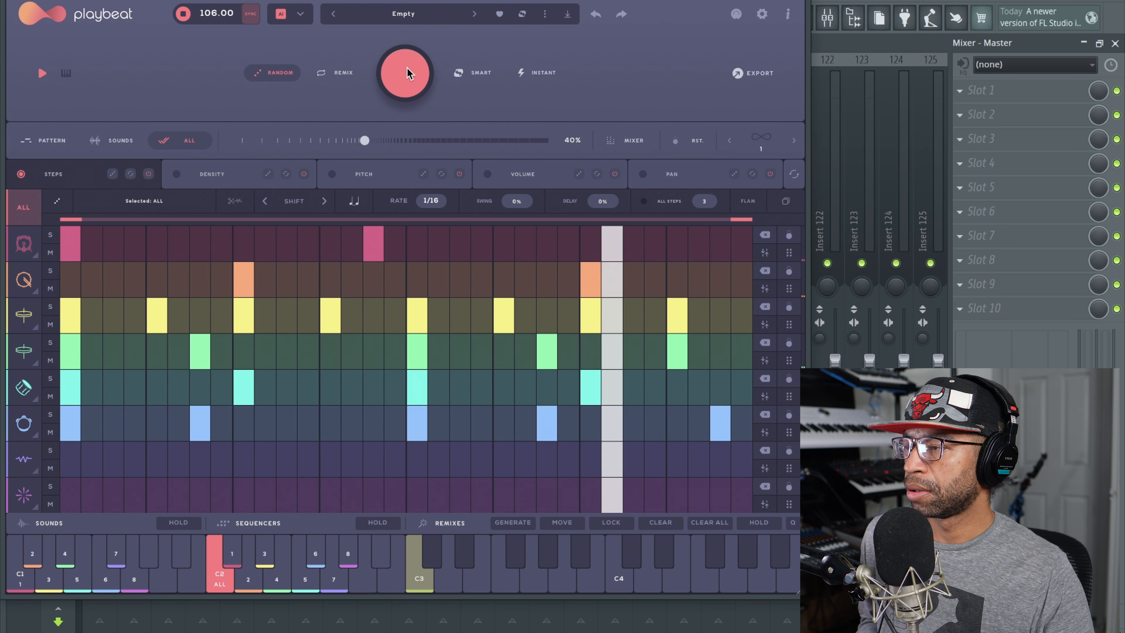
pyautogui.click(405, 74)
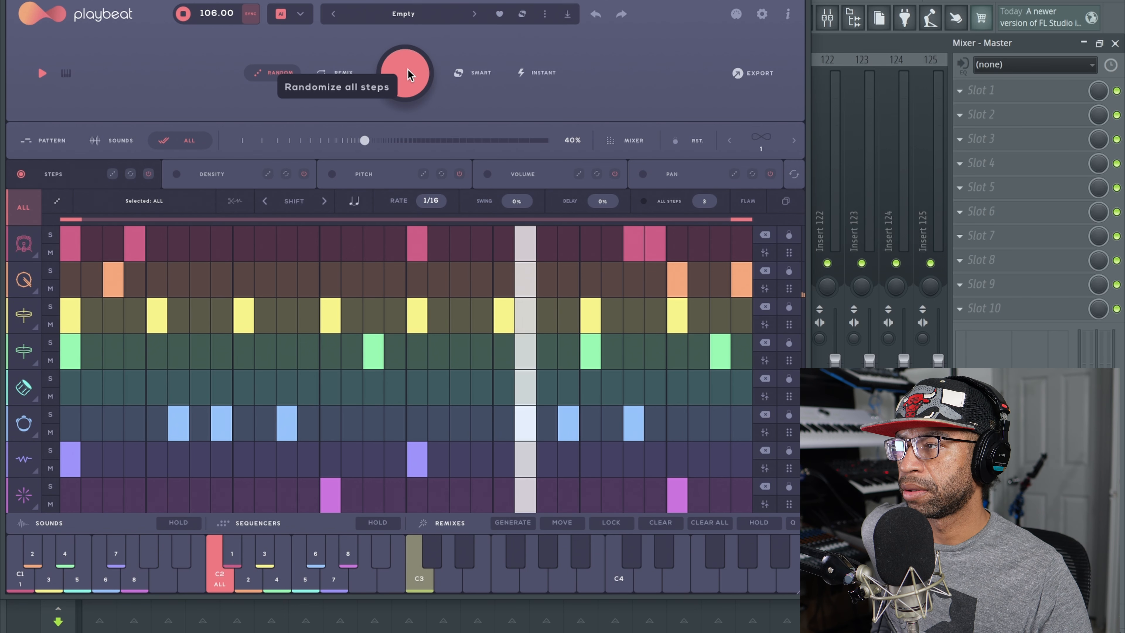
pyautogui.click(408, 71)
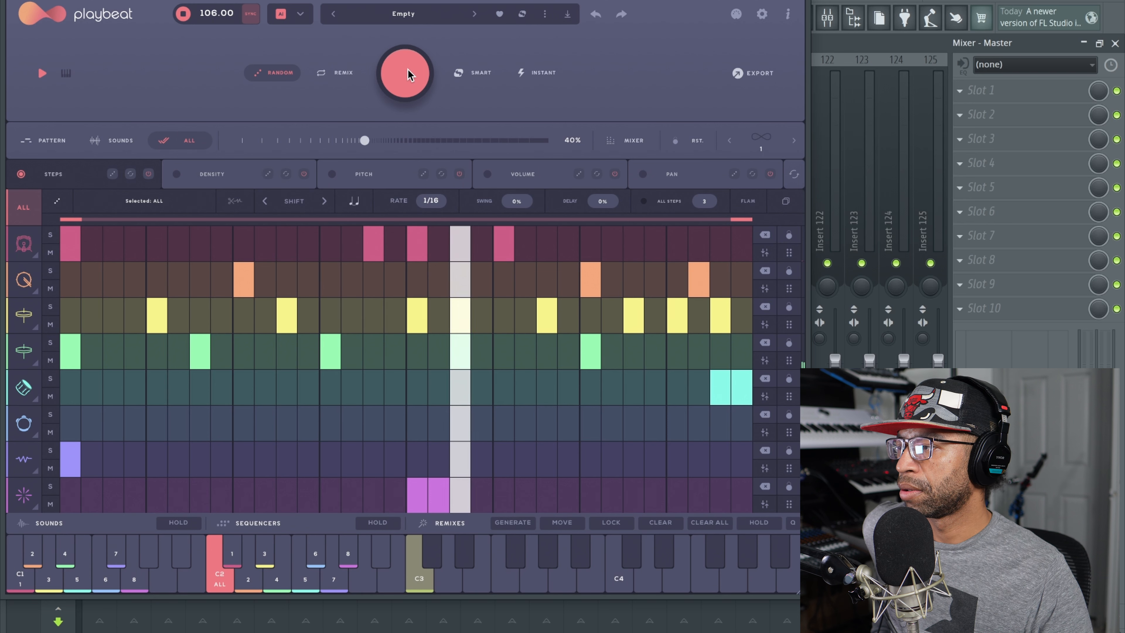
pyautogui.click(408, 74)
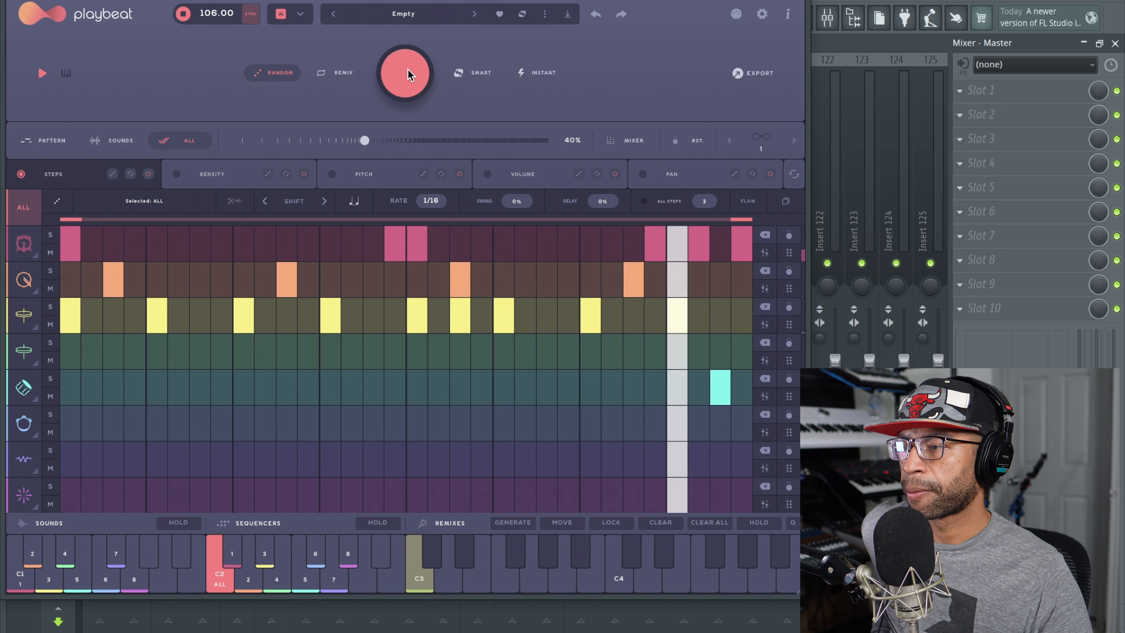
pyautogui.click(407, 74)
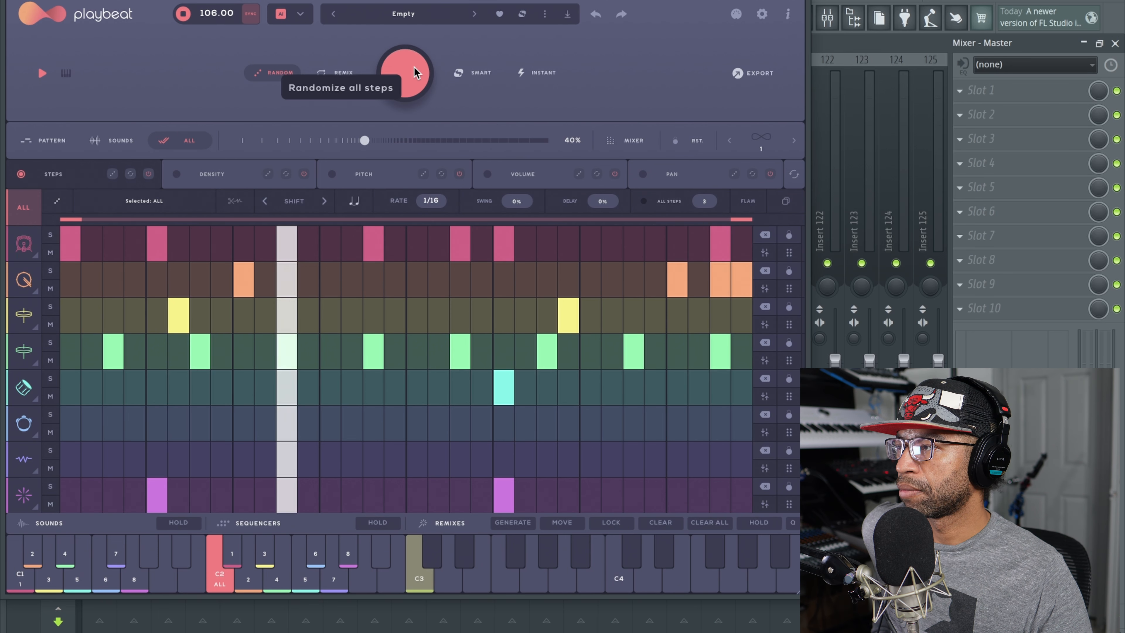
# Step: Randomize all steps once more, listen to the generated pattern and stop playback
pyautogui.click(414, 73)
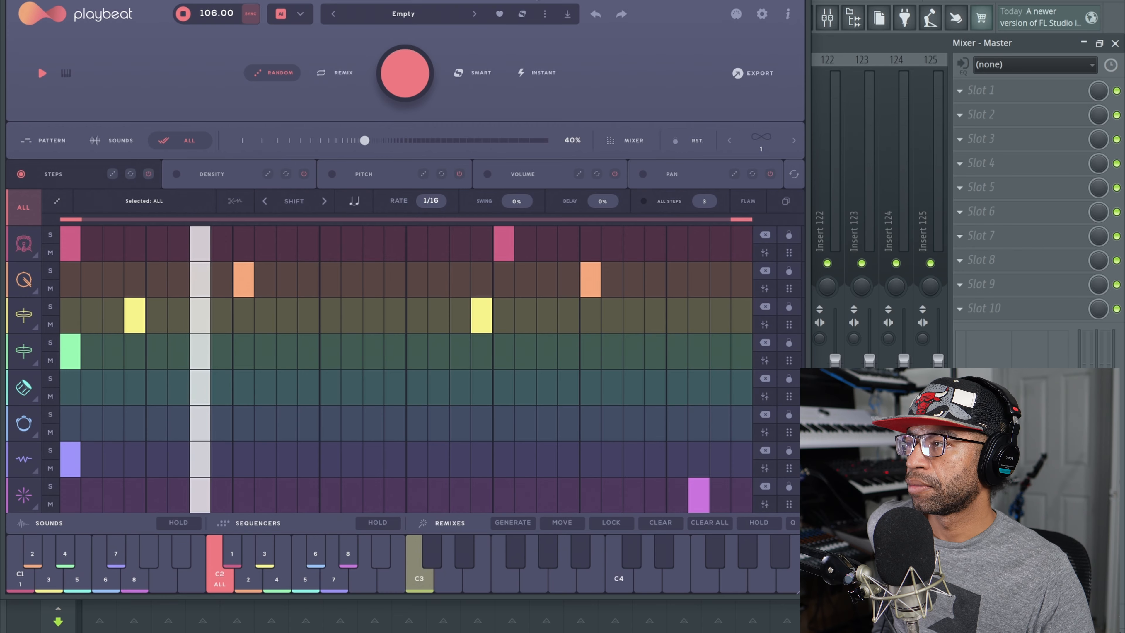
pyautogui.moveTo(538, 0); pyautogui.dragTo(541, 53)
pyautogui.click(374, 1)
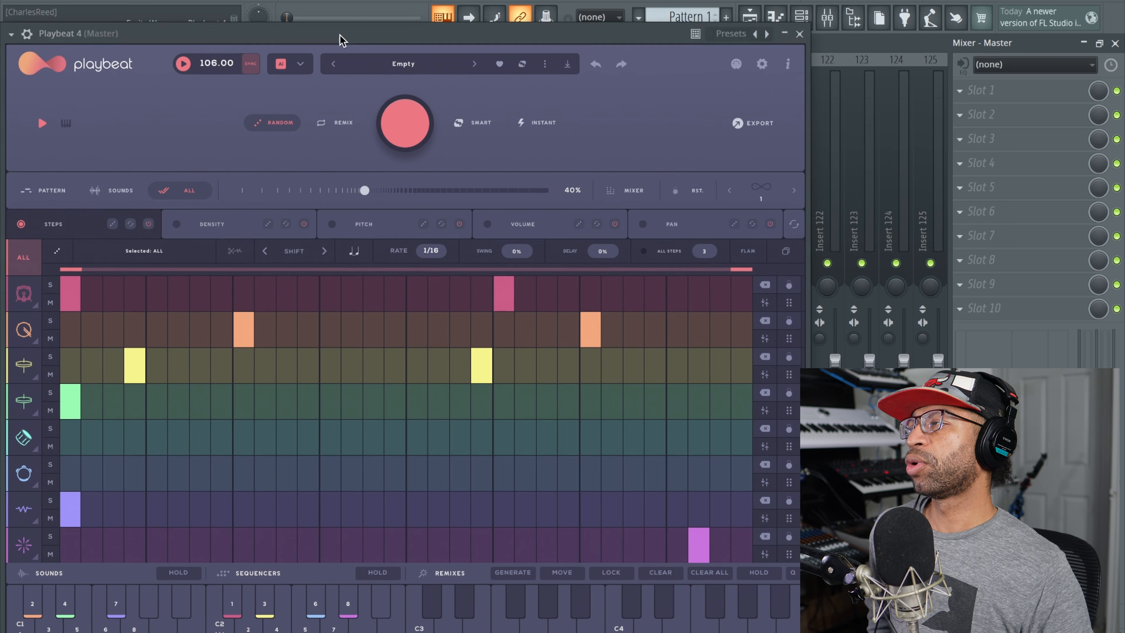
pyautogui.moveTo(339, 38); pyautogui.dragTo(340, 0)
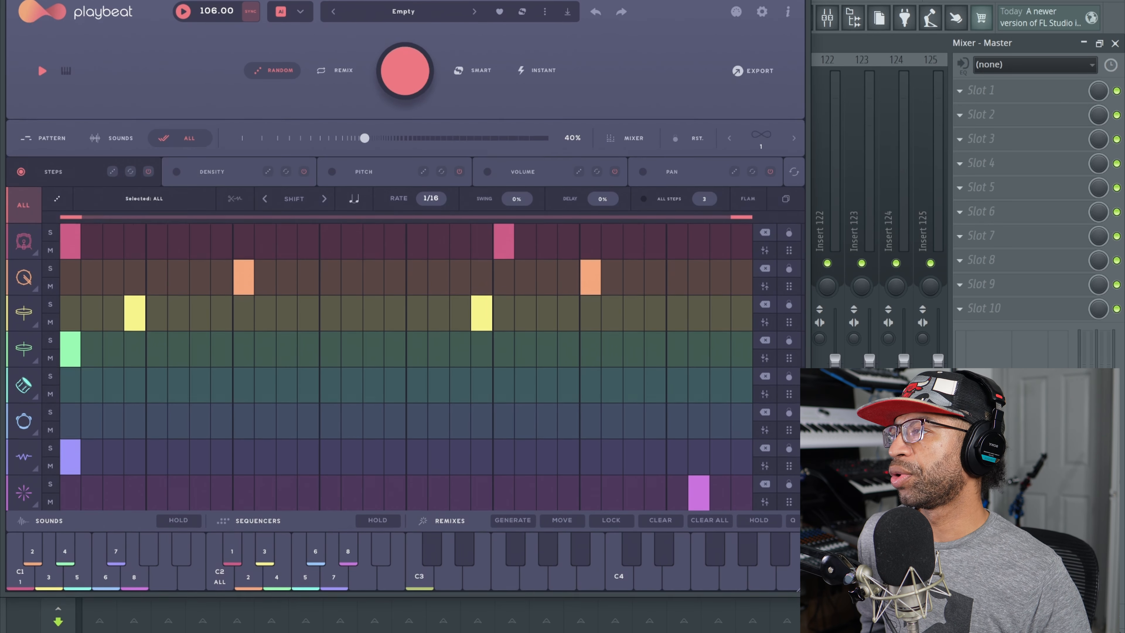
# Step: Replace the Hip Hop style with Latin in the AI generation styles and return to the step sequencer
pyautogui.click(303, 14)
pyautogui.scroll(-2, 483, 279)
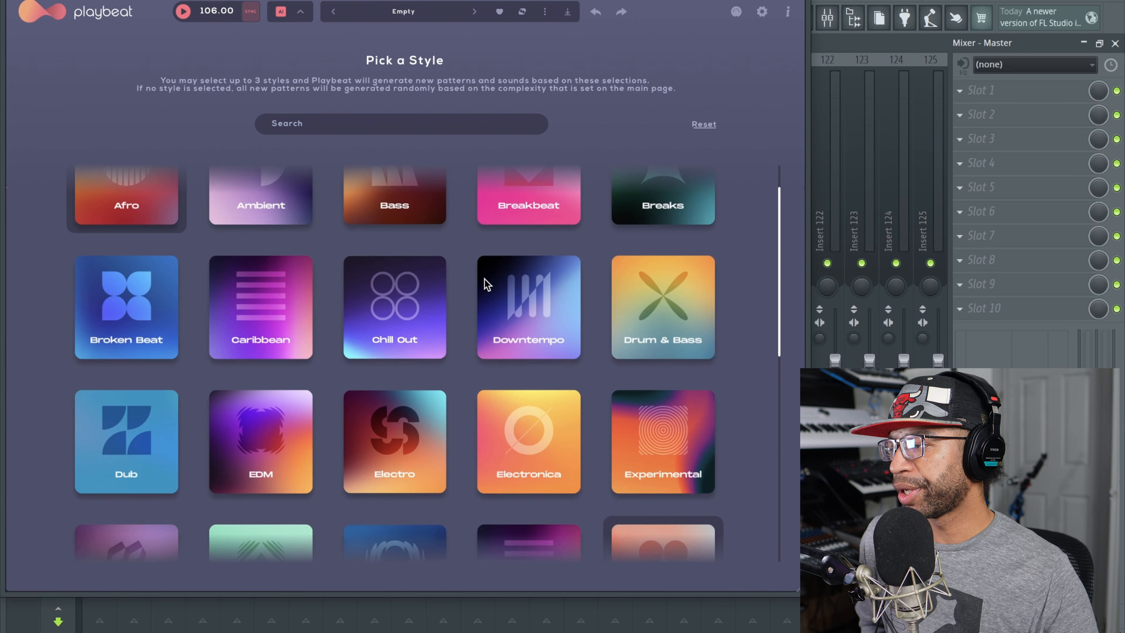
pyautogui.scroll(-6, 484, 279)
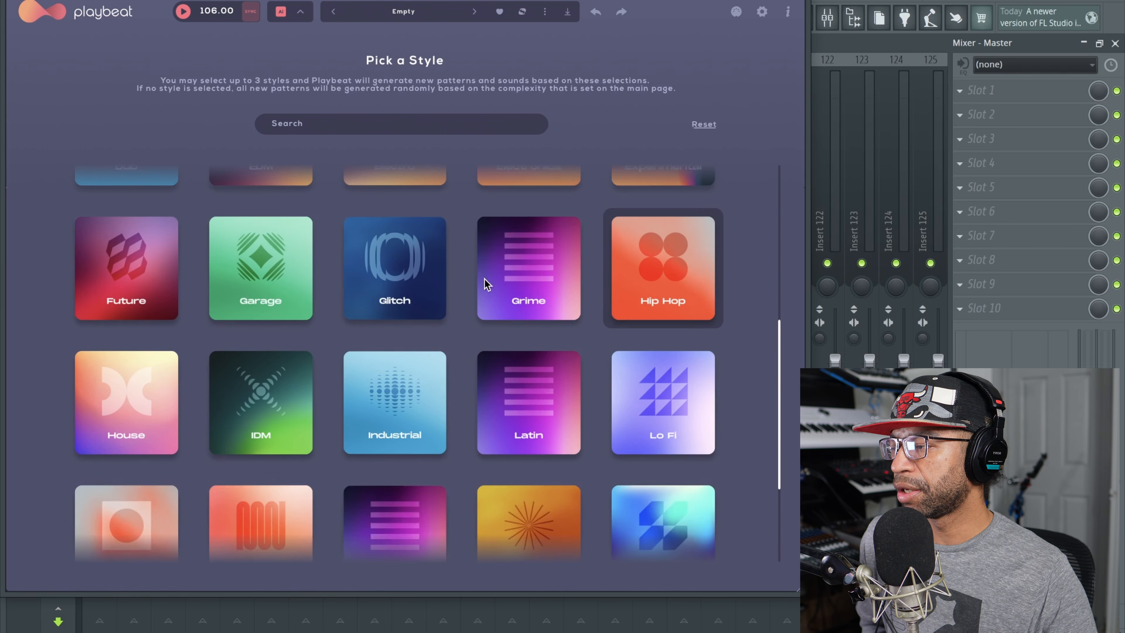
pyautogui.scroll(-2, 484, 281)
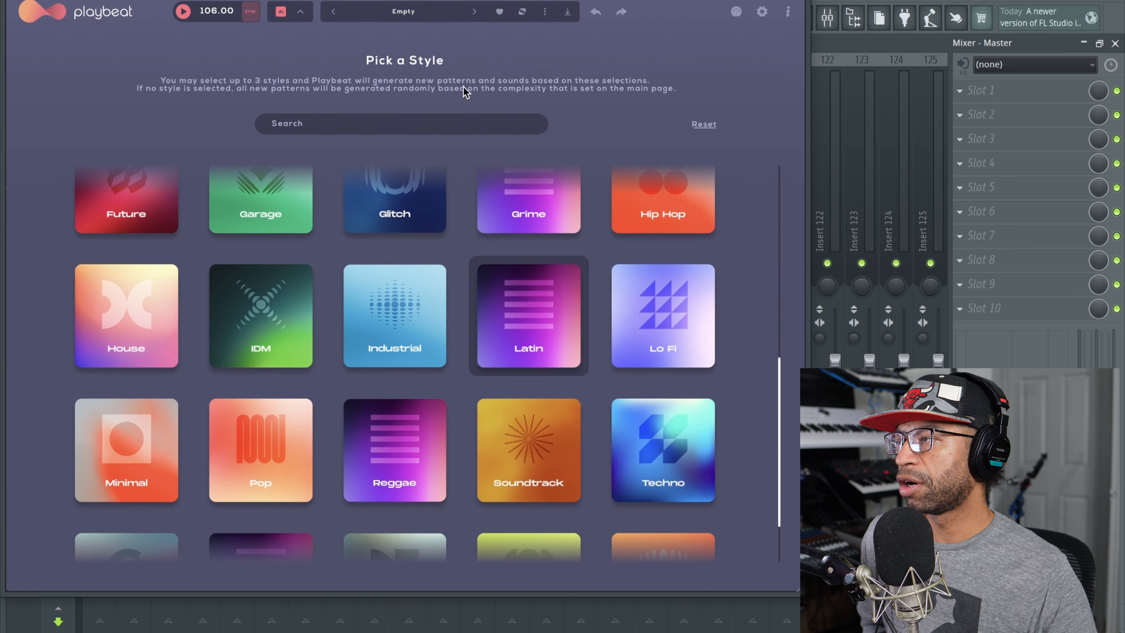
pyautogui.click(301, 13)
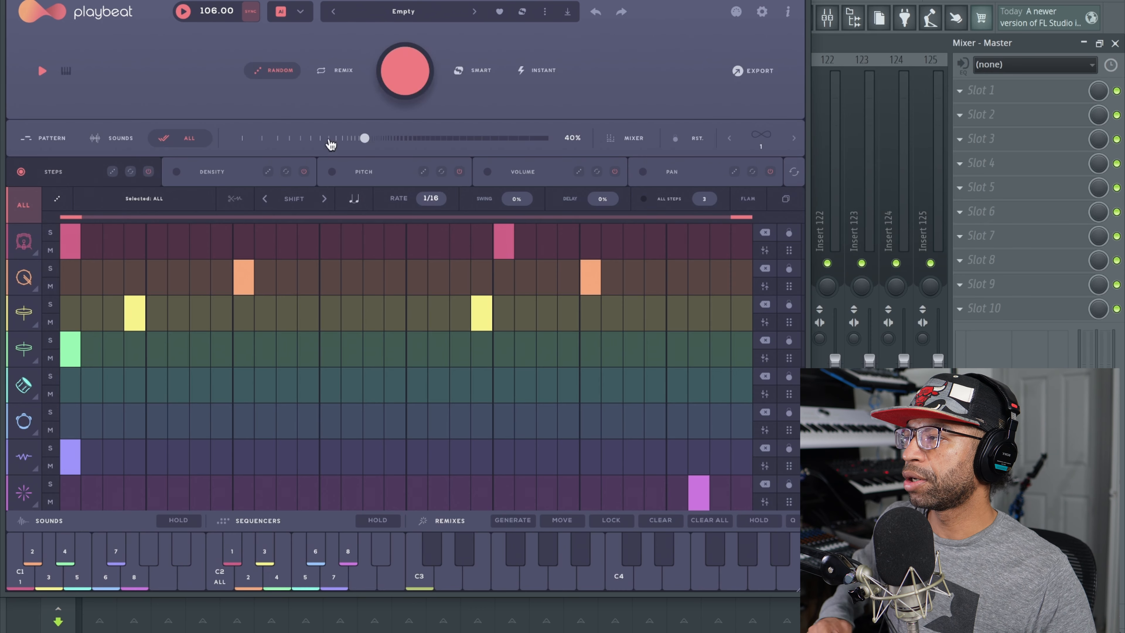
# Step: Randomize all steps four times with the Latin style, listening to each pattern, and stop playback
pyautogui.click(407, 89)
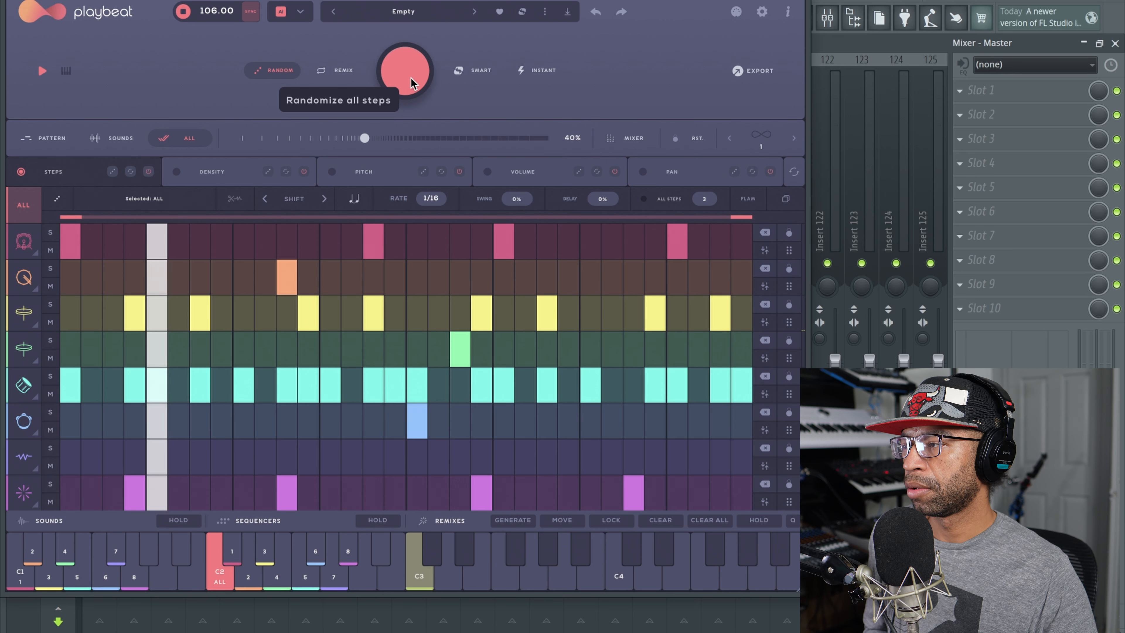
pyautogui.click(410, 82)
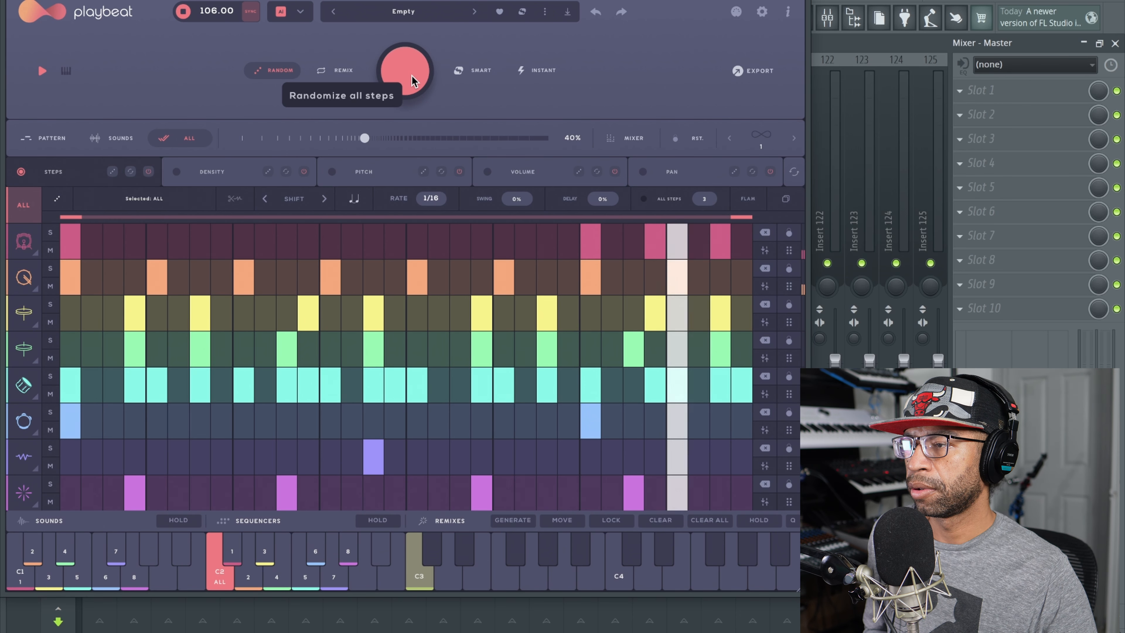
pyautogui.click(411, 82)
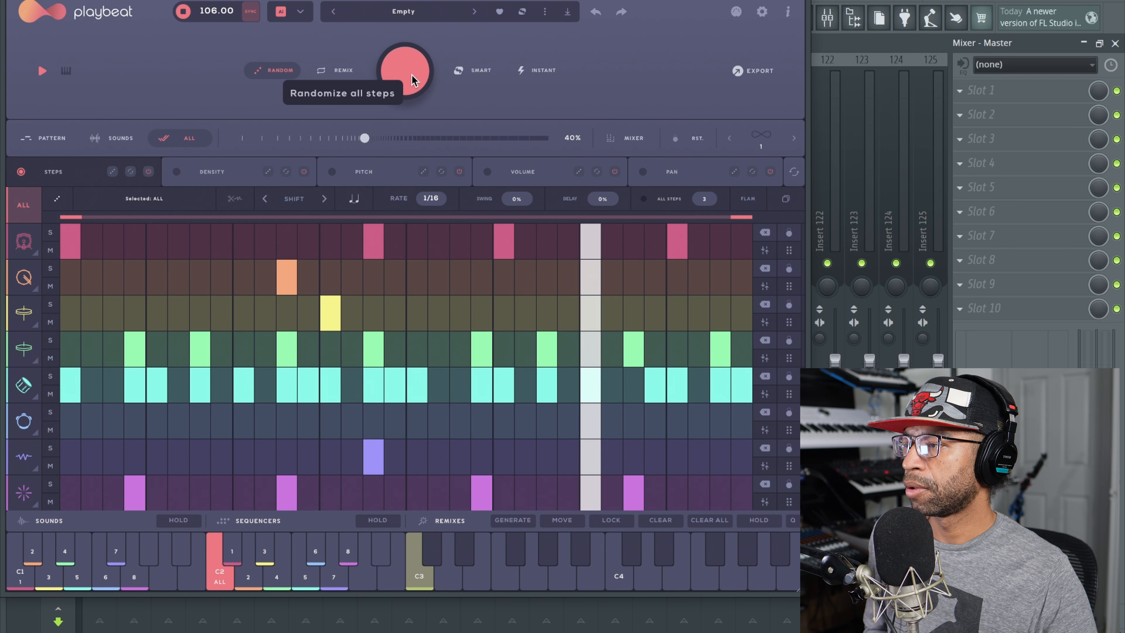
pyautogui.click(411, 82)
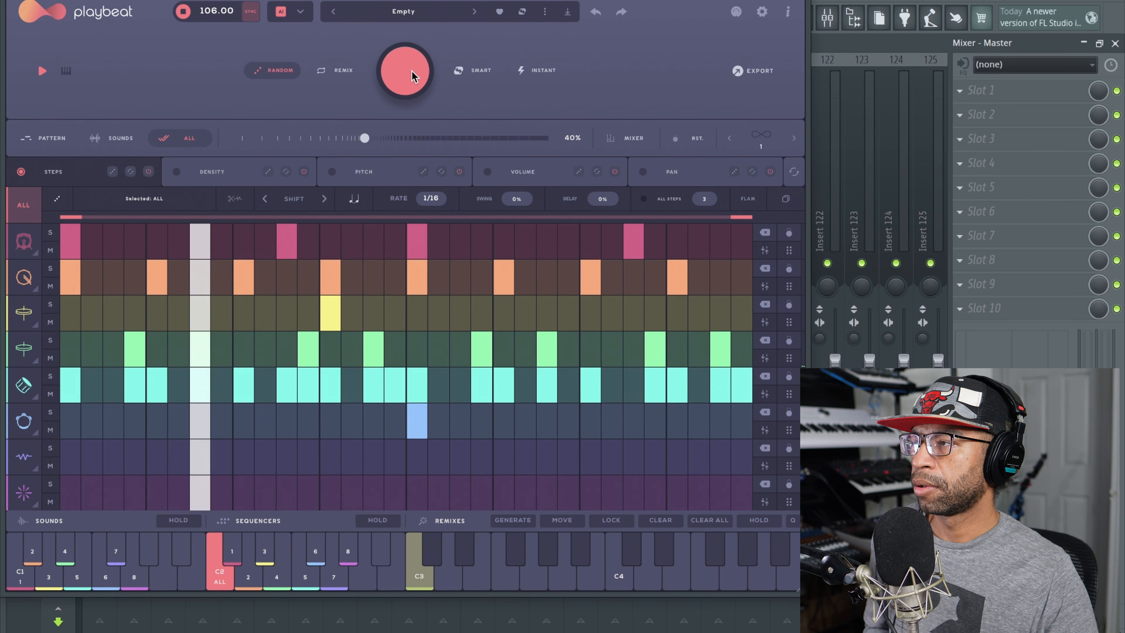
pyautogui.press('space')
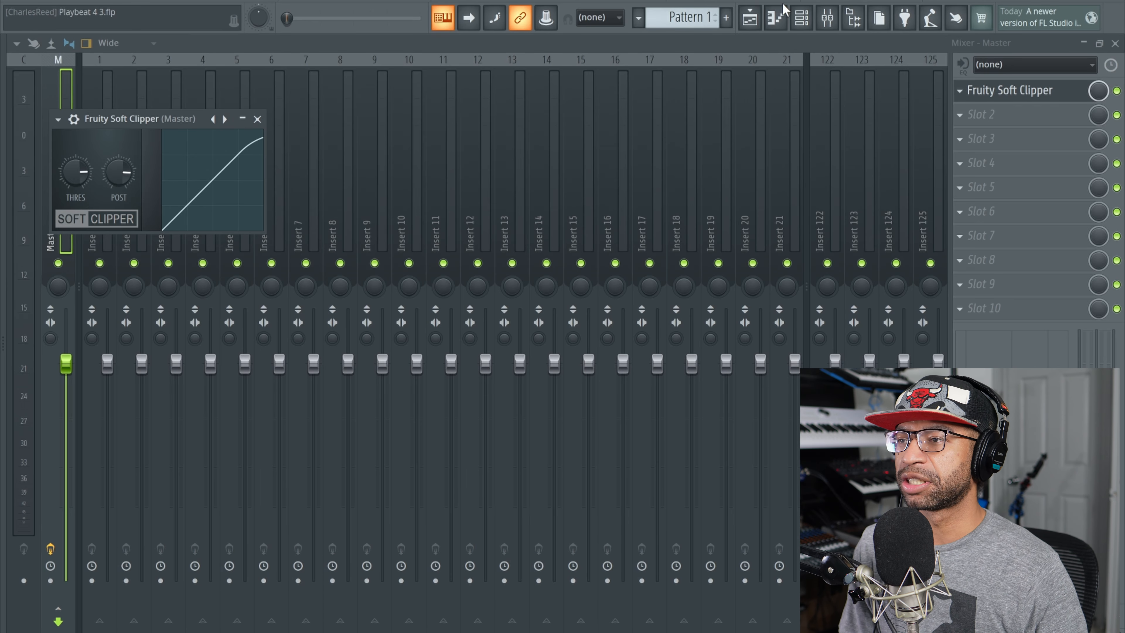
# Step: Play Pattern 1 with the channel rack open and set the Playbeat 4 channel volume to 64%
pyautogui.click(803, 22)
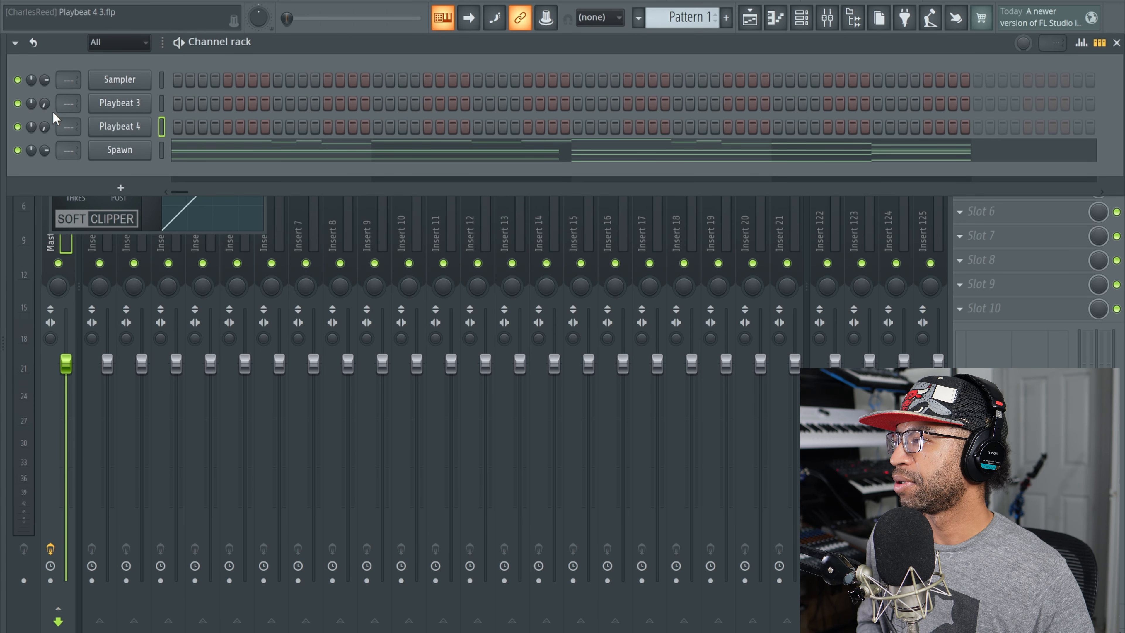
pyautogui.press('space')
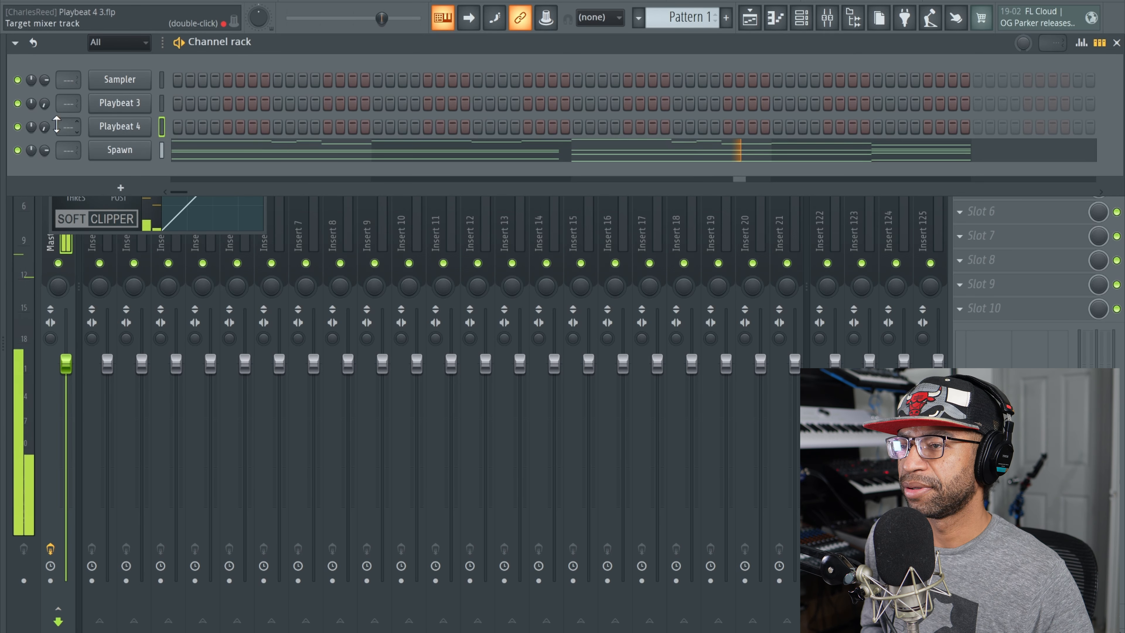
pyautogui.press('space')
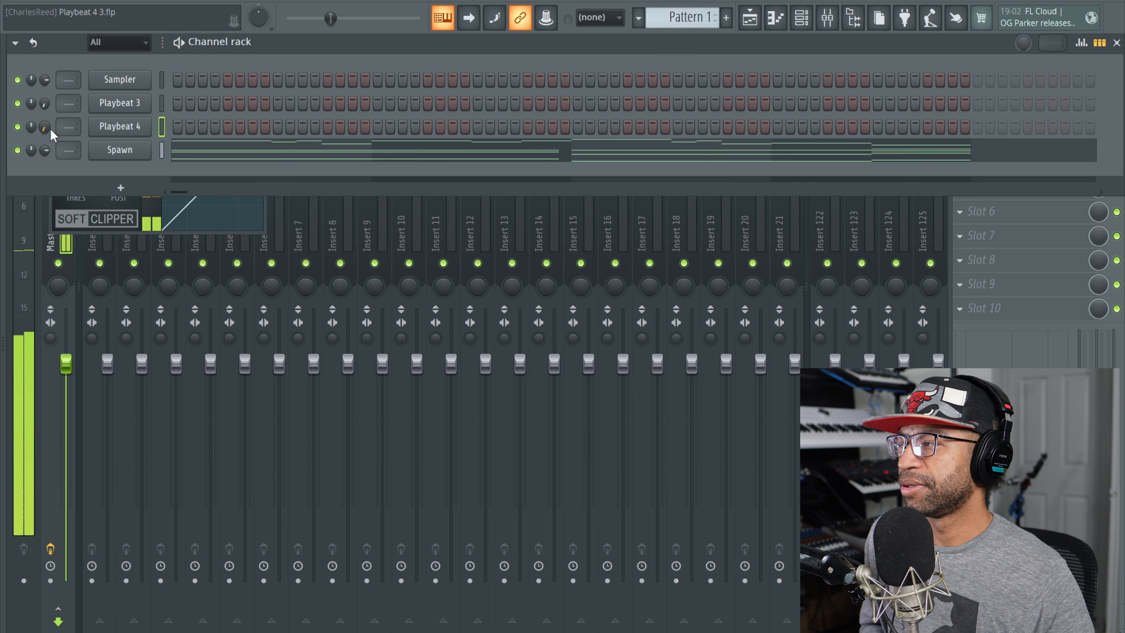
pyautogui.moveTo(45, 127); pyautogui.dragTo(45, 119)
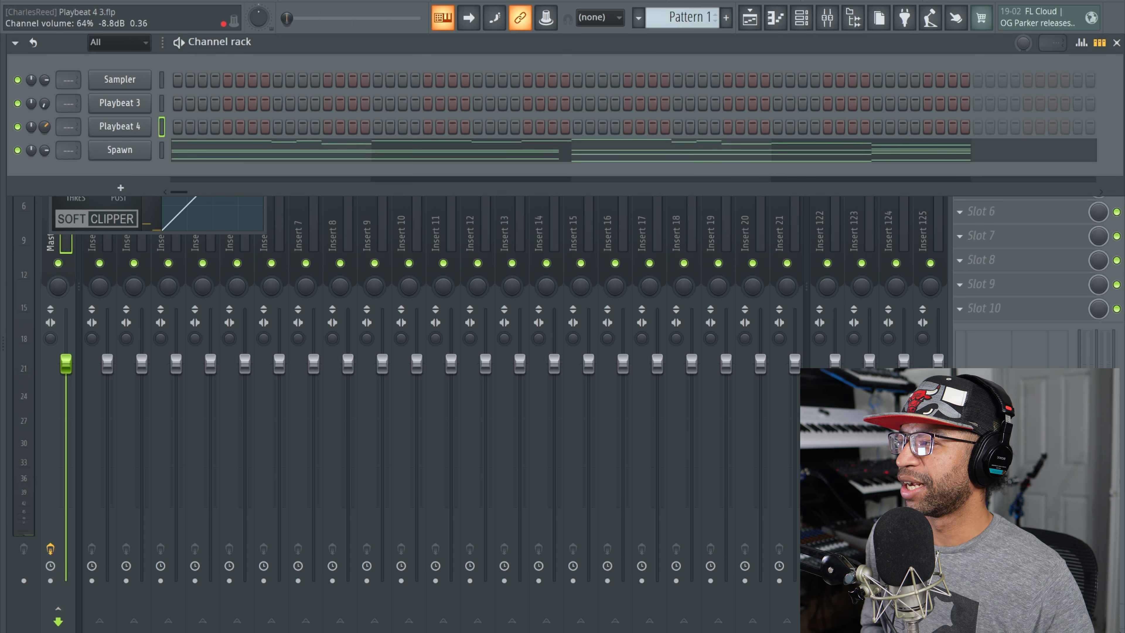
# Step: Open the Playbeat 4 channel, close the channel rack, and preview the presets PB4 Abstract Strike, PB4 Abstract Surge and PB4 Abstract Thump
pyautogui.click(118, 127)
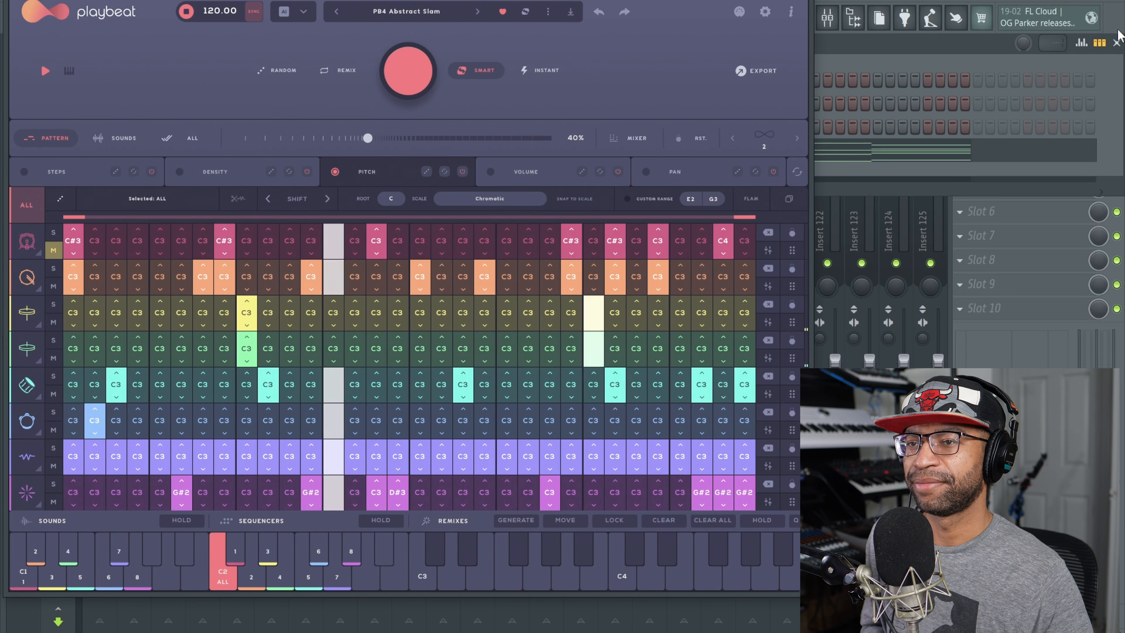
pyautogui.click(1117, 43)
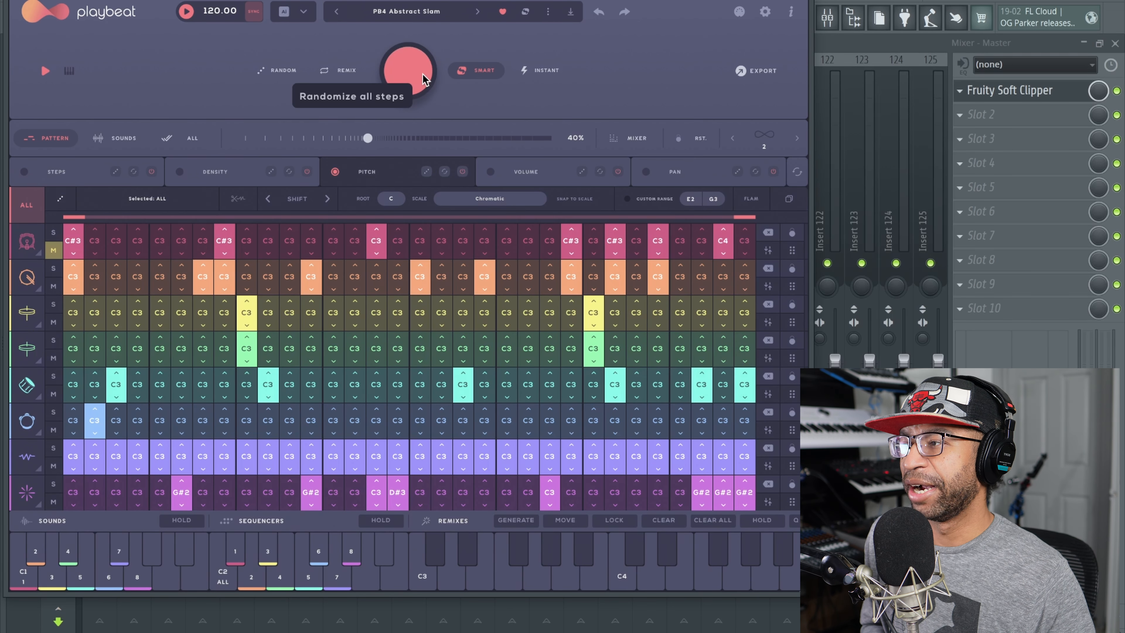
pyautogui.click(474, 11)
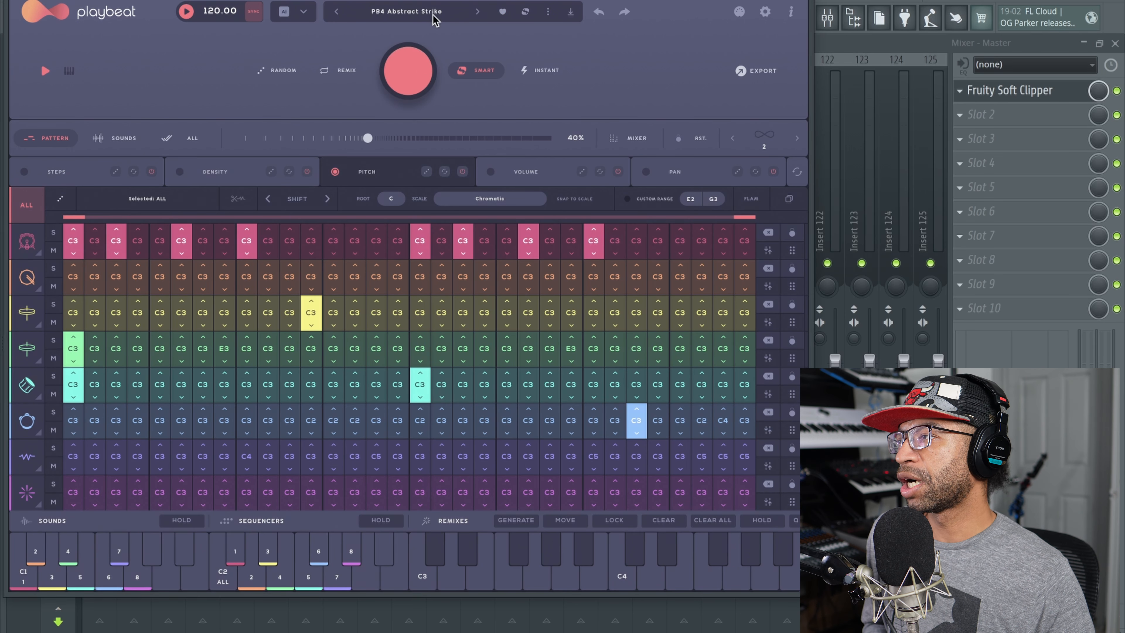
pyautogui.press('space')
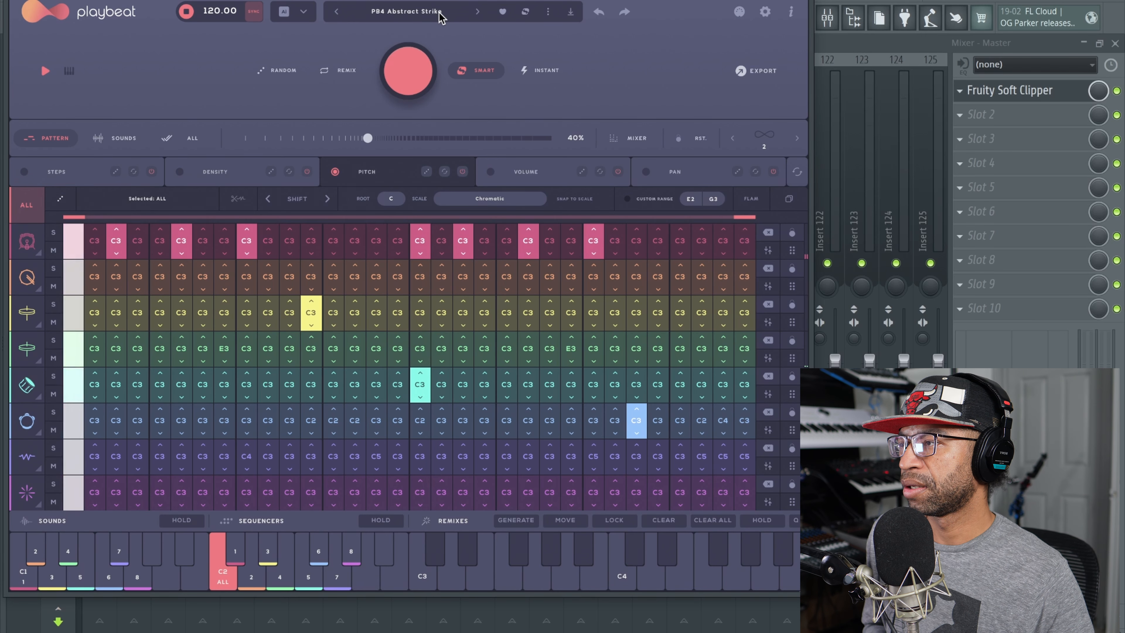
pyautogui.click(478, 14)
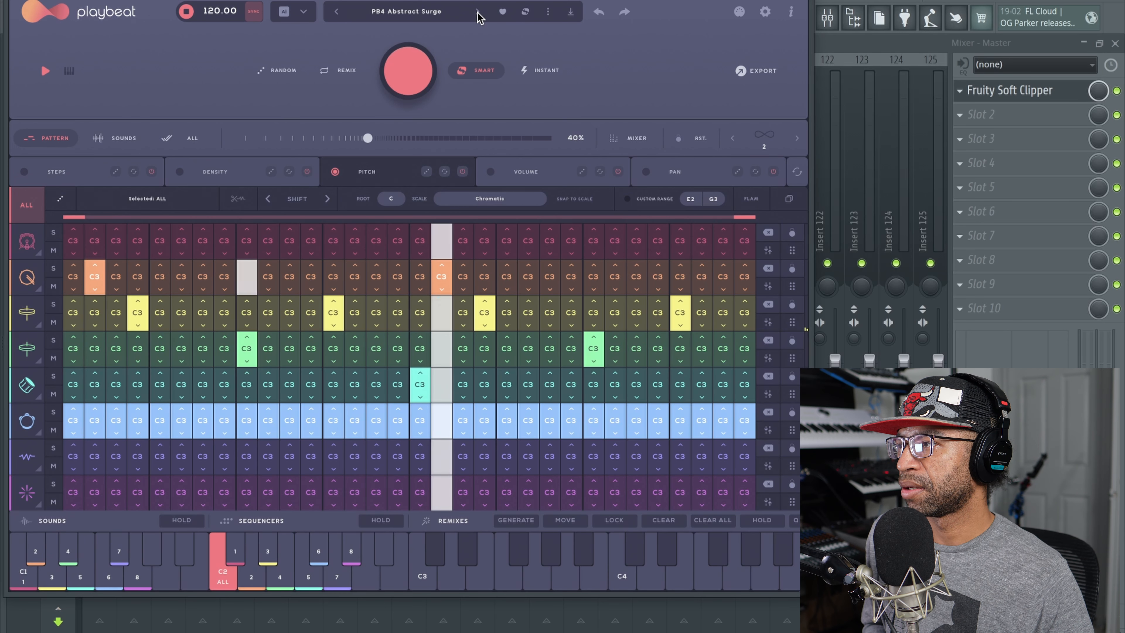
pyautogui.click(477, 13)
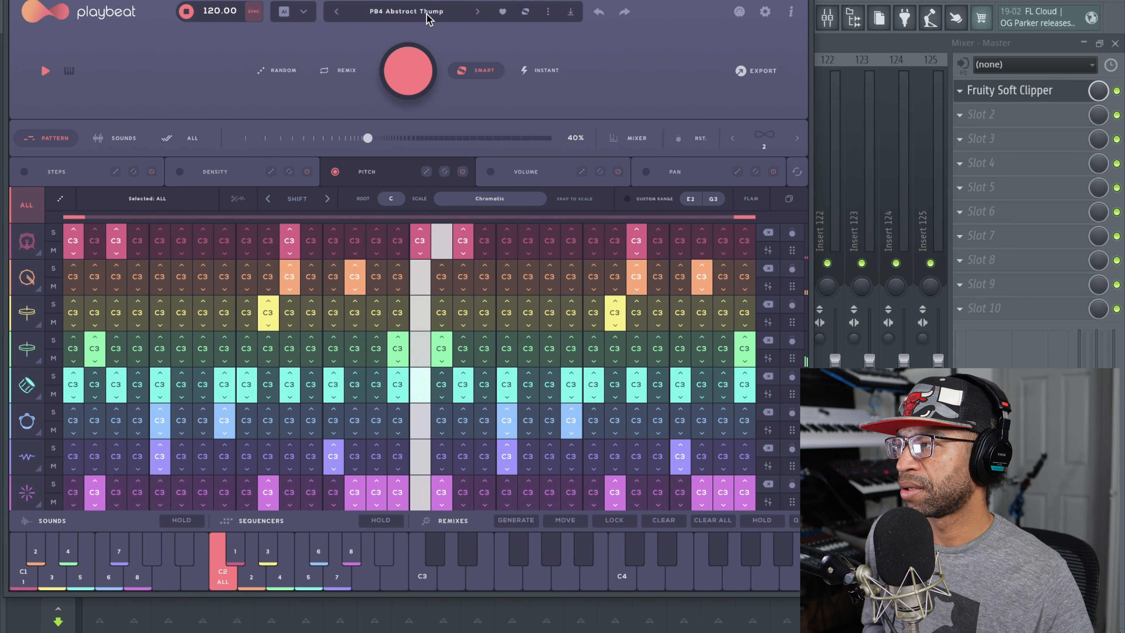
pyautogui.press('space')
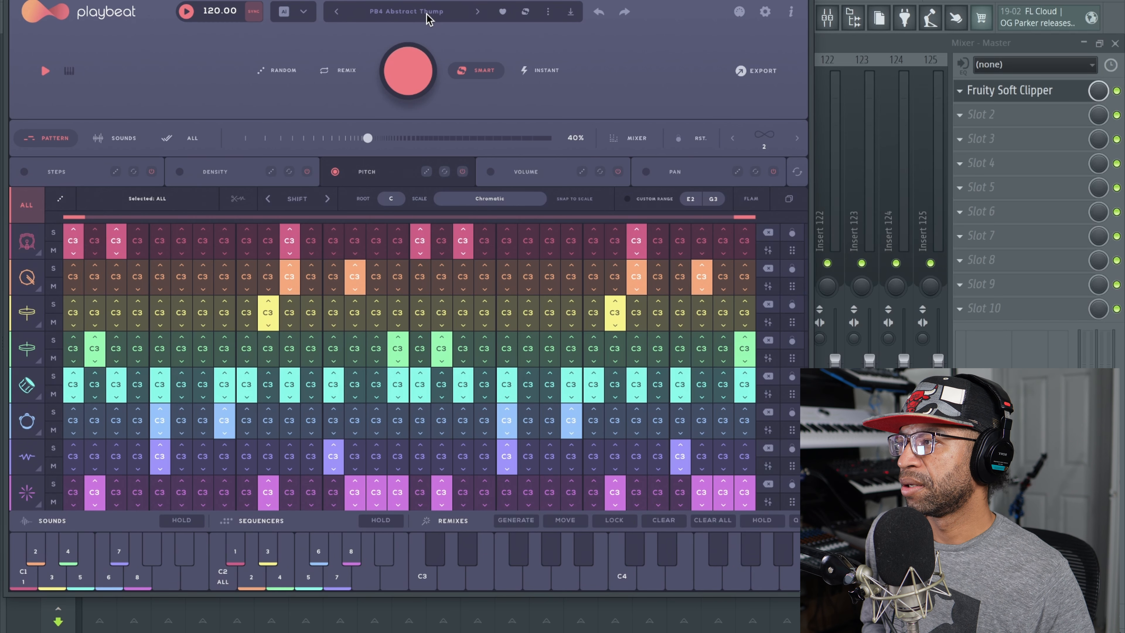
# Step: Open the preset browser and filter the presets by the Trap genre
pyautogui.click(427, 13)
pyautogui.click(534, 71)
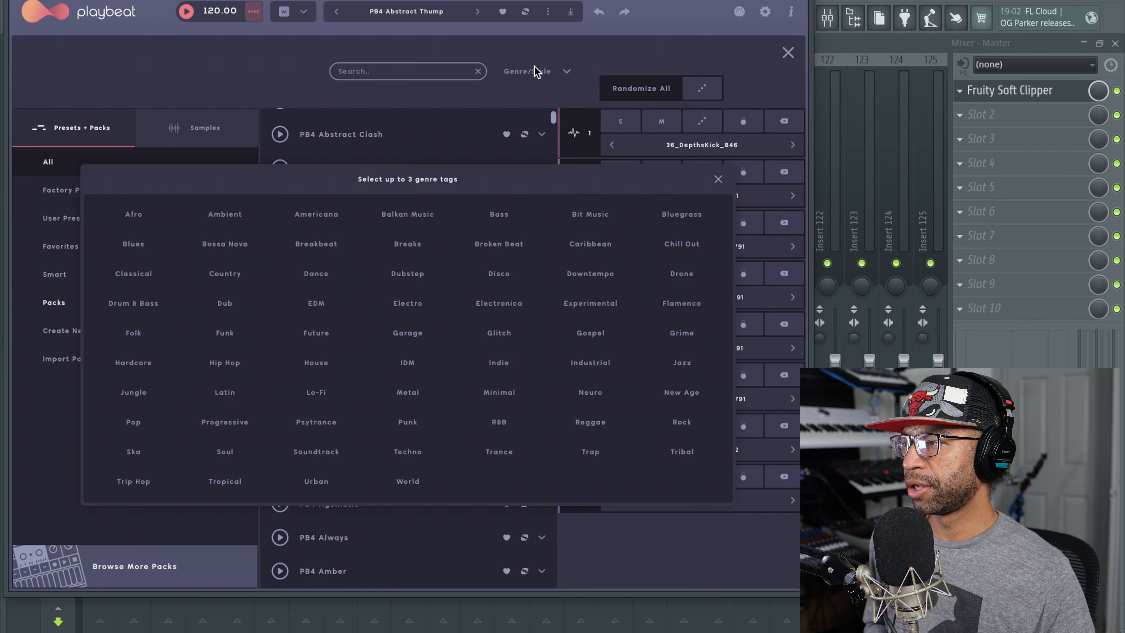
pyautogui.click(588, 453)
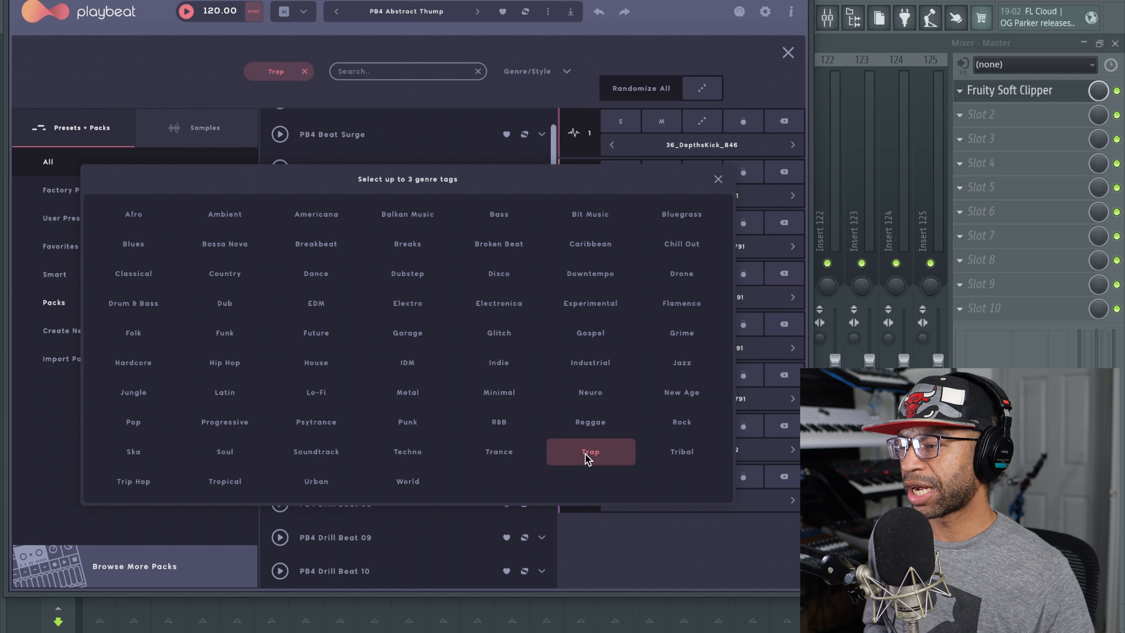
pyautogui.click(718, 179)
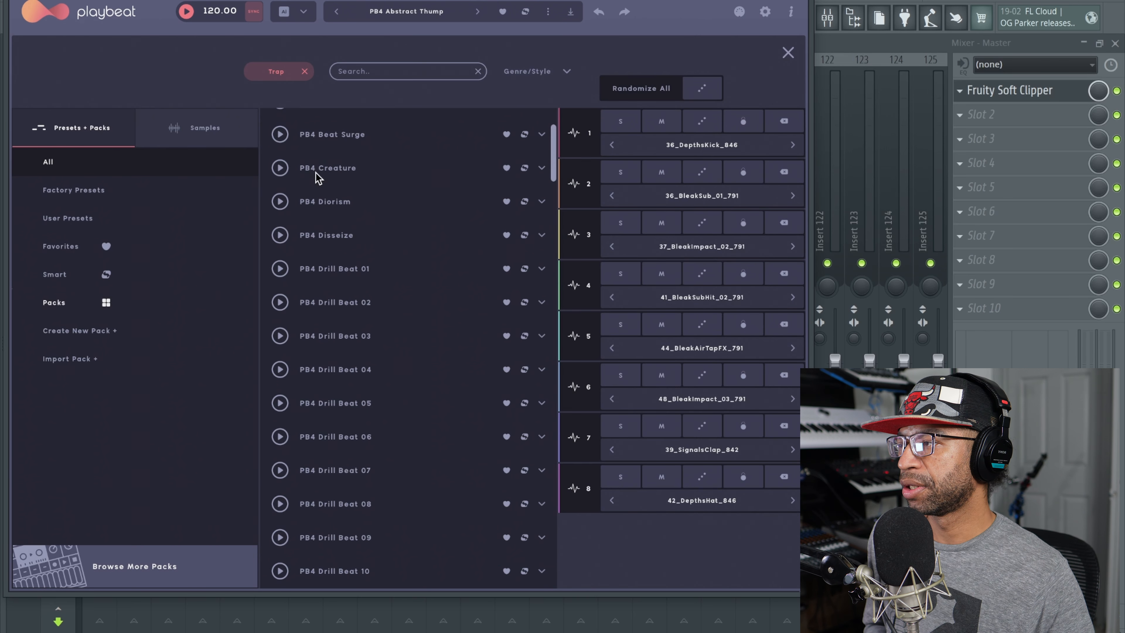
# Step: Preview the Trap presets PB4 Creature, PB4 Diorism, PB4 Disseize, PB4 Drill Beat 01 and PB4 Drill Beat 02
pyautogui.click(325, 169)
pyautogui.press('space')
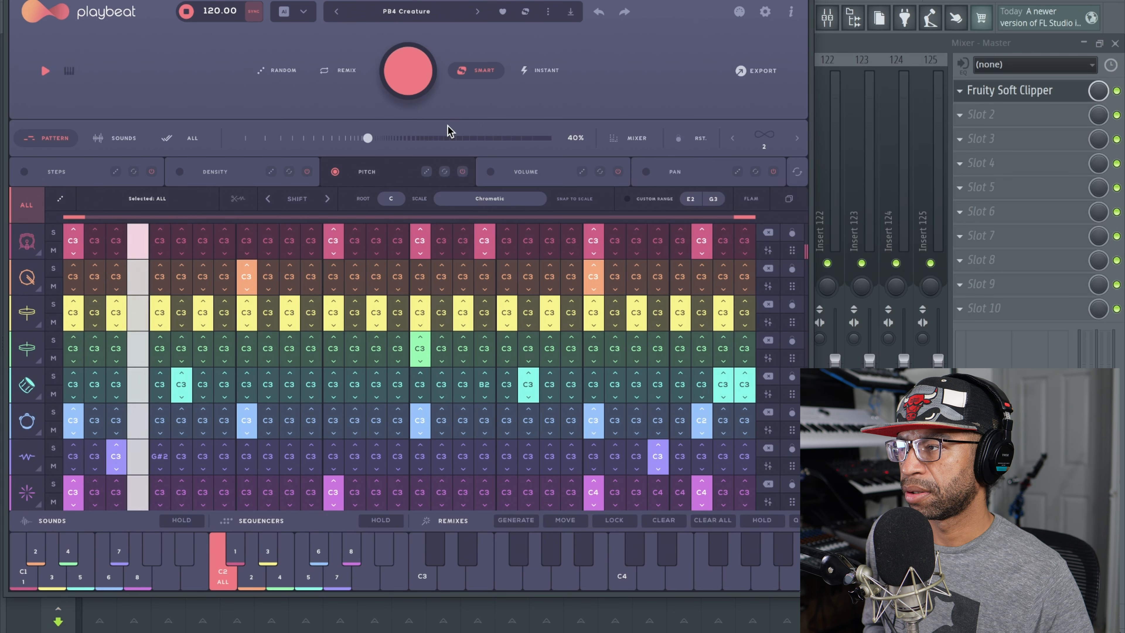
pyautogui.click(477, 12)
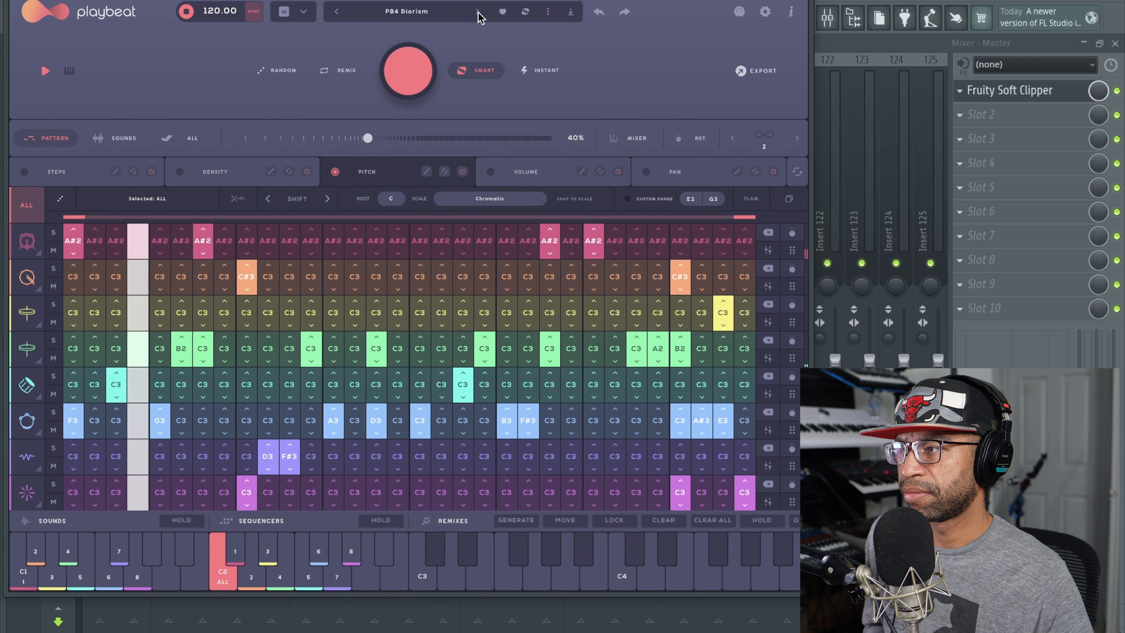
pyautogui.click(478, 12)
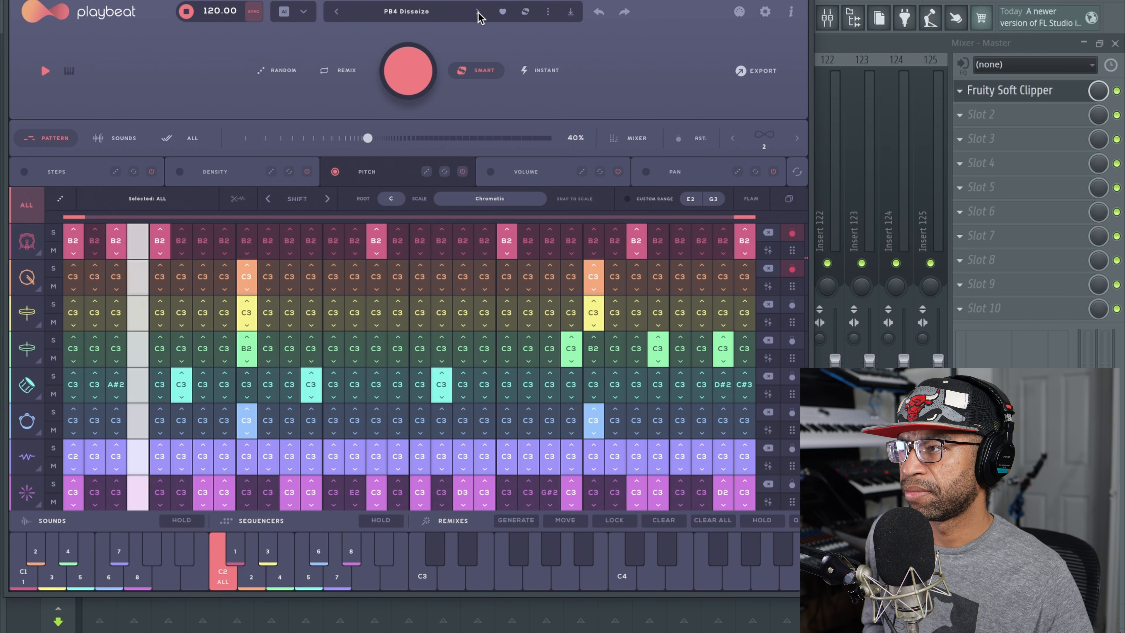
pyautogui.click(478, 13)
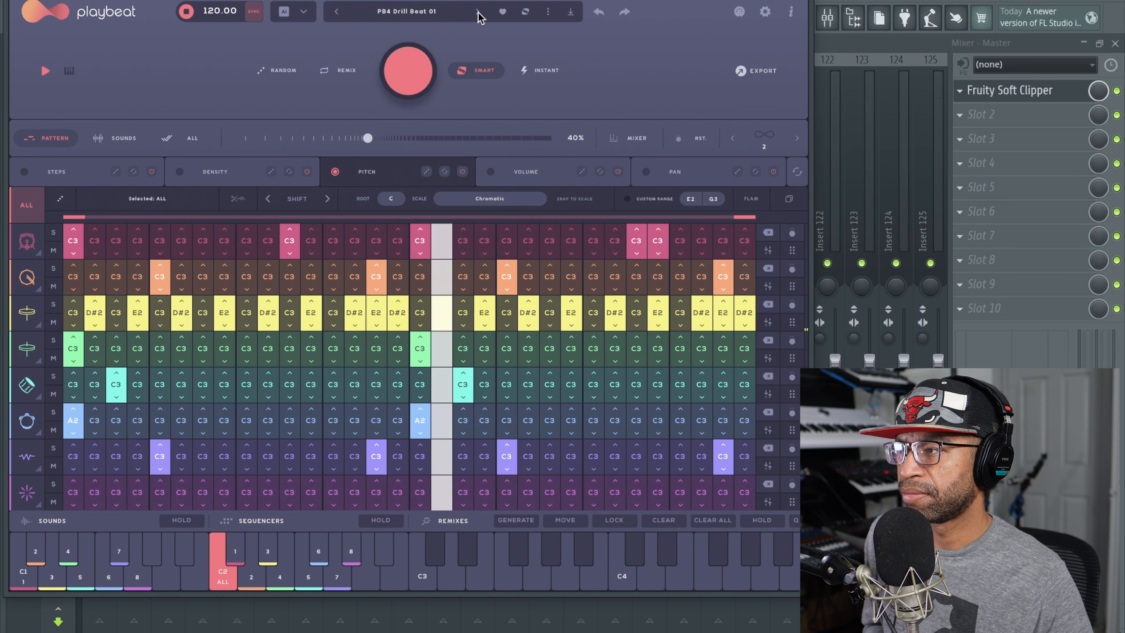
pyautogui.click(478, 12)
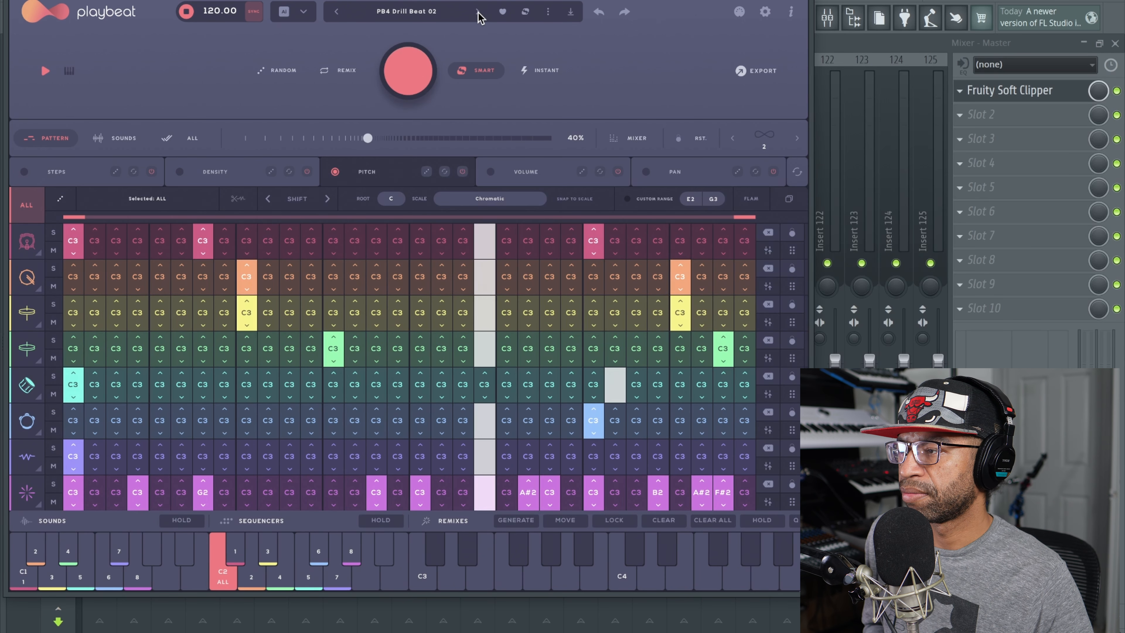